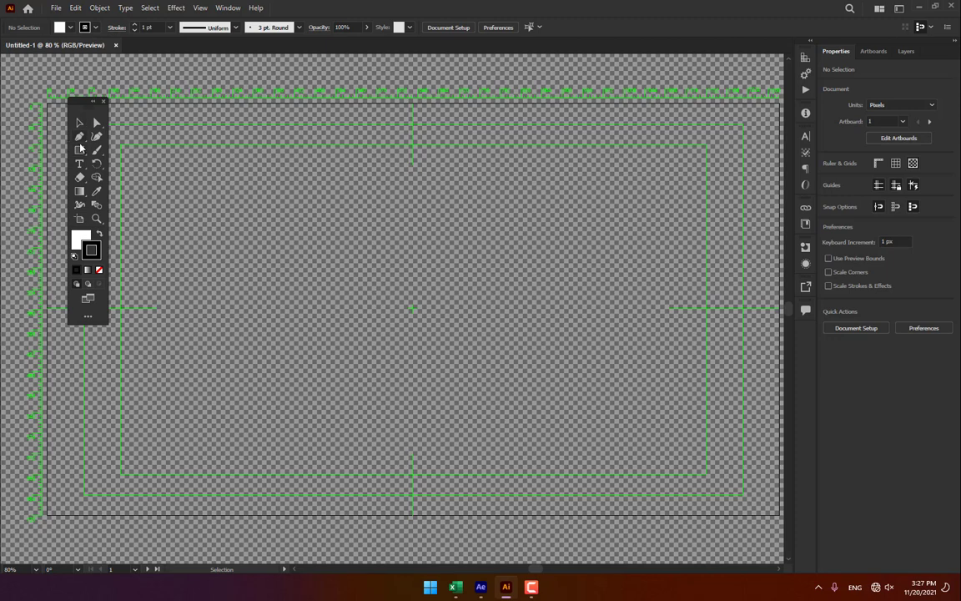
# Step: Draw an upright rectangle about 254 by 389 px and centre it on the artboard
pyautogui.click(79, 149)
pyautogui.moveTo(352, 195); pyautogui.dragTo(497, 416)
pyautogui.press('v')
pyautogui.moveTo(455, 360); pyautogui.dragTo(440, 358)
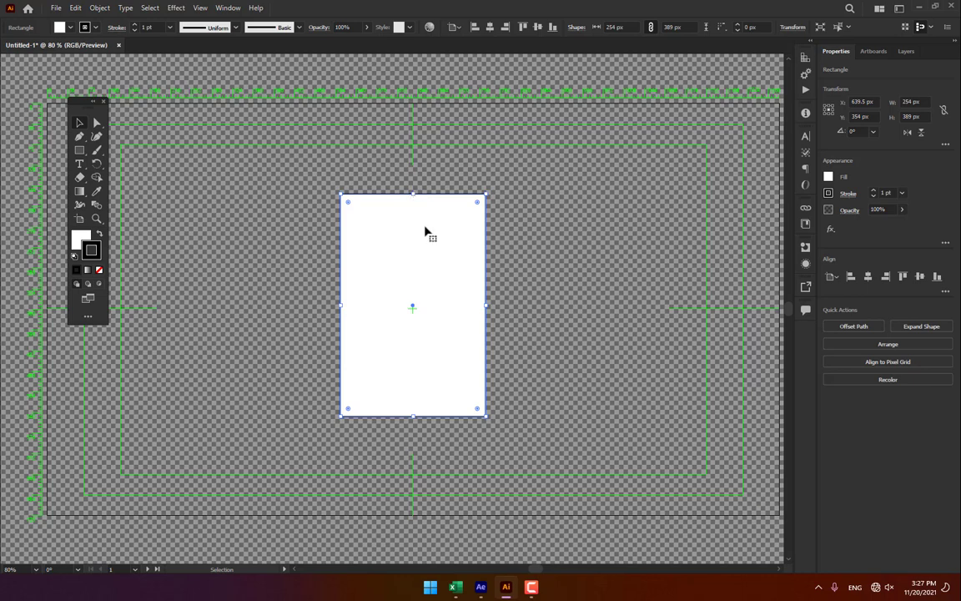
# Step: Remove the rectangle's stroke and fill it with dark brown 732D00
pyautogui.click(98, 270)
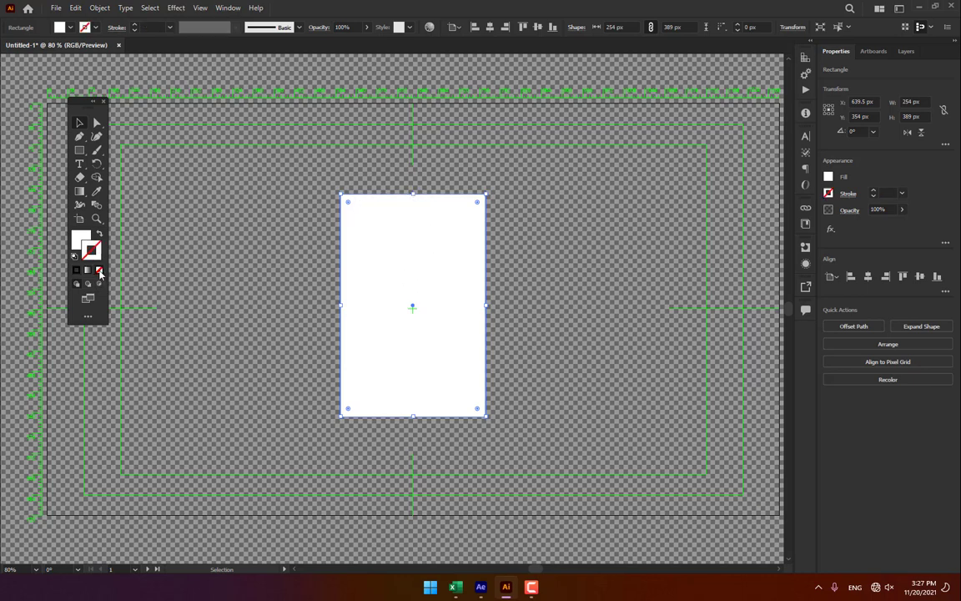
pyautogui.click(81, 239)
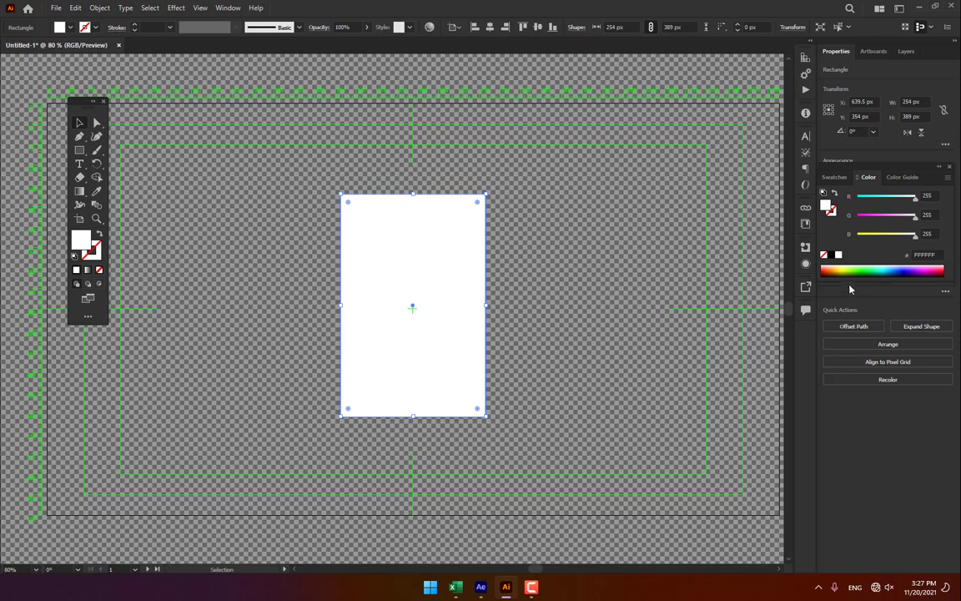
pyautogui.click(829, 271)
pyautogui.click(829, 271)
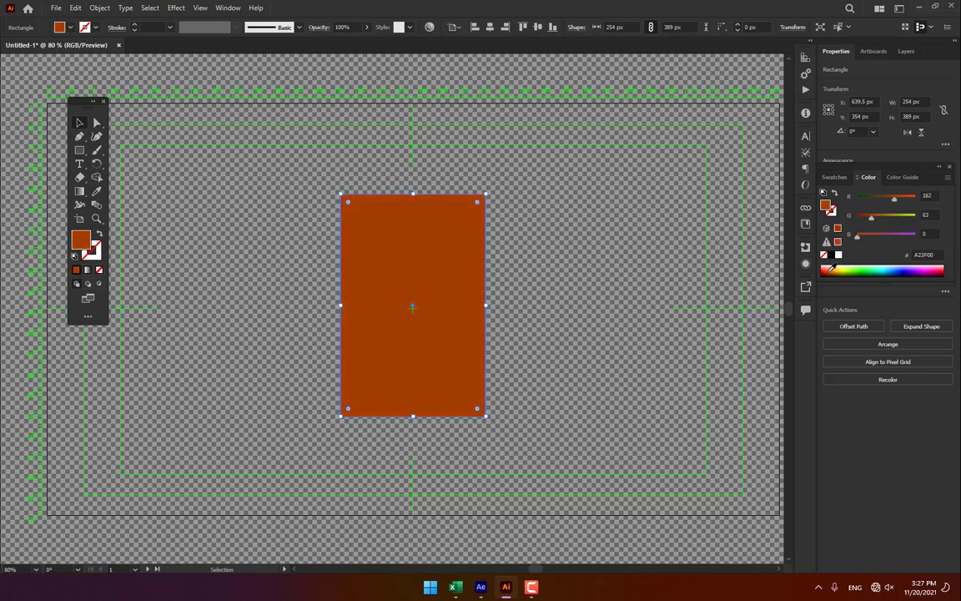
pyautogui.click(830, 273)
pyautogui.click(339, 473)
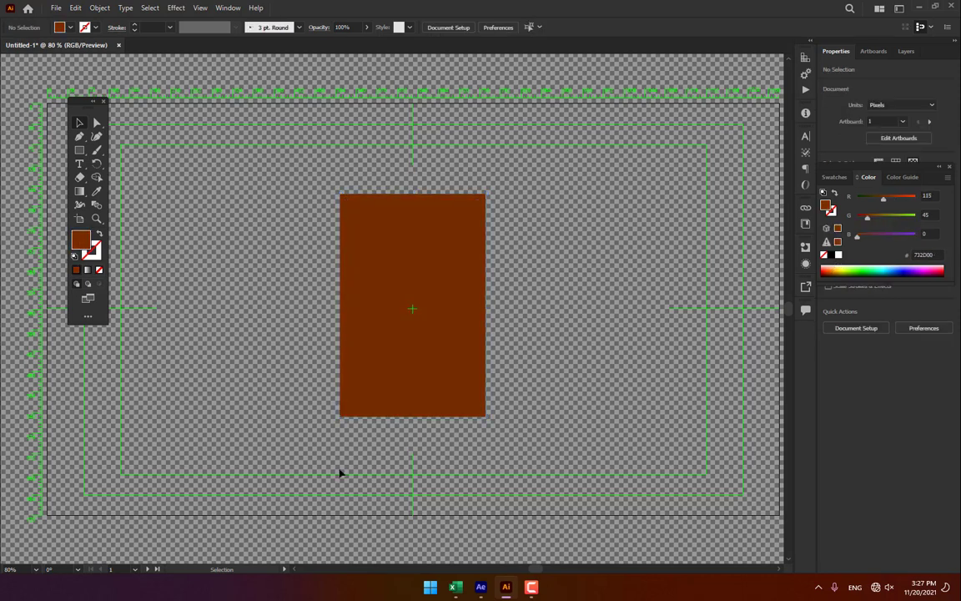
# Step: Draw a smaller rectangle about 215 by 342 px inside the brown board and fill it with light grey EFEFEF
pyautogui.press('m')
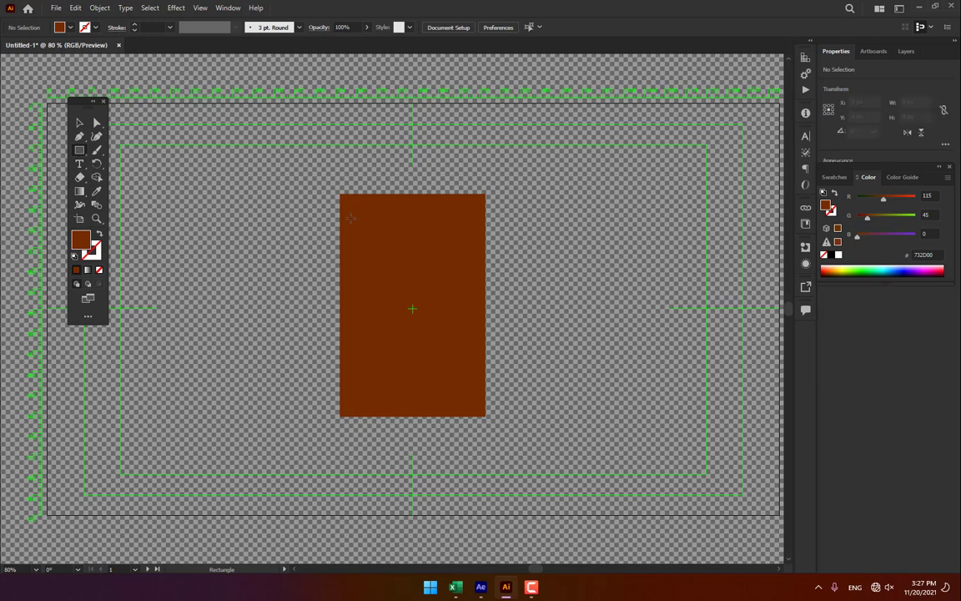
pyautogui.moveTo(351, 208); pyautogui.dragTo(474, 404)
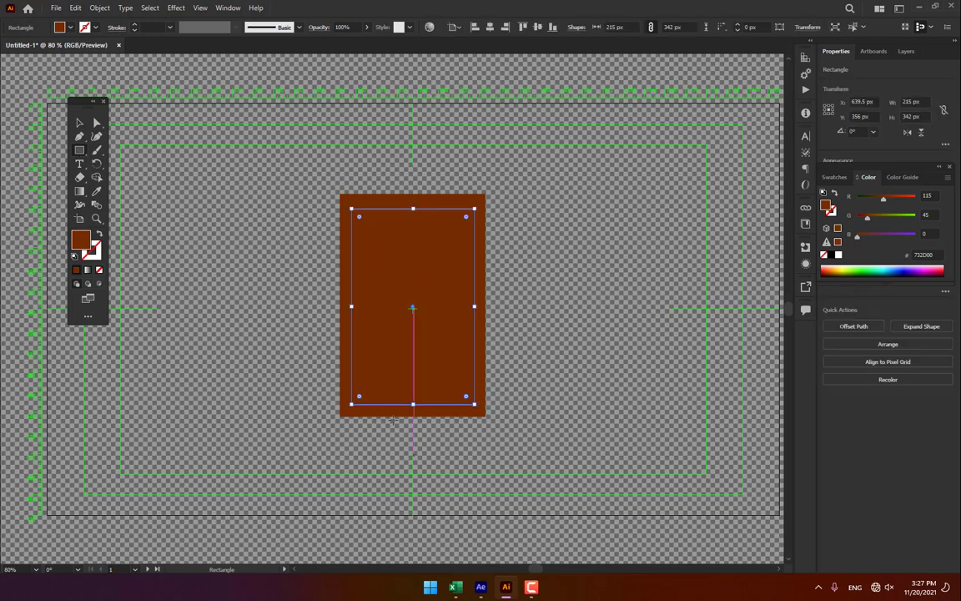
pyautogui.doubleClick(82, 240)
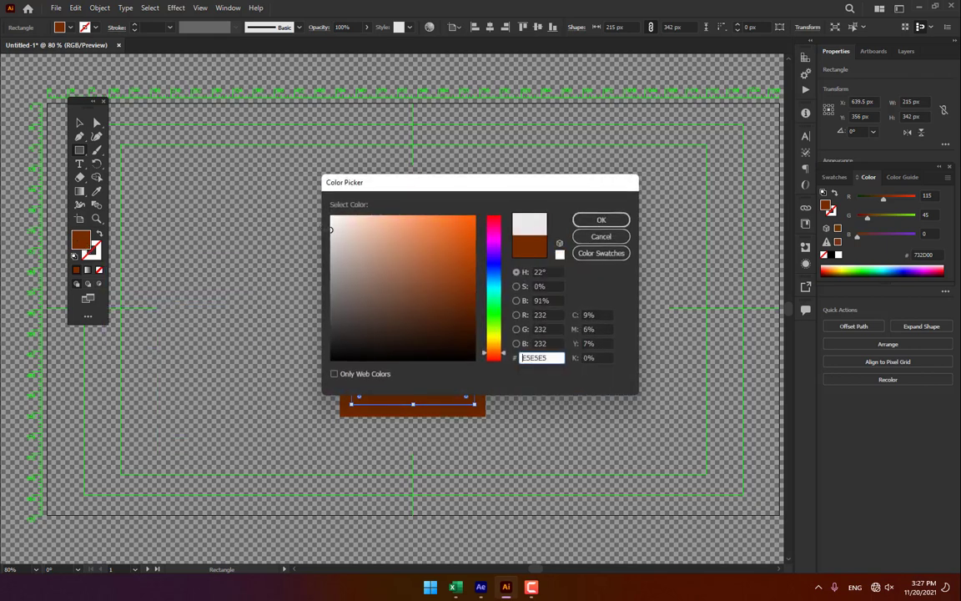
pyautogui.click(599, 220)
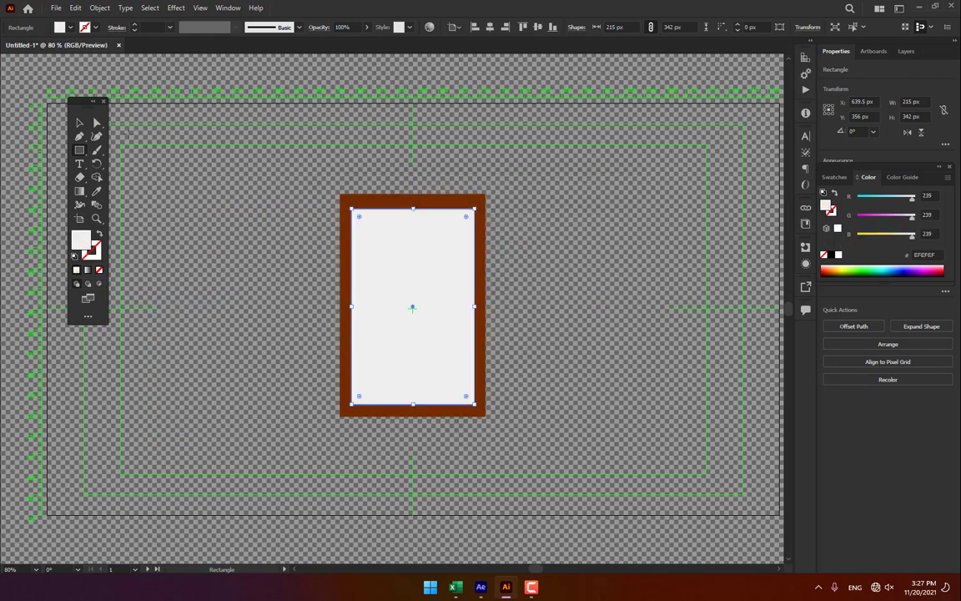
pyautogui.click(80, 122)
pyautogui.click(191, 188)
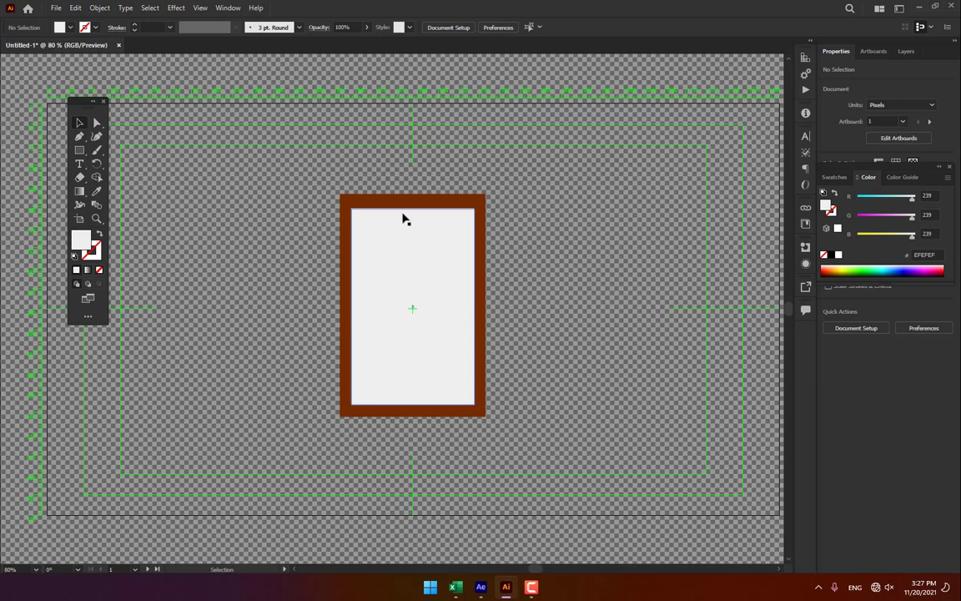
# Step: Draw a checkbox square about 26 px wide near the upper-left part of the grey paper
pyautogui.scroll(2, 407, 213)
pyautogui.moveTo(438, 301); pyautogui.dragTo(364, 263)
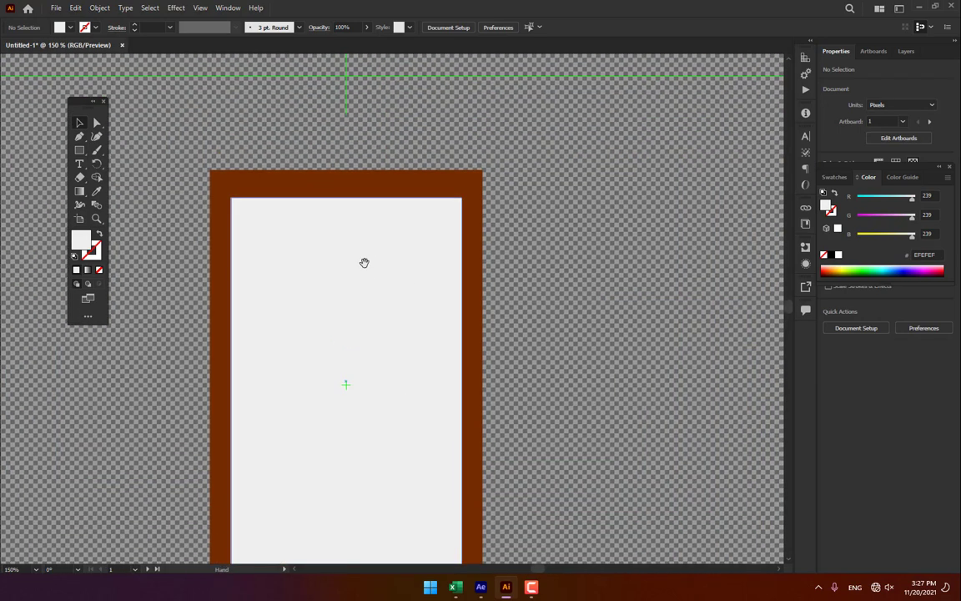
pyautogui.scroll(1, 347, 253)
pyautogui.moveTo(306, 279); pyautogui.dragTo(339, 232)
pyautogui.click(79, 152)
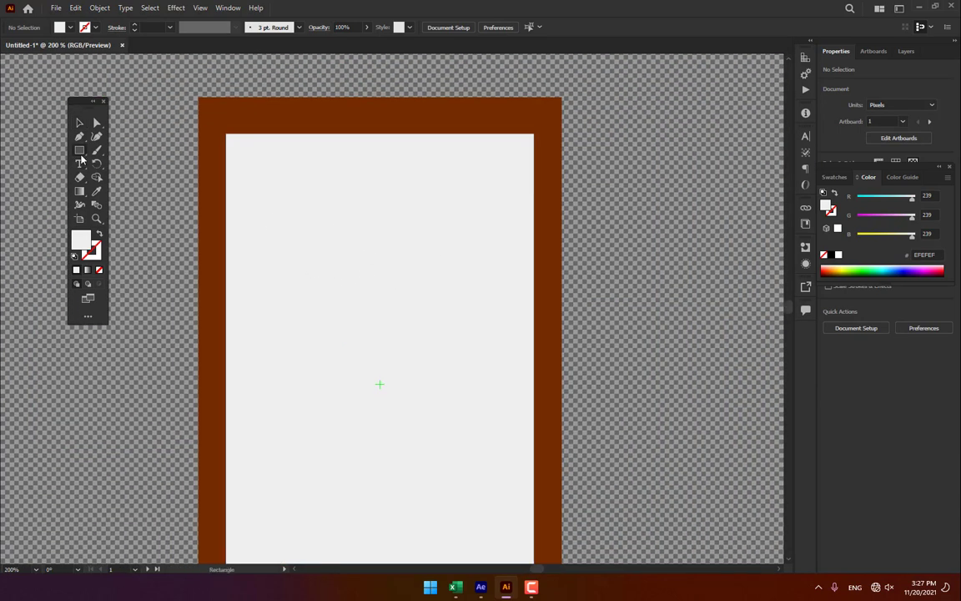
pyautogui.moveTo(242, 235); pyautogui.dragTo(278, 269)
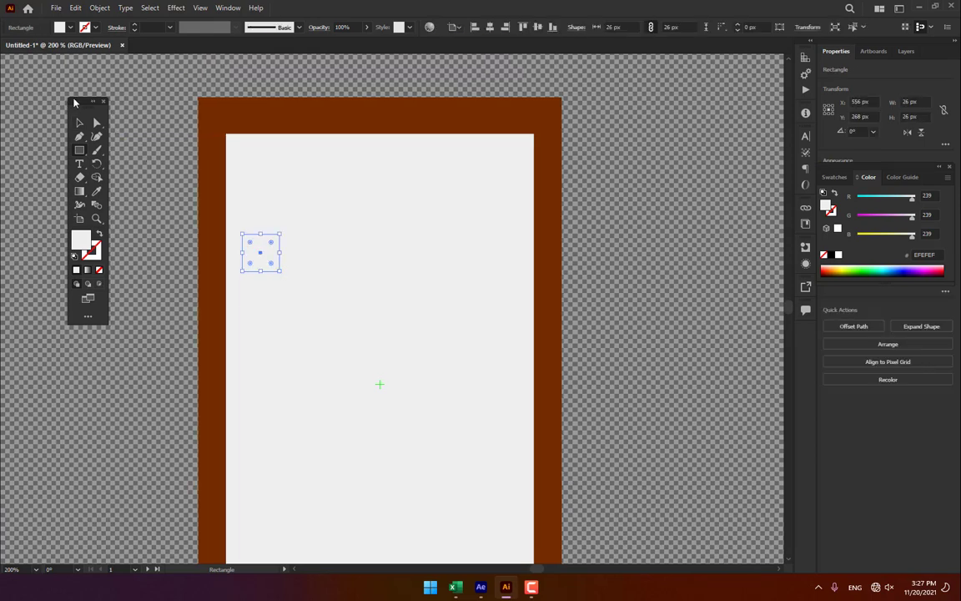
# Step: Give the checkbox square no fill and a black 000000 stroke
pyautogui.click(99, 269)
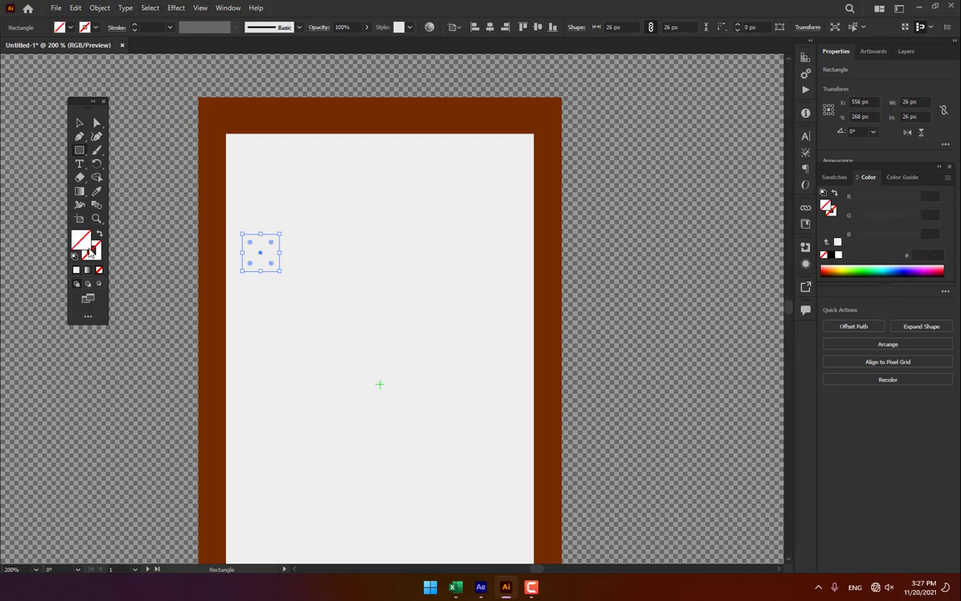
pyautogui.moveTo(851, 274); pyautogui.dragTo(848, 279)
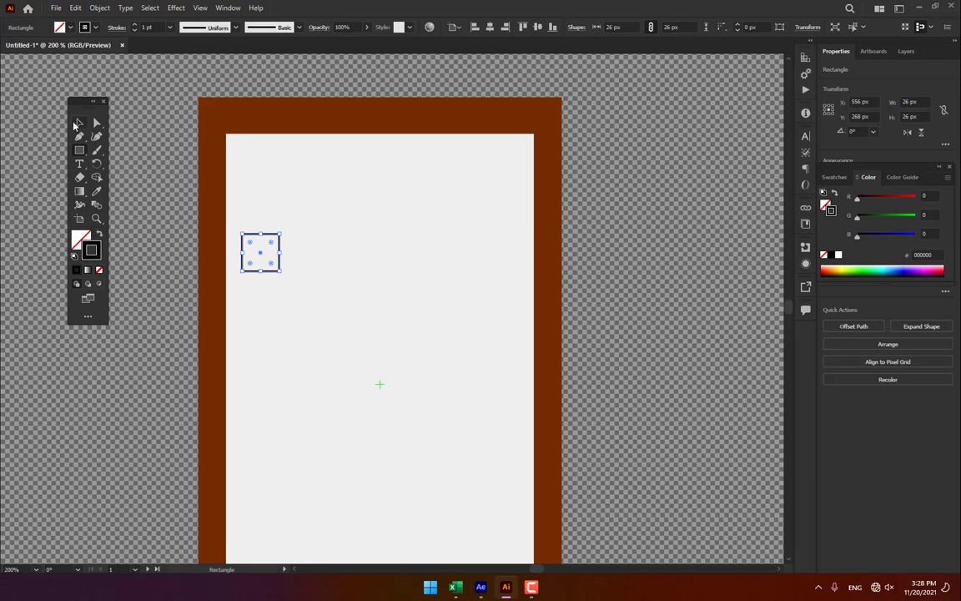
pyautogui.click(77, 123)
pyautogui.click(136, 143)
# Step: Draw a horizontal line about 104 px long to the right of the checkbox, near its lower edge
pyautogui.click(97, 155)
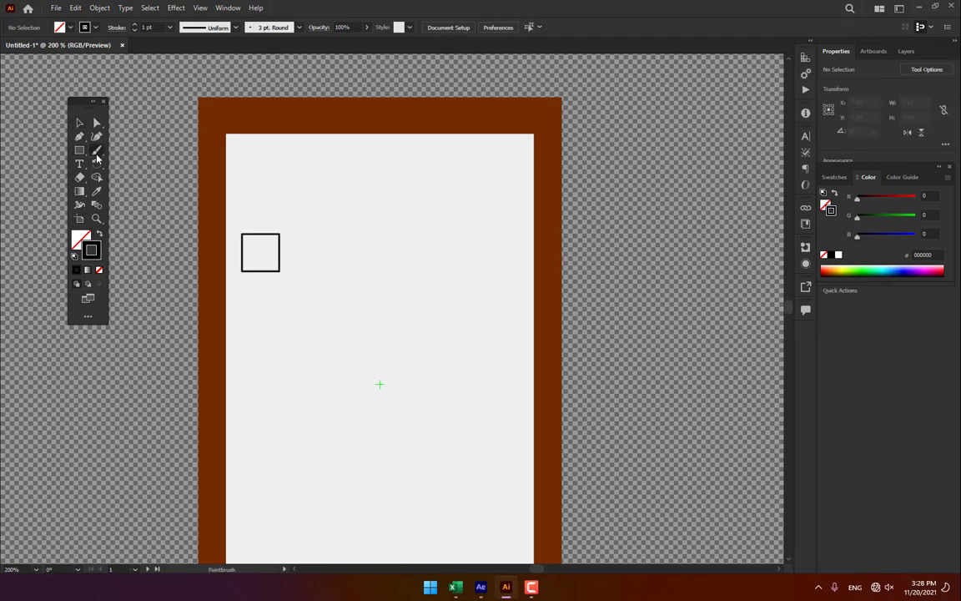
pyautogui.moveTo(77, 152); pyautogui.dragTo(117, 204)
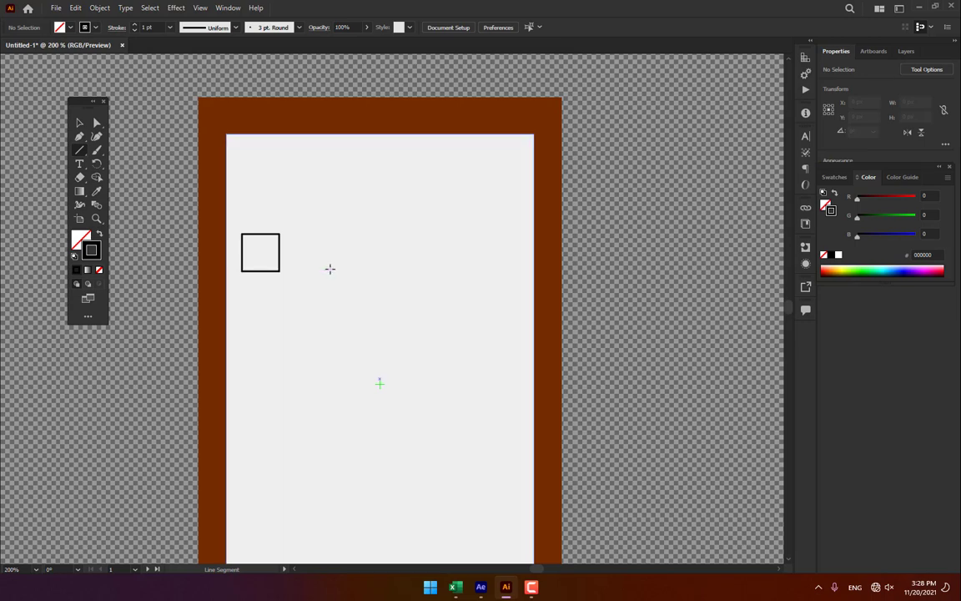
pyautogui.moveTo(330, 269); pyautogui.dragTo(479, 276)
# Step: Group the checkbox square and the line together
pyautogui.press('v')
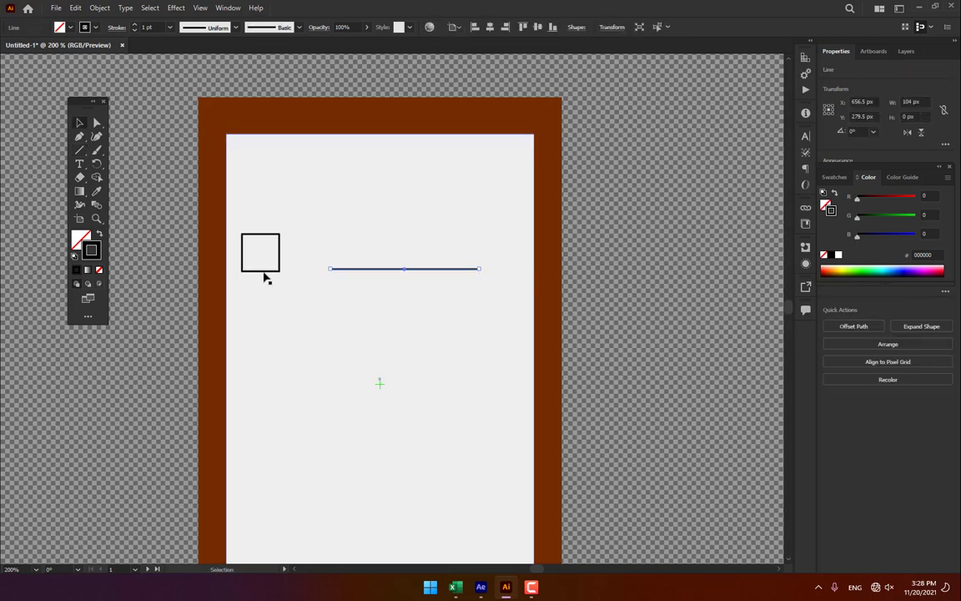
pyautogui.keyDown('shift'); pyautogui.click(267, 238); pyautogui.keyUp('shift')
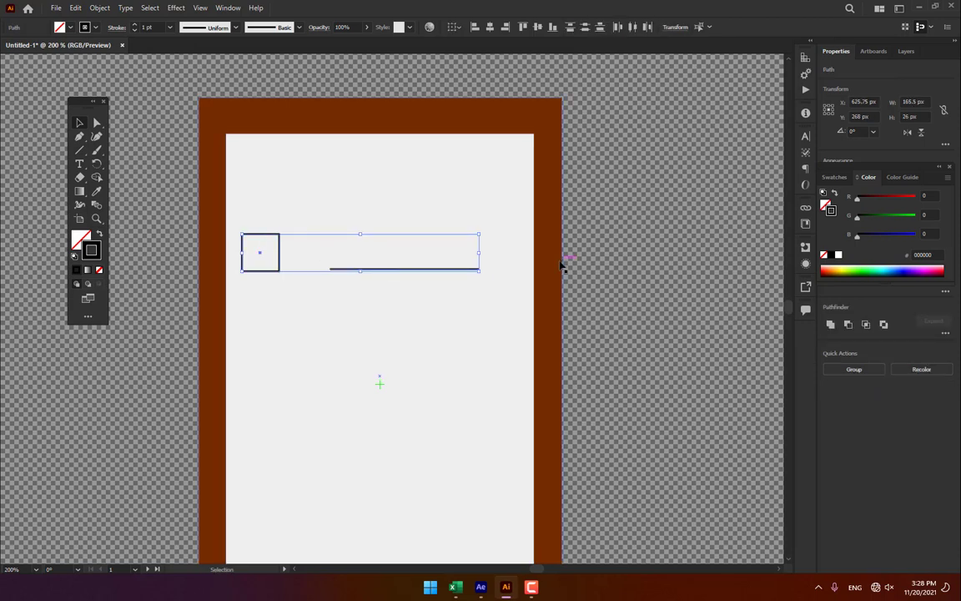
pyautogui.hotkey('ctrl', 'g')
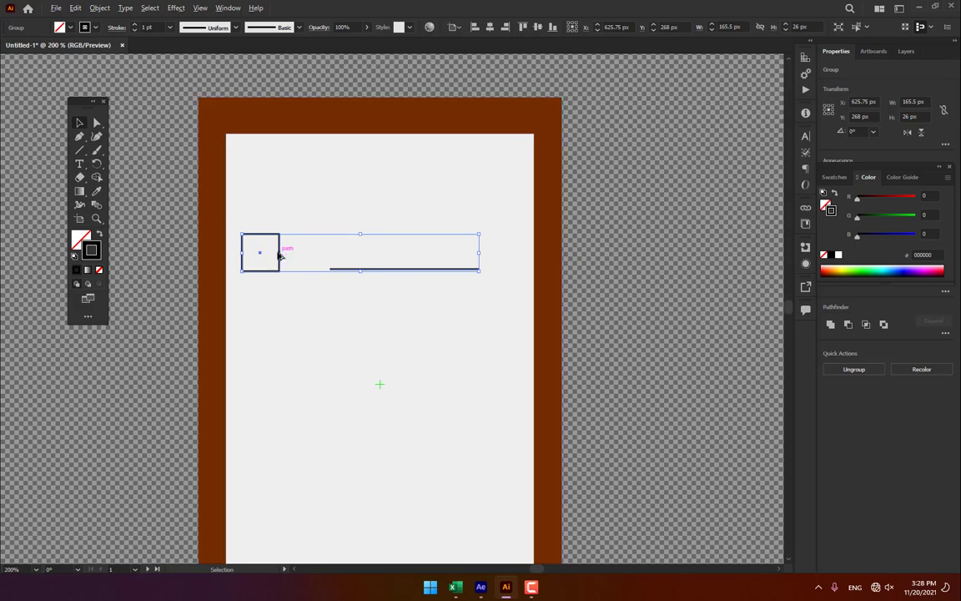
# Step: Duplicate the checkbox and line group straight down three times, spaced about 59 px apart, to make four rows
pyautogui.moveTo(282, 255); pyautogui.dragTo(285, 339)
pyautogui.hotkey('ctrl', 'd')
pyautogui.hotkey('ctrl', 'd')
pyautogui.scroll(-3, 358, 294)
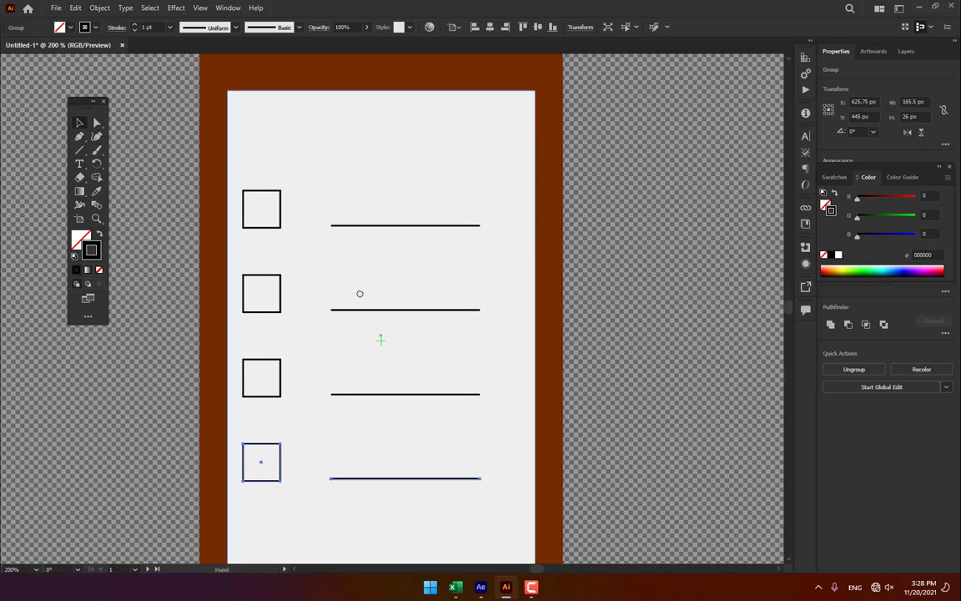
pyautogui.click(625, 292)
# Step: Draw a rectangle about 86 by 44 px across the paper's upper edge, overlapping the brown border
pyautogui.moveTo(477, 267); pyautogui.dragTo(426, 434)
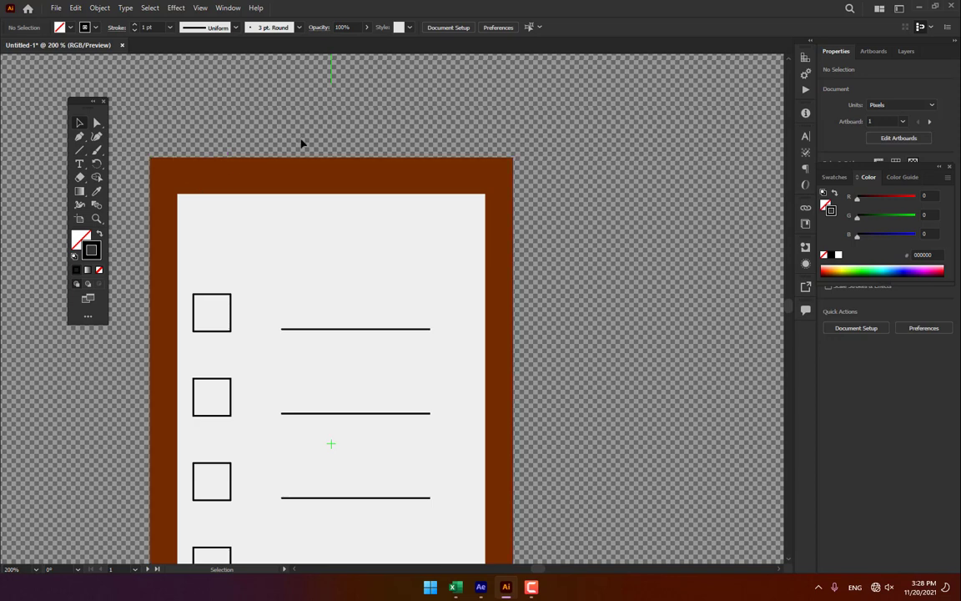
pyautogui.click(80, 177)
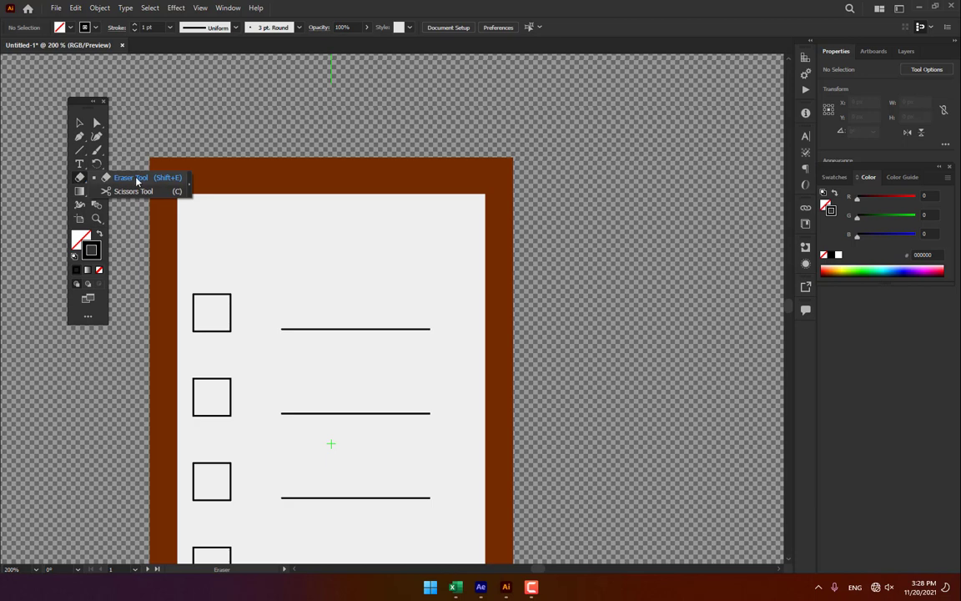
pyautogui.click(81, 178)
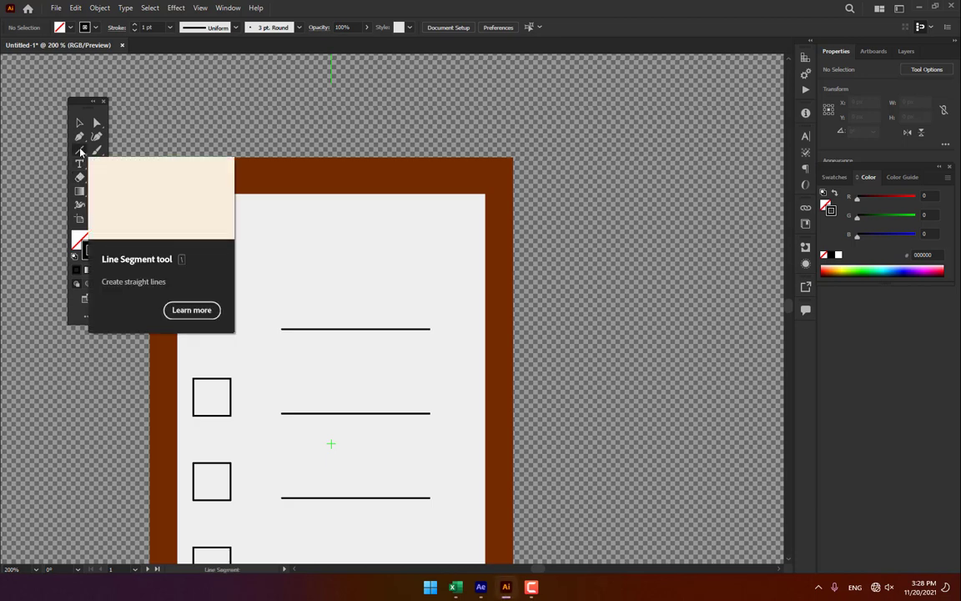
pyautogui.click(80, 155)
pyautogui.click(116, 151)
pyautogui.moveTo(275, 170); pyautogui.dragTo(400, 234)
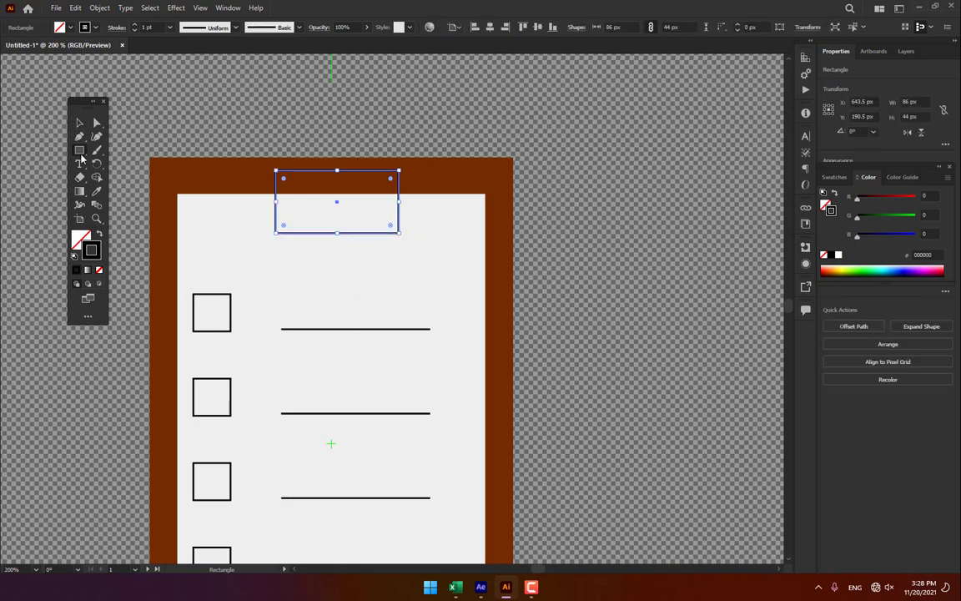
# Step: Remove the clip rectangle's stroke and fill it with light blue 45E2FF
pyautogui.click(100, 269)
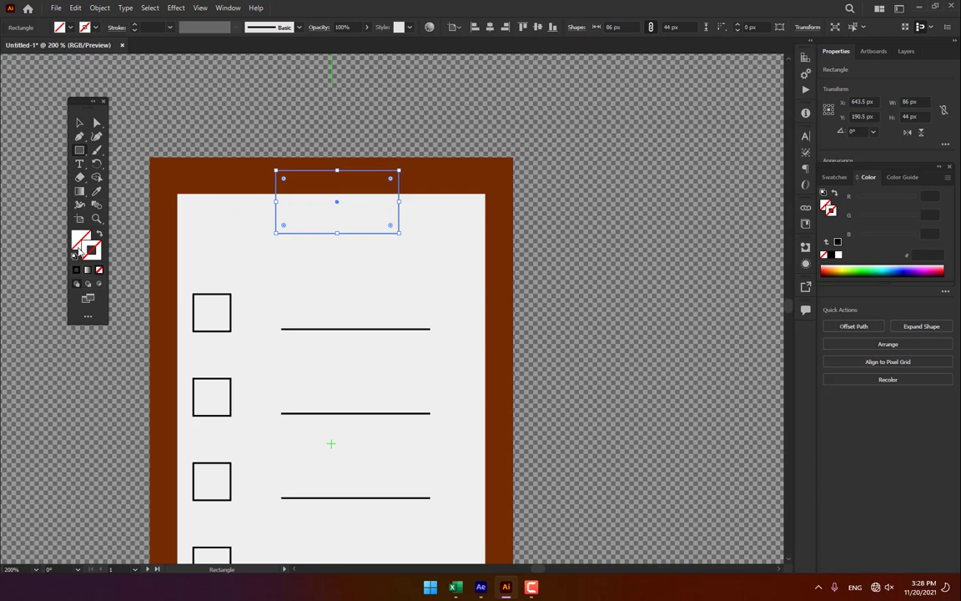
pyautogui.click(895, 267)
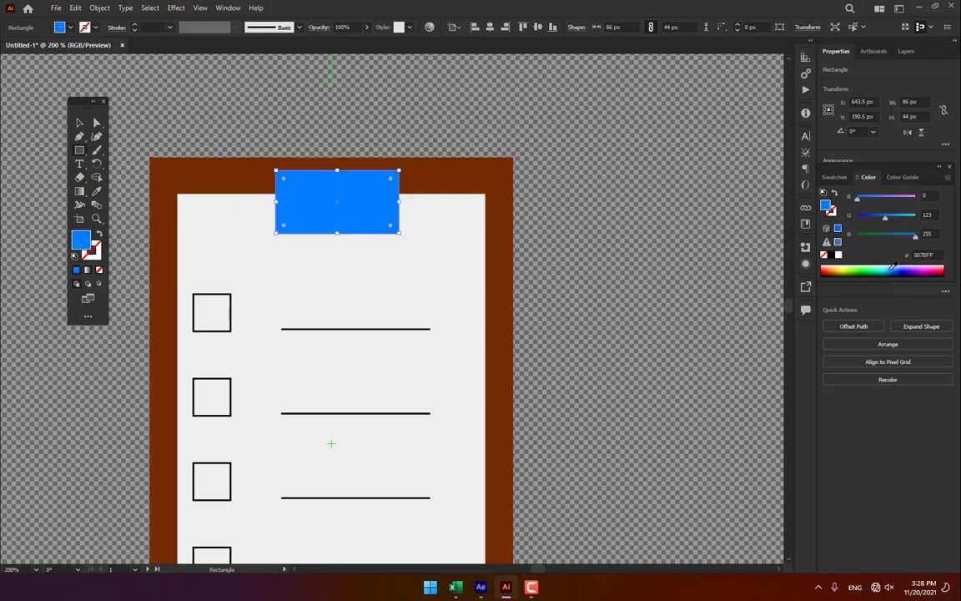
pyautogui.moveTo(893, 265)
pyautogui.mouseDown()
pyautogui.moveTo(883, 269)
pyautogui.moveTo(889, 263)
pyautogui.mouseUp()
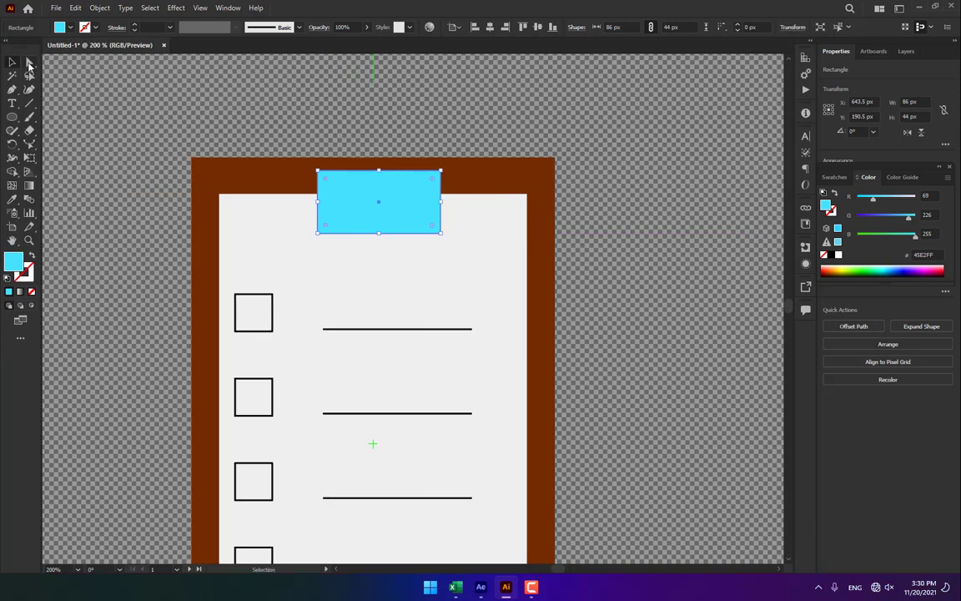
# Step: Lower the top corner points of the blue rectangle together, reducing its height to about 23.5 px
pyautogui.click(29, 64)
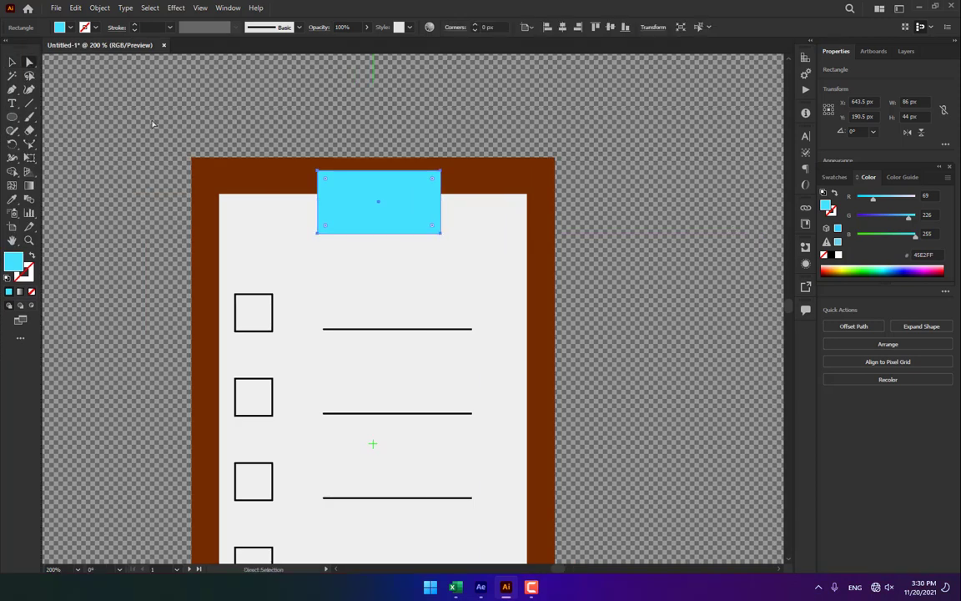
pyautogui.click(361, 181)
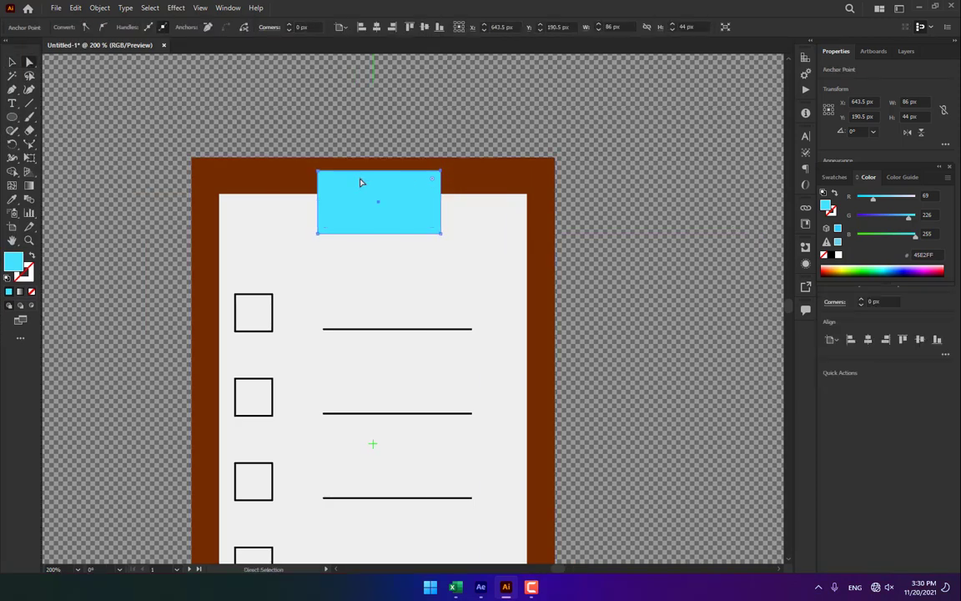
pyautogui.moveTo(317, 170); pyautogui.dragTo(322, 201)
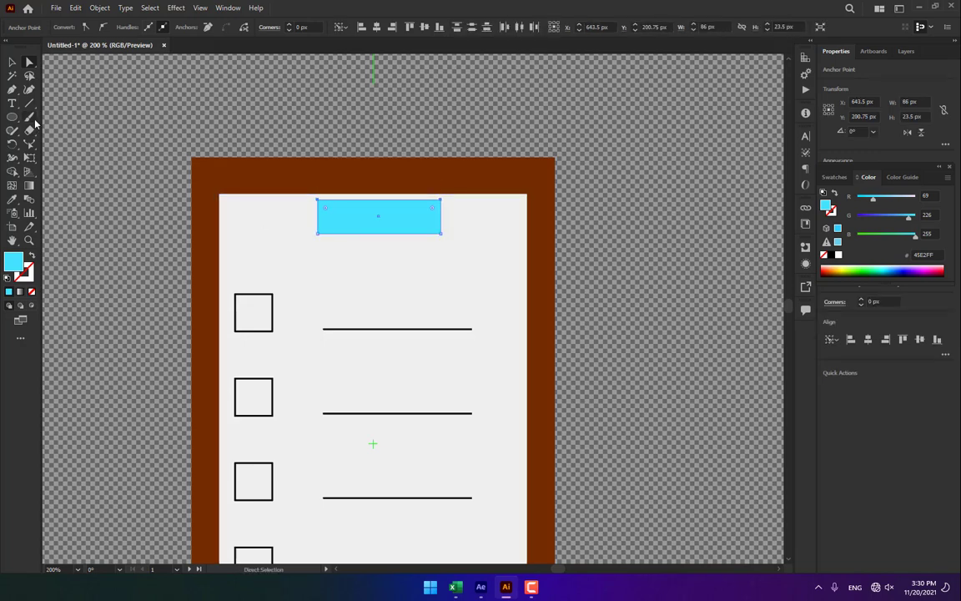
# Step: Bend the blue shape's top edge upward into a dome with the Reshape tool, peaking at about Y 163 px
pyautogui.moveTo(29, 143); pyautogui.dragTo(71, 155)
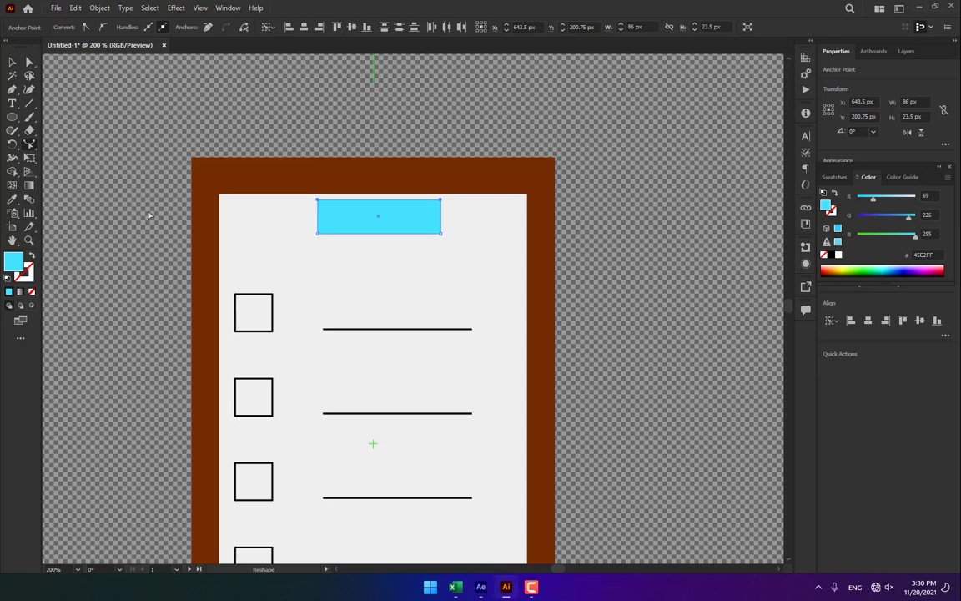
pyautogui.click(379, 200)
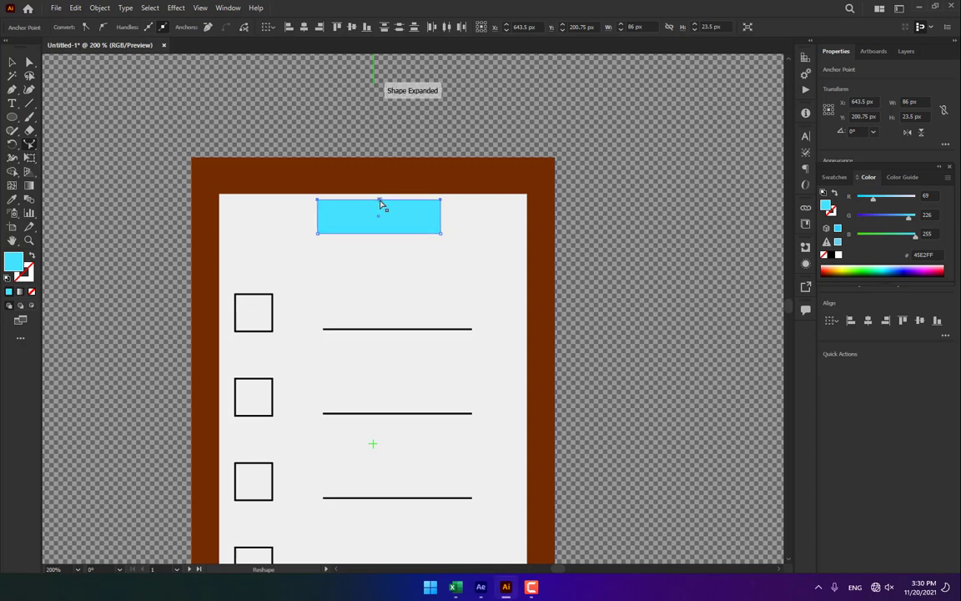
pyautogui.moveTo(380, 204); pyautogui.dragTo(382, 163)
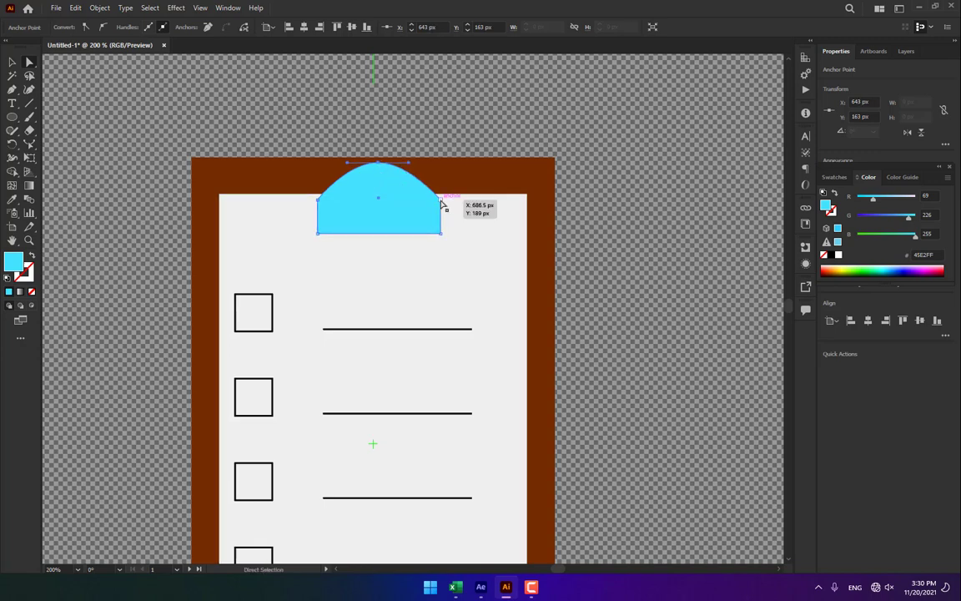
# Step: Try to move the blue shape's two side points inward and round both corners into smooth curves
pyautogui.moveTo(442, 200); pyautogui.dragTo(429, 200)
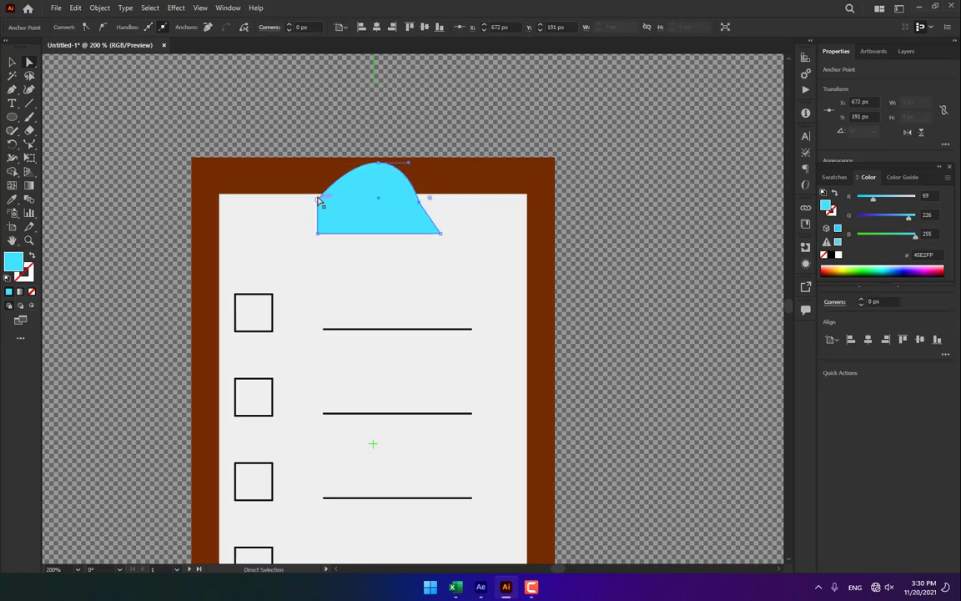
pyautogui.moveTo(319, 202); pyautogui.dragTo(275, 168)
pyautogui.click(428, 201)
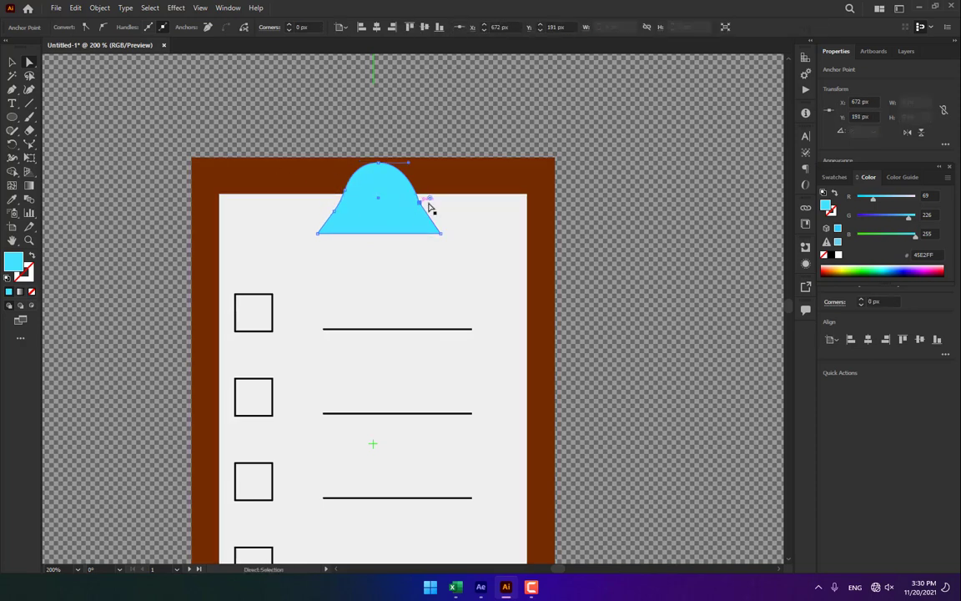
pyautogui.moveTo(428, 198); pyautogui.dragTo(539, 159)
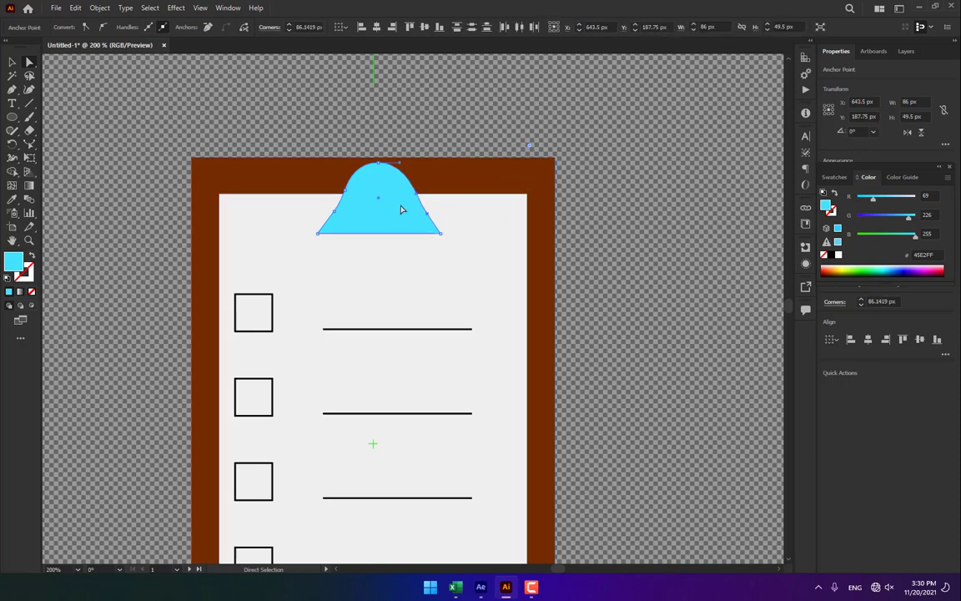
pyautogui.hotkey('ctrl', 'z')
pyautogui.hotkey('ctrl', 'z')
pyautogui.hotkey('ctrl', 'z')
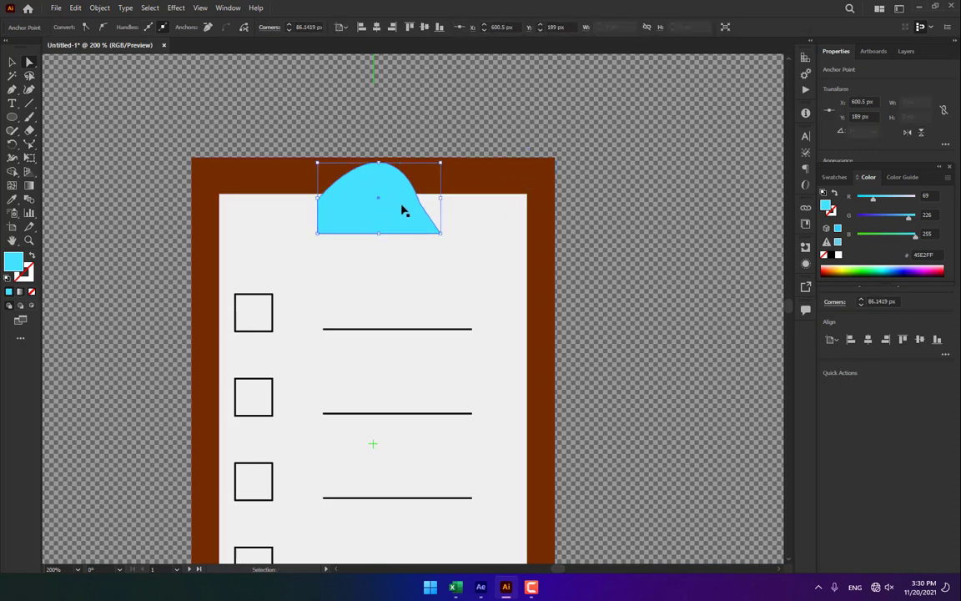
# Step: Pull the blue shape's two side points further inward and round both corners, forming concave flanks on either side of the dome
pyautogui.moveTo(318, 205); pyautogui.dragTo(407, 206)
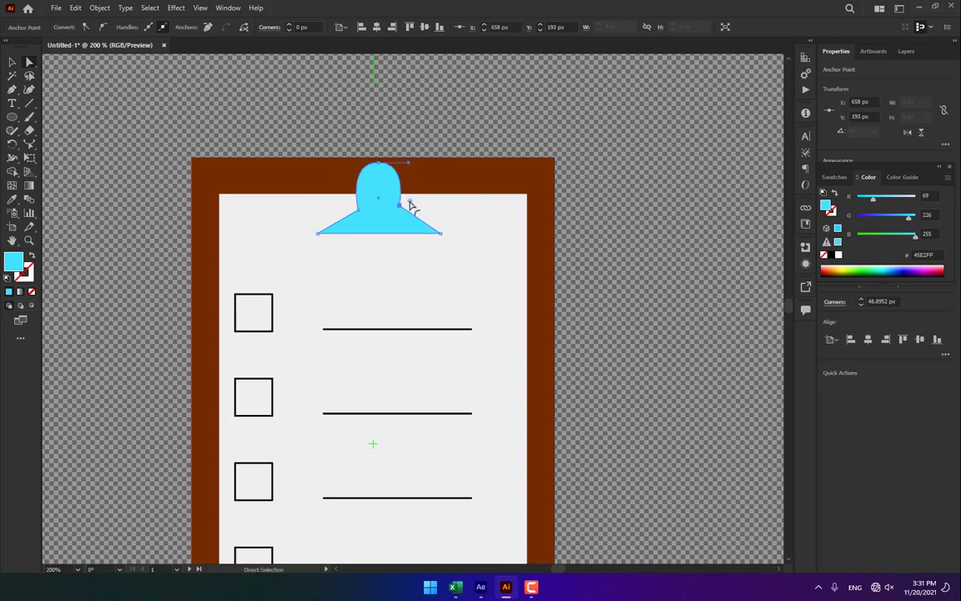
pyautogui.click(360, 210)
pyautogui.click(359, 210)
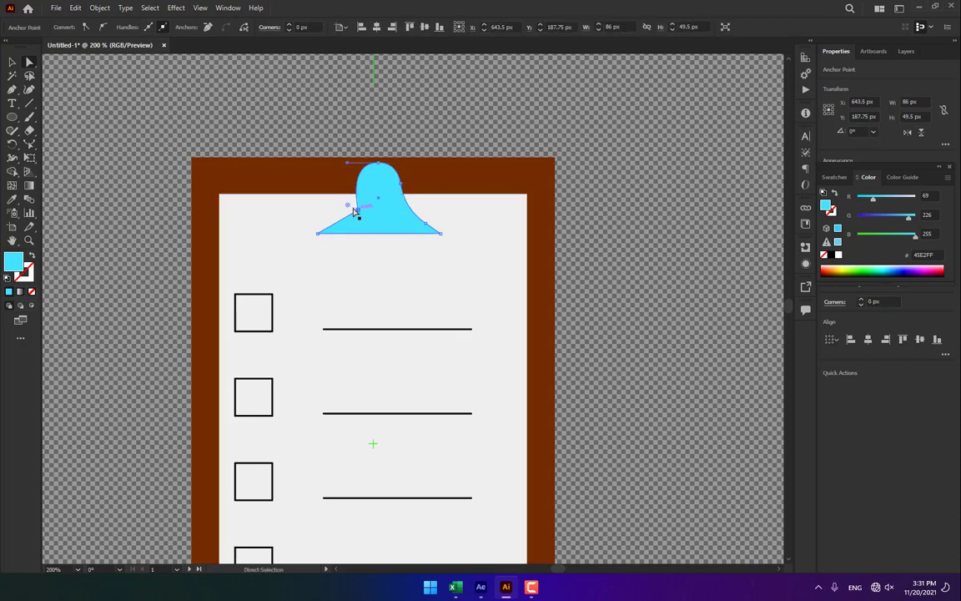
pyautogui.moveTo(348, 206); pyautogui.dragTo(286, 173)
pyautogui.click(363, 207)
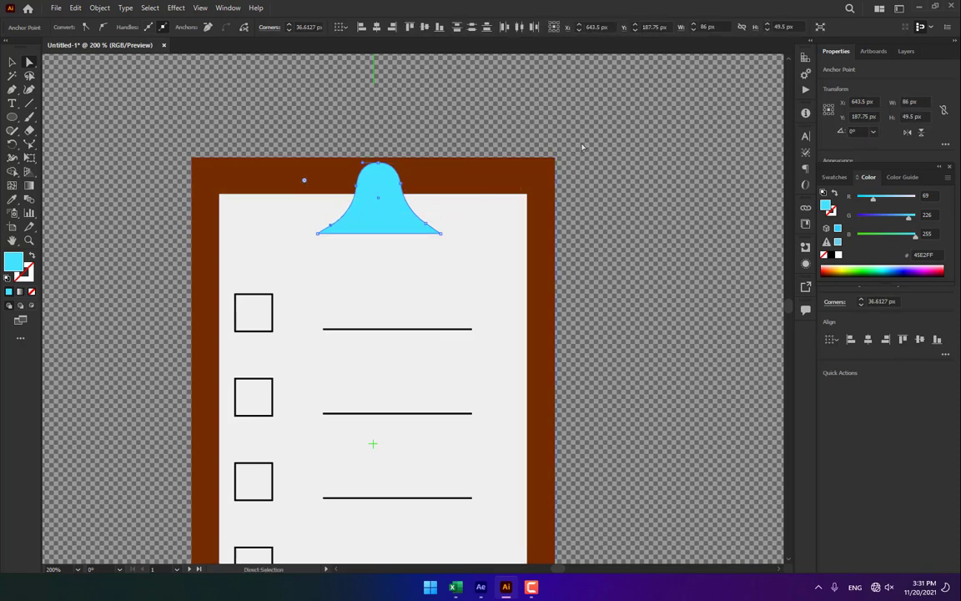
pyautogui.click(581, 146)
# Step: Draw an 18 px circle inside the clip's dome and fill it with dark teal 3B6B72
pyautogui.click(12, 118)
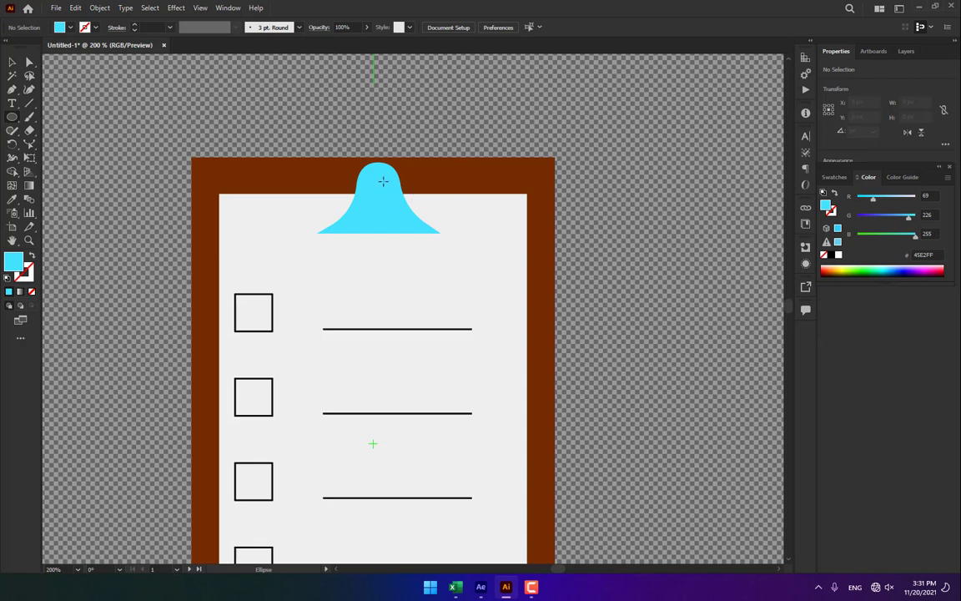
pyautogui.moveTo(377, 183); pyautogui.dragTo(390, 196)
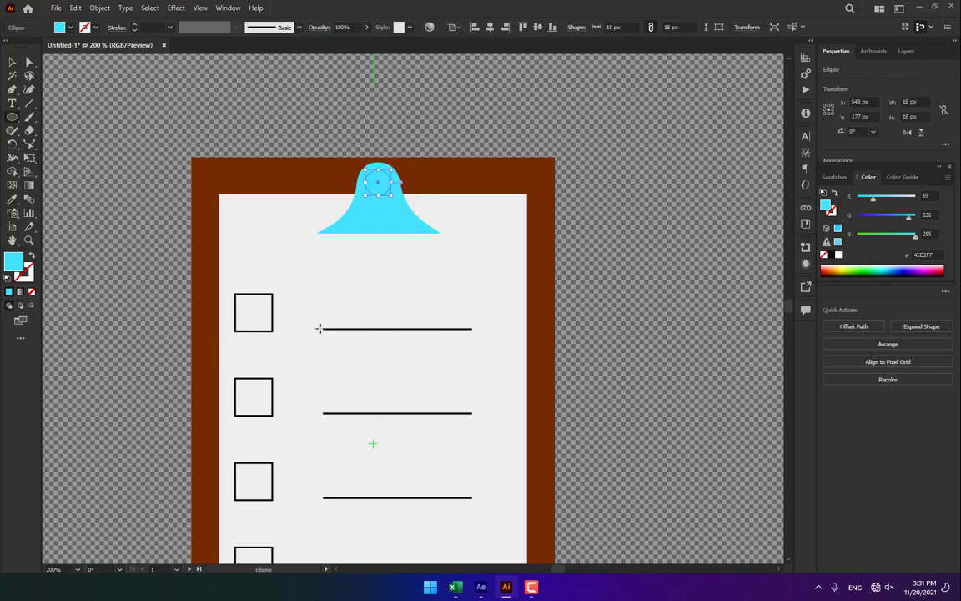
pyautogui.doubleClick(13, 262)
pyautogui.click(400, 296)
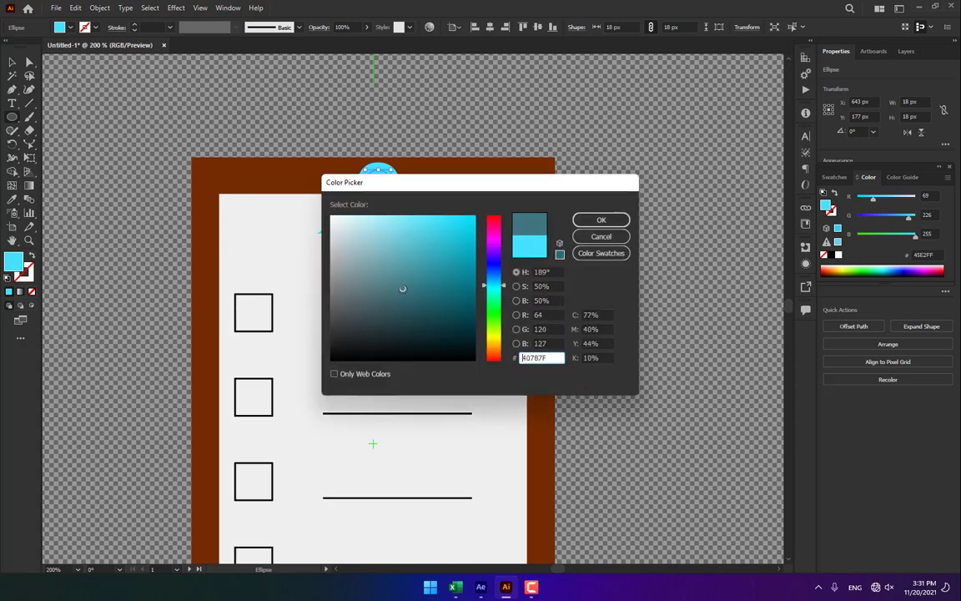
pyautogui.click(601, 219)
pyautogui.click(593, 226)
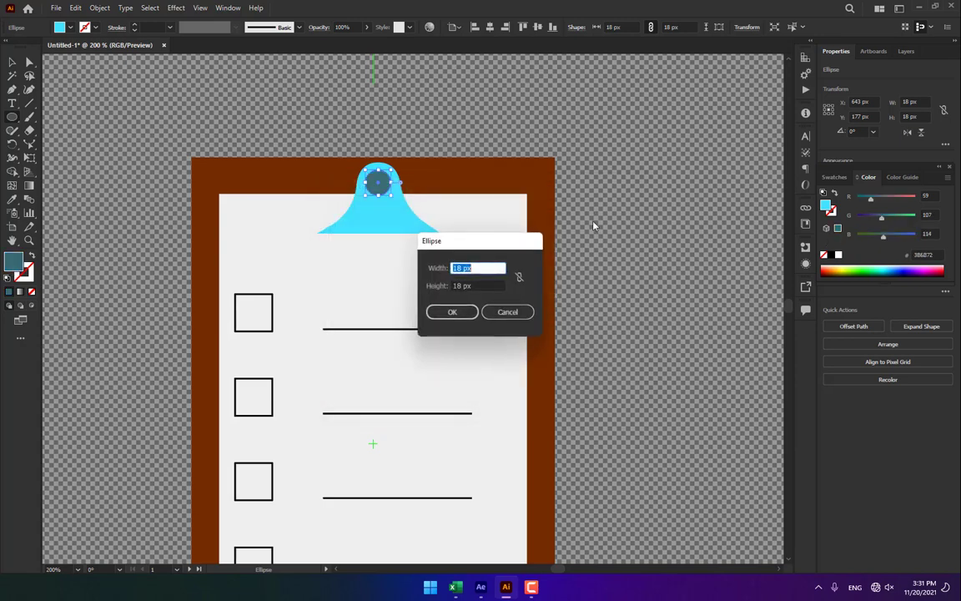
pyautogui.click(507, 310)
pyautogui.press('v')
pyautogui.click(612, 300)
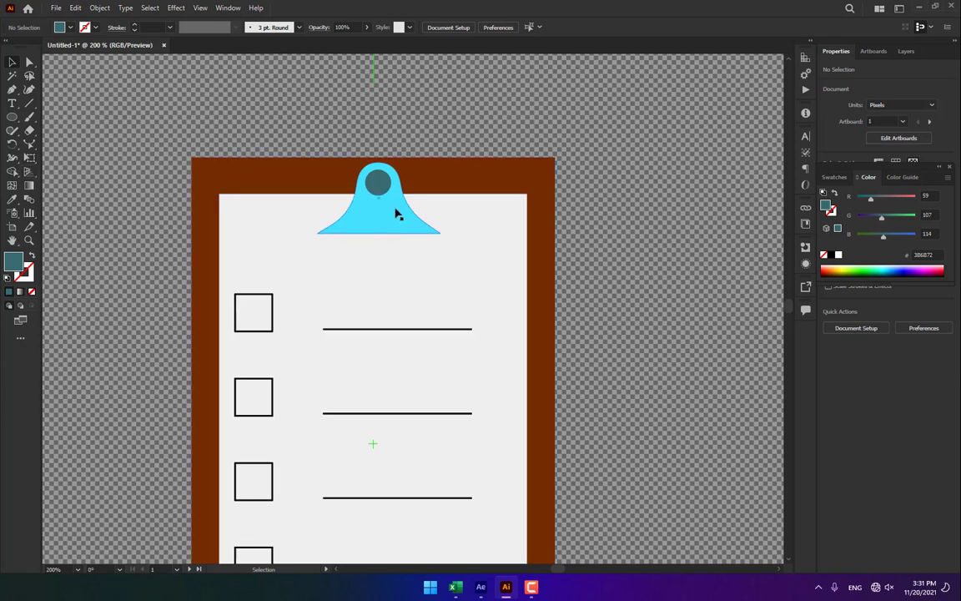
# Step: Recolor the clip body's fill to muted teal 52777C
pyautogui.click(401, 227)
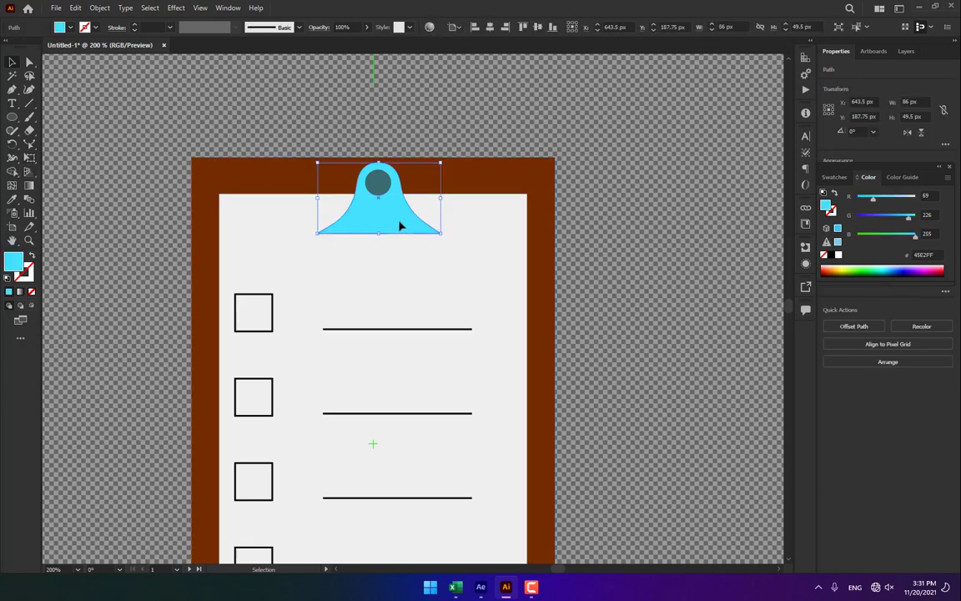
pyautogui.click(654, 293)
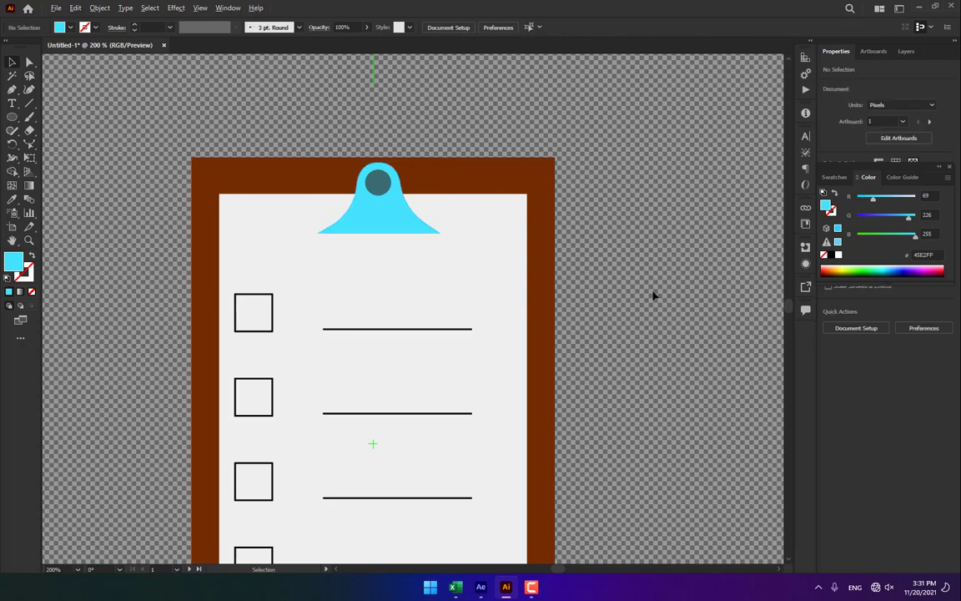
pyautogui.scroll(-3, 654, 292)
pyautogui.moveTo(635, 394); pyautogui.dragTo(345, 363)
pyautogui.scroll(2, 279, 301)
pyautogui.moveTo(281, 304); pyautogui.dragTo(332, 296)
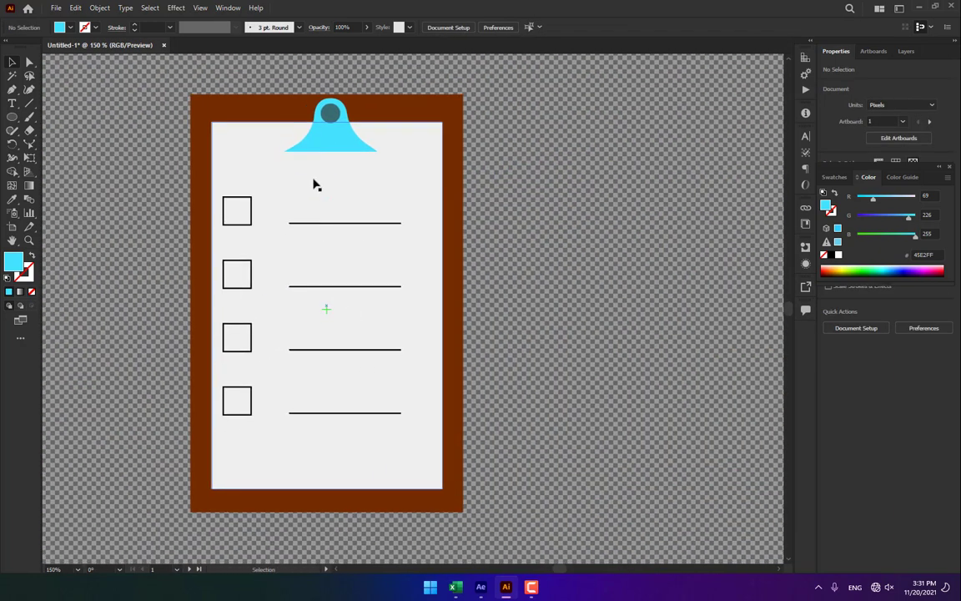
pyautogui.click(328, 141)
pyautogui.doubleClick(12, 262)
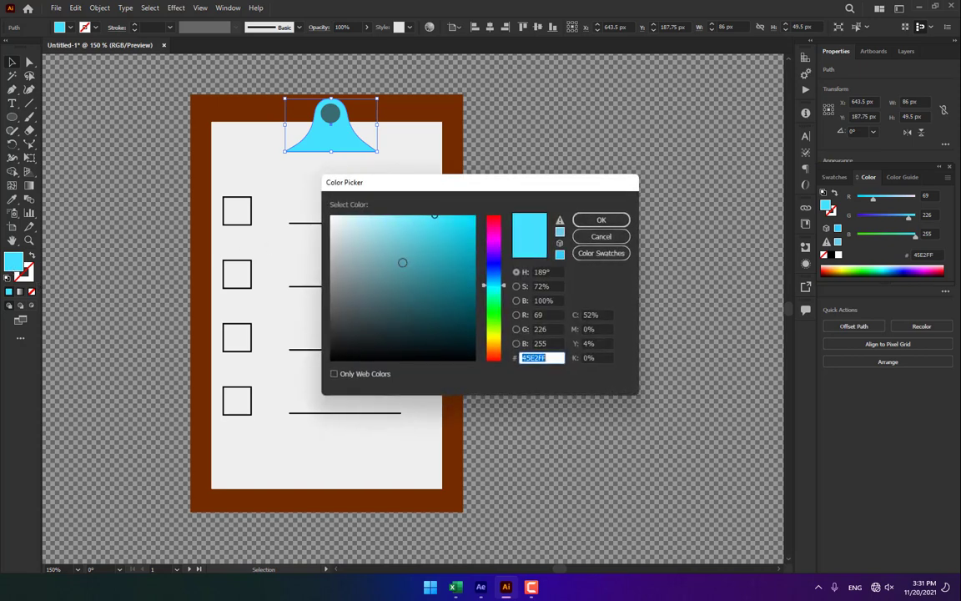
pyautogui.click(380, 285)
pyautogui.click(601, 219)
pyautogui.click(592, 217)
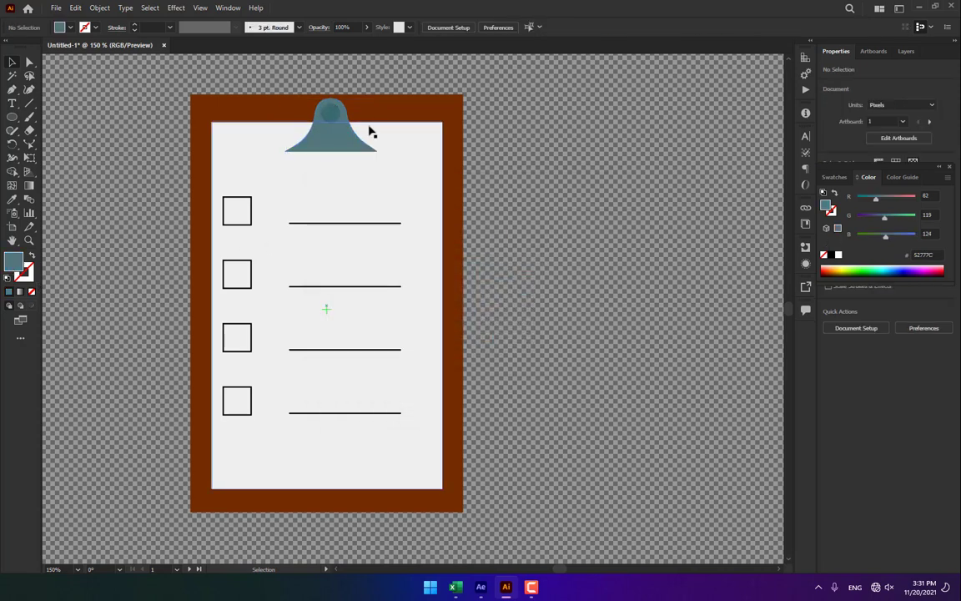
# Step: Darken the clip's circle by setting its fill to 223D3F
pyautogui.click(331, 112)
pyautogui.doubleClick(12, 260)
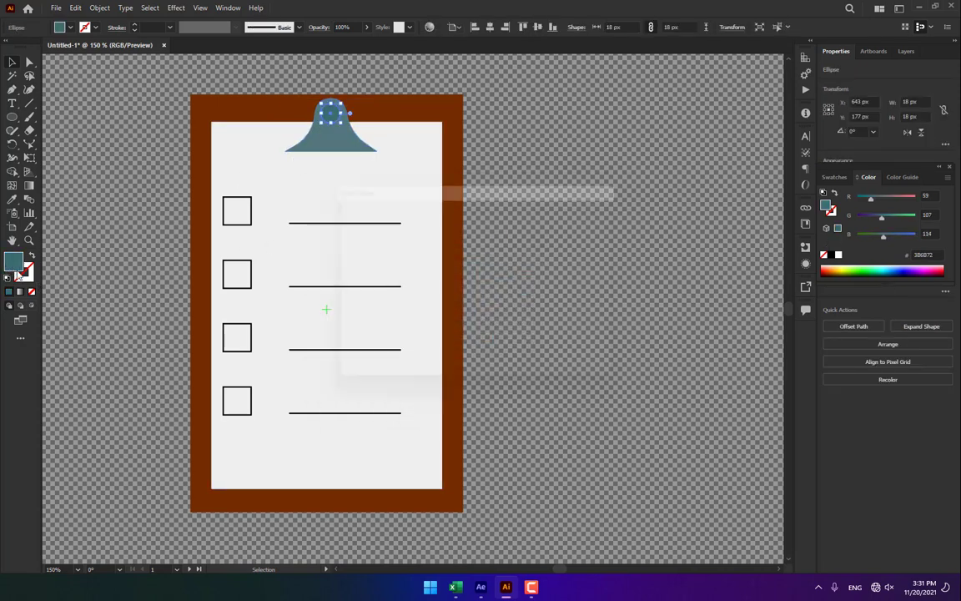
pyautogui.click(398, 324)
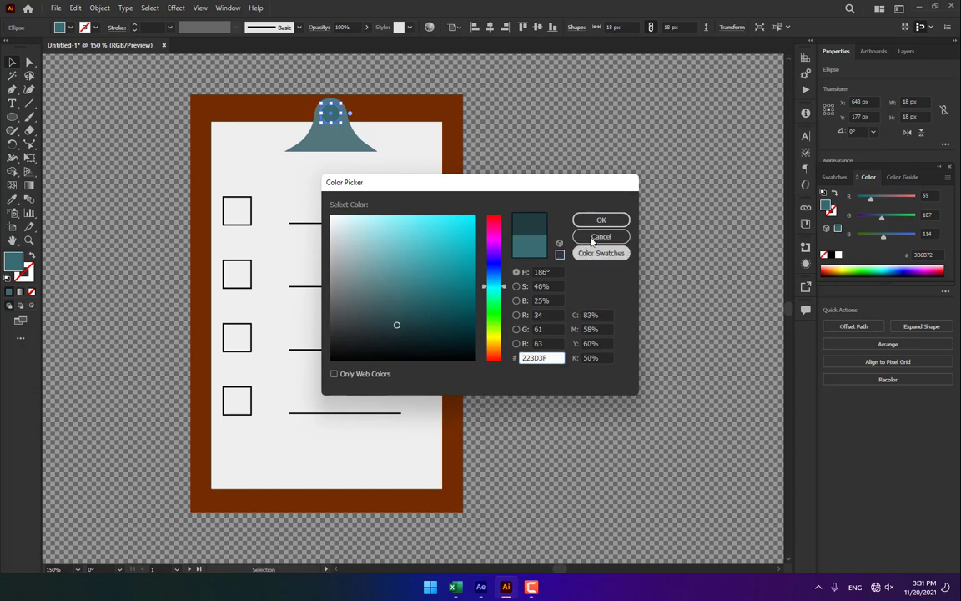
pyautogui.click(601, 219)
pyautogui.click(544, 398)
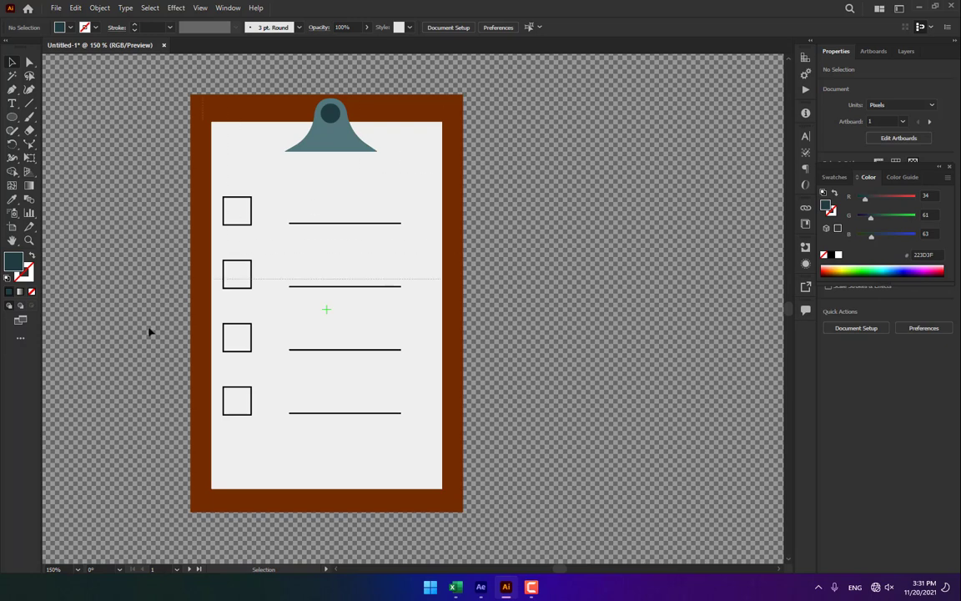
# Step: Select all the clipboard artwork and collect it for export as multiple assets
pyautogui.hotkey('ctrl', 'a')
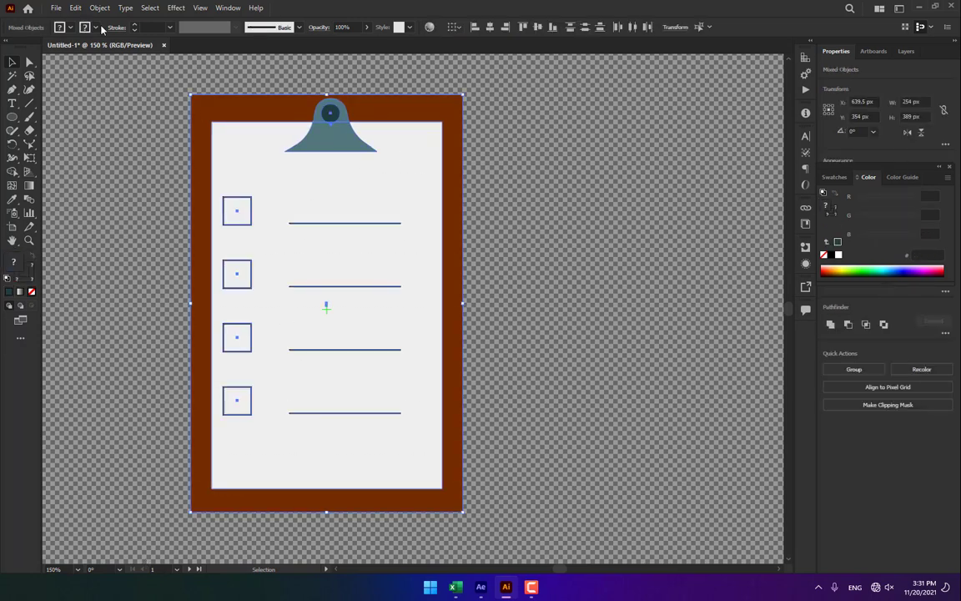
pyautogui.click(99, 8)
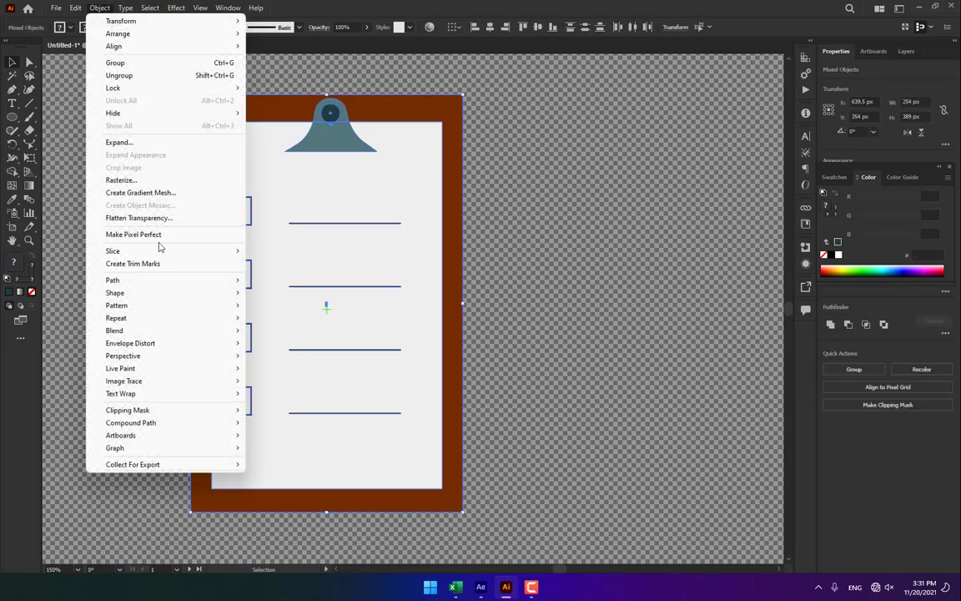
pyautogui.moveTo(163, 468)
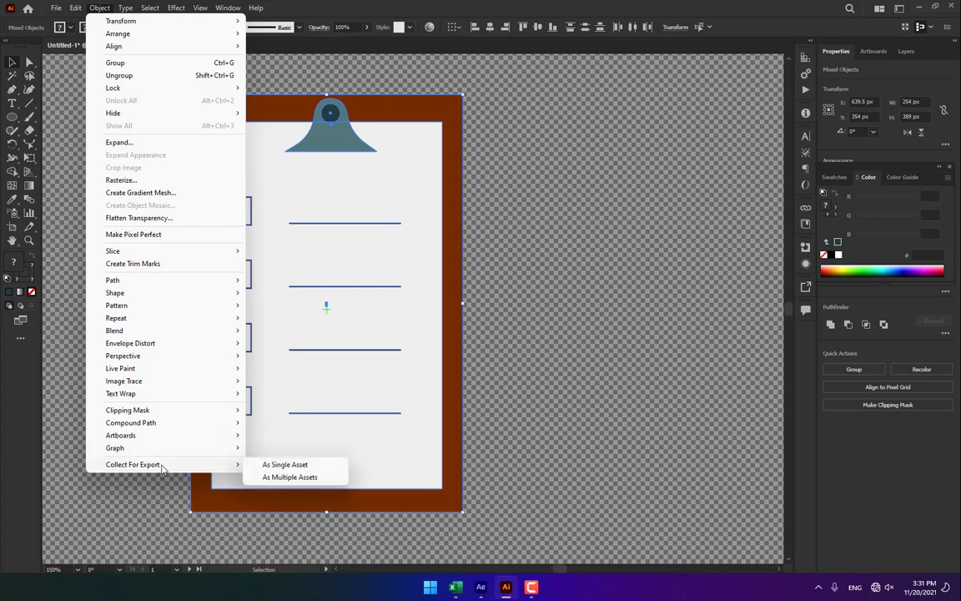
pyautogui.click(289, 477)
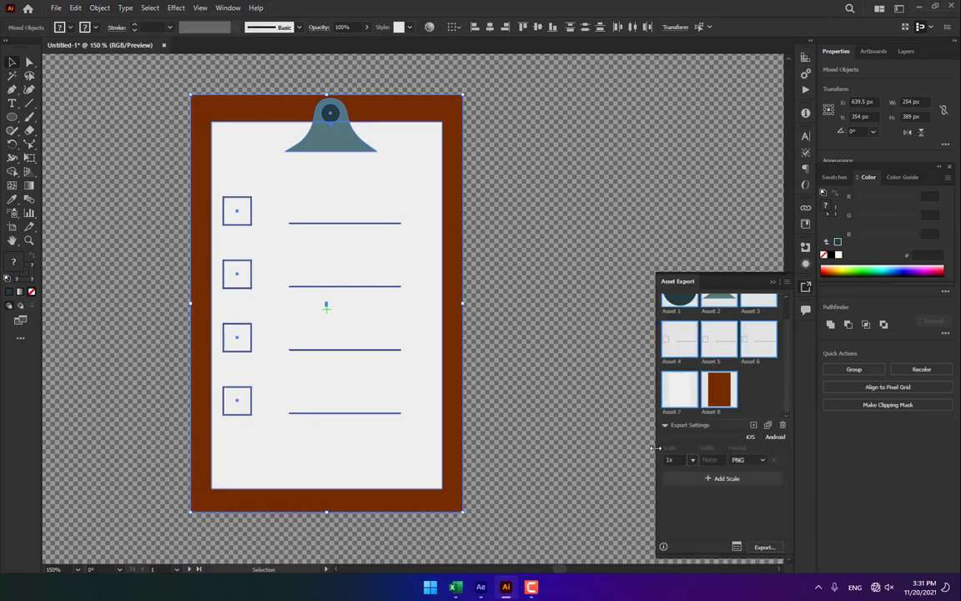
pyautogui.moveTo(786, 370); pyautogui.dragTo(785, 333)
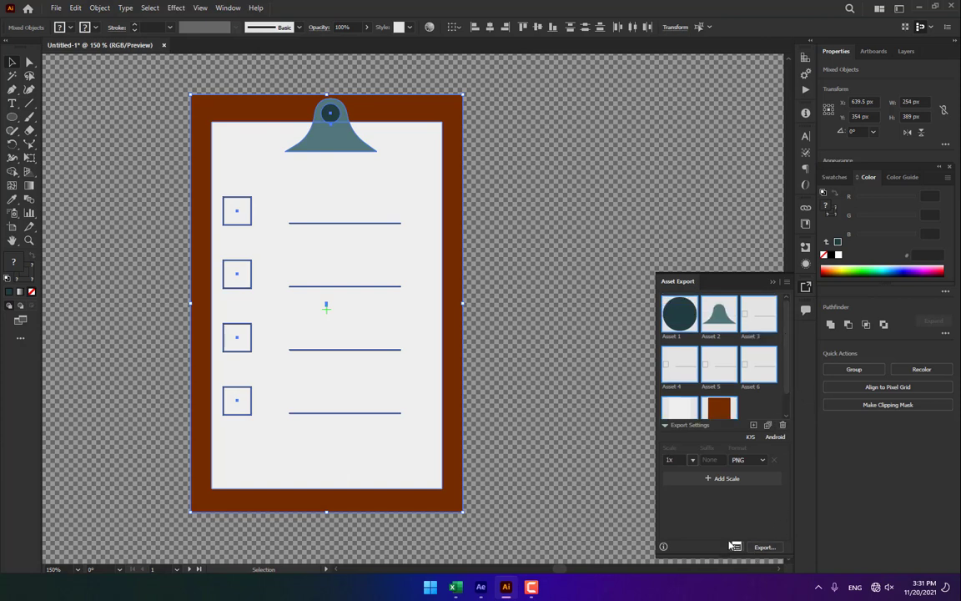
# Step: Export the collected assets as PNG into a new Desktop folder named Notice Board
pyautogui.click(764, 464)
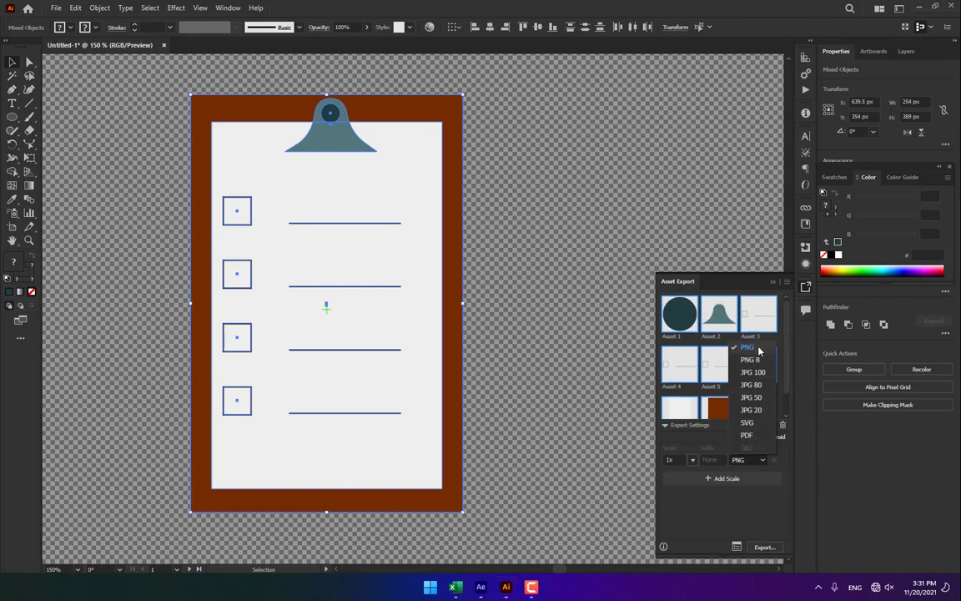
pyautogui.click(733, 344)
pyautogui.click(766, 547)
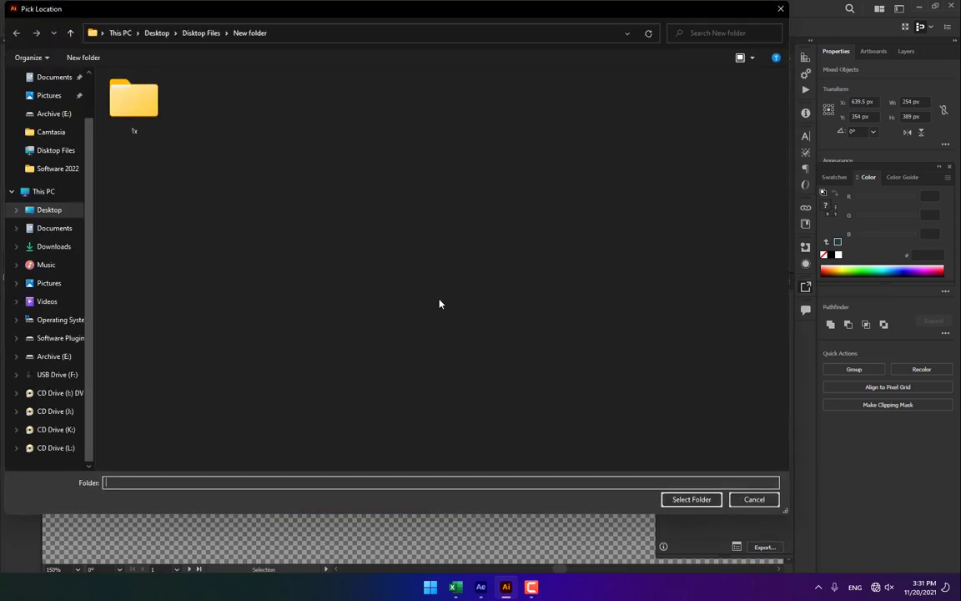
pyautogui.scroll(2, 82, 145)
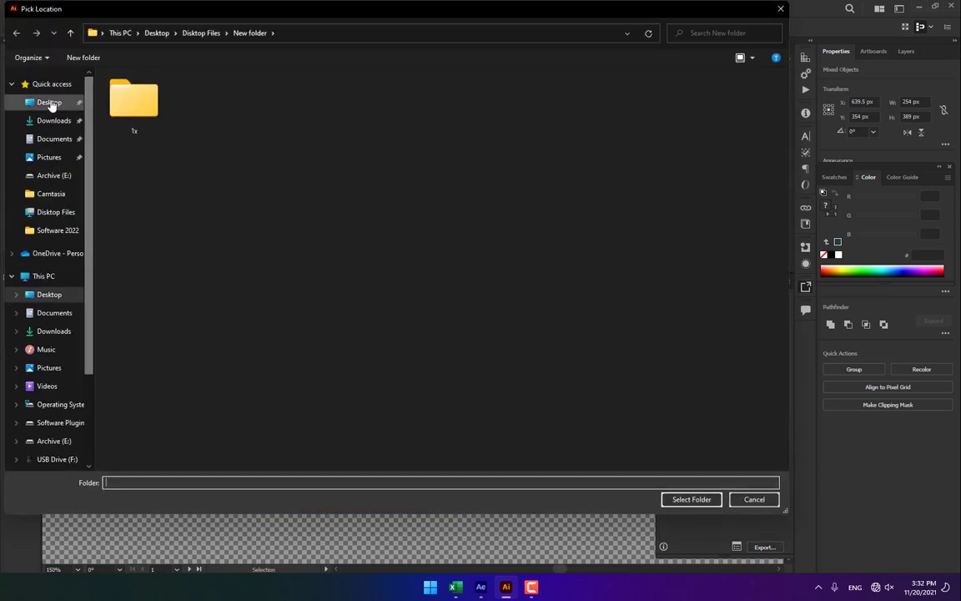
pyautogui.click(49, 102)
pyautogui.click(84, 57)
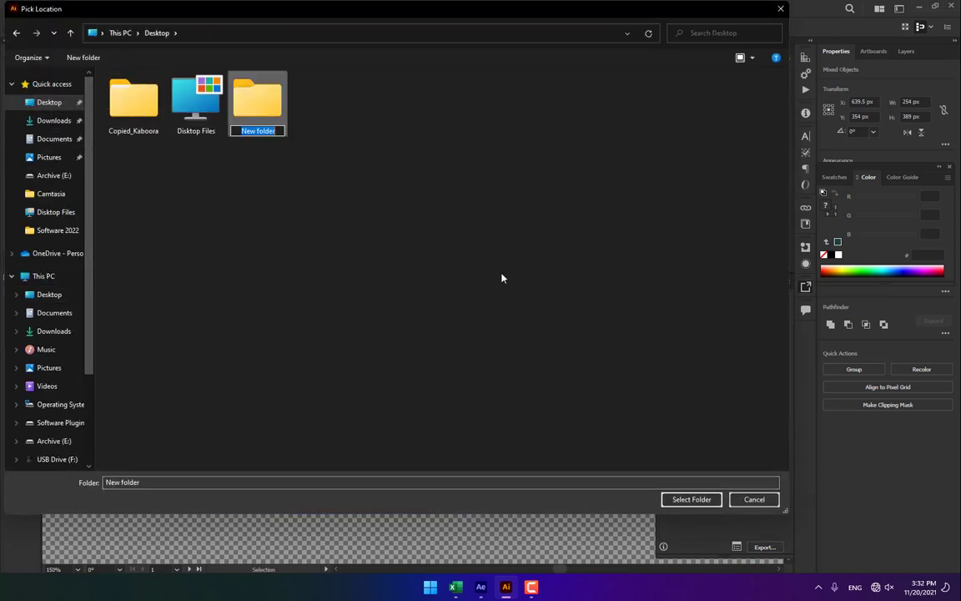
pyautogui.write('Notice Boar')
pyautogui.doubleClick(282, 118)
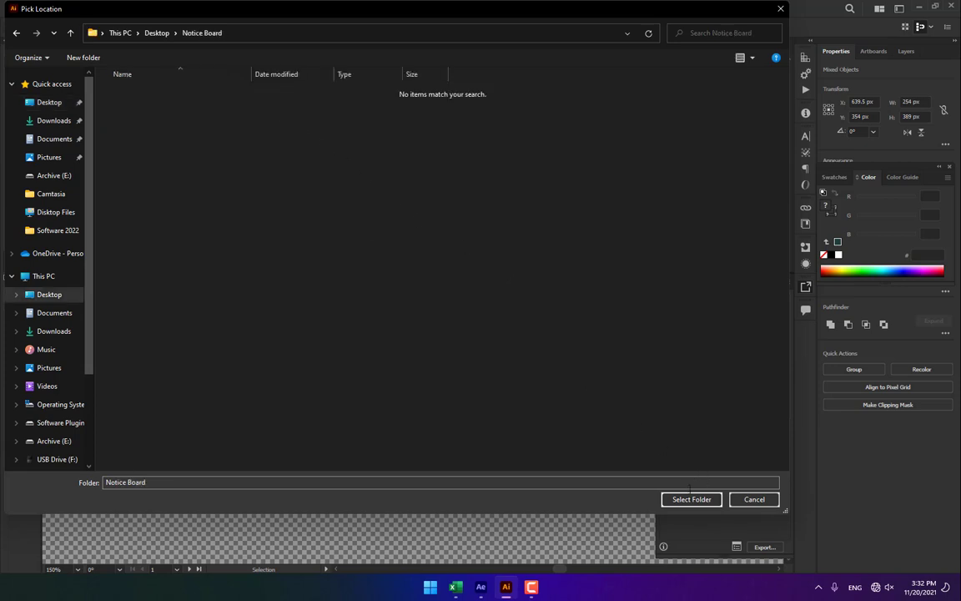
pyautogui.click(691, 498)
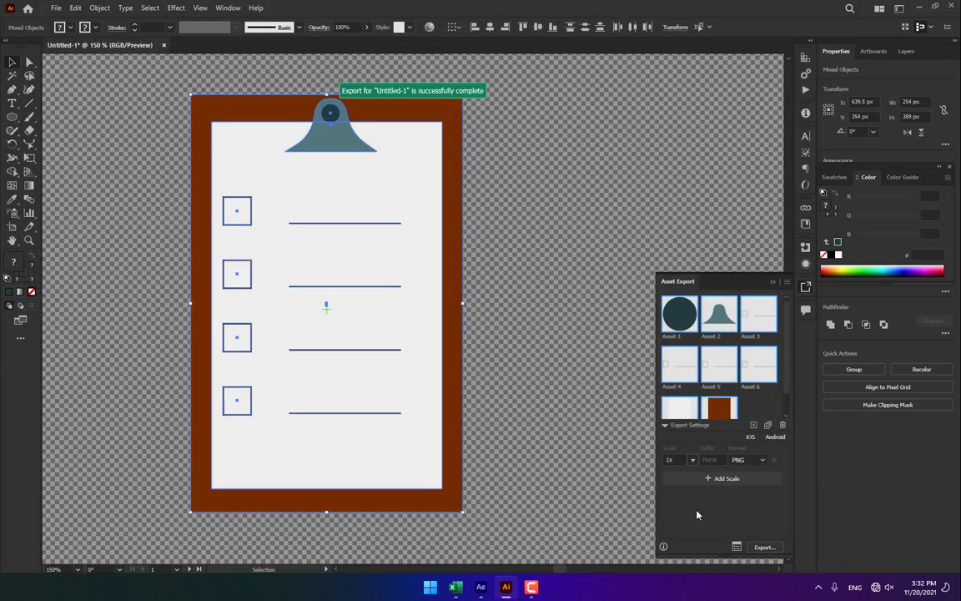
# Step: Switch to After Effects and create a 1280 by 720 px composition named Notice Board motion
pyautogui.click(484, 588)
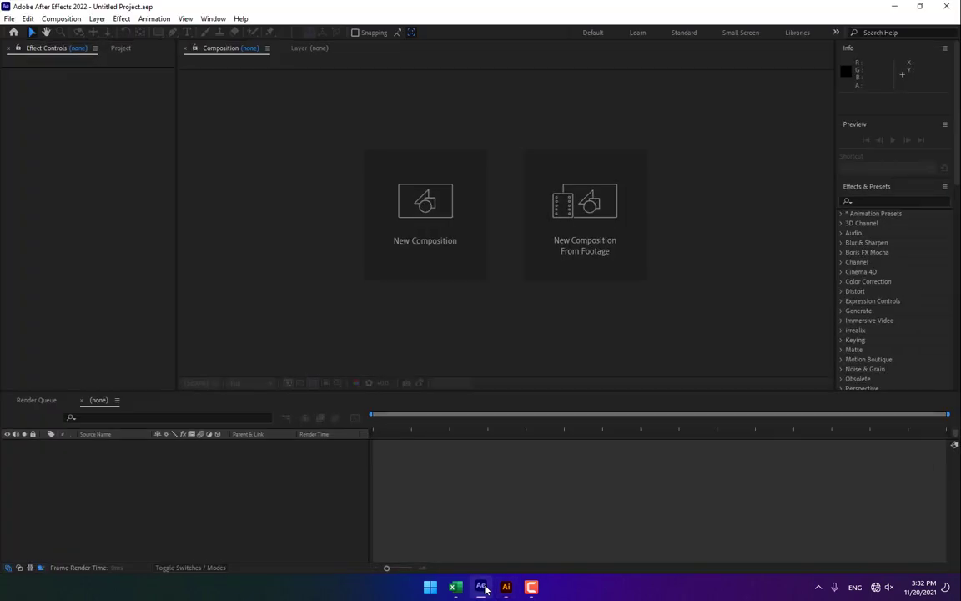
pyautogui.click(417, 255)
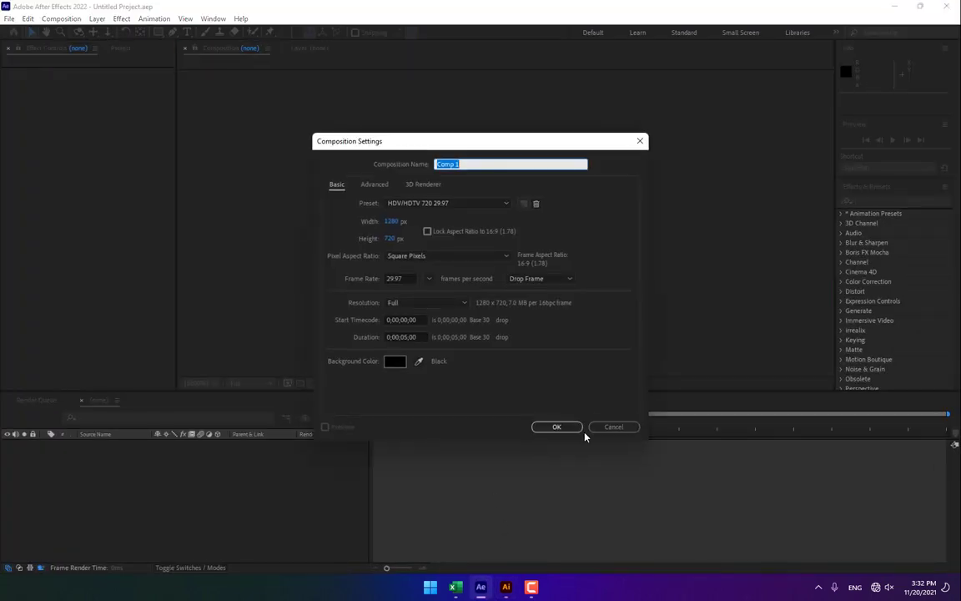
pyautogui.write('Notice Board motion')
pyautogui.click(555, 426)
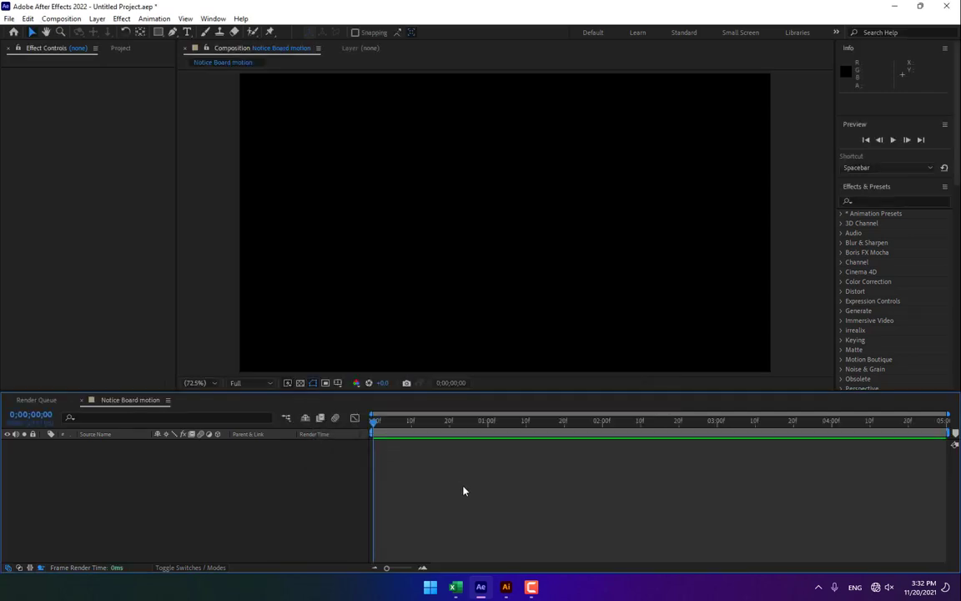
# Step: Import the eight asset PNGs from the Desktop's Notice Board\1x folder and place them all in the composition
pyautogui.click(120, 49)
pyautogui.doubleClick(98, 250)
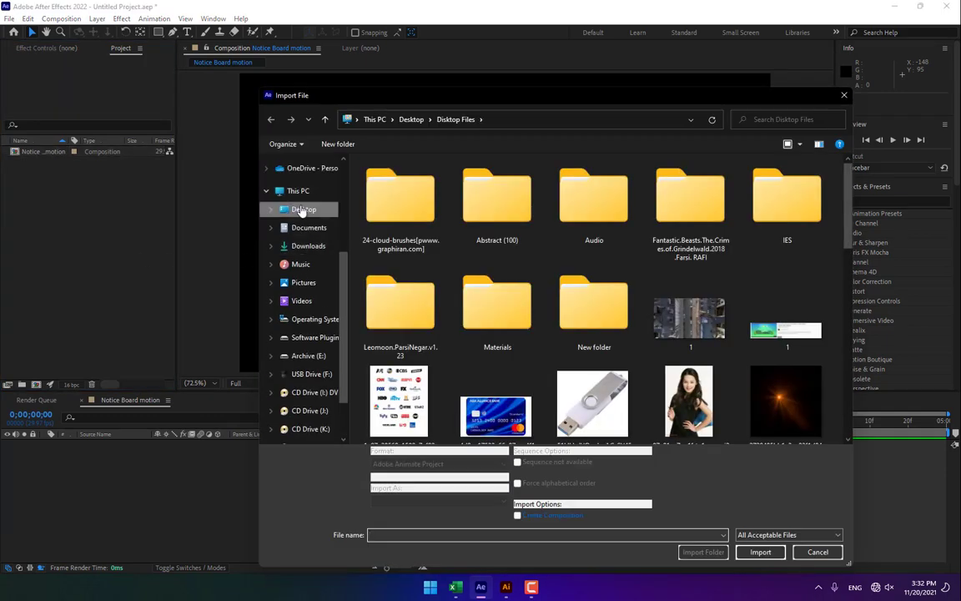
pyautogui.click(300, 210)
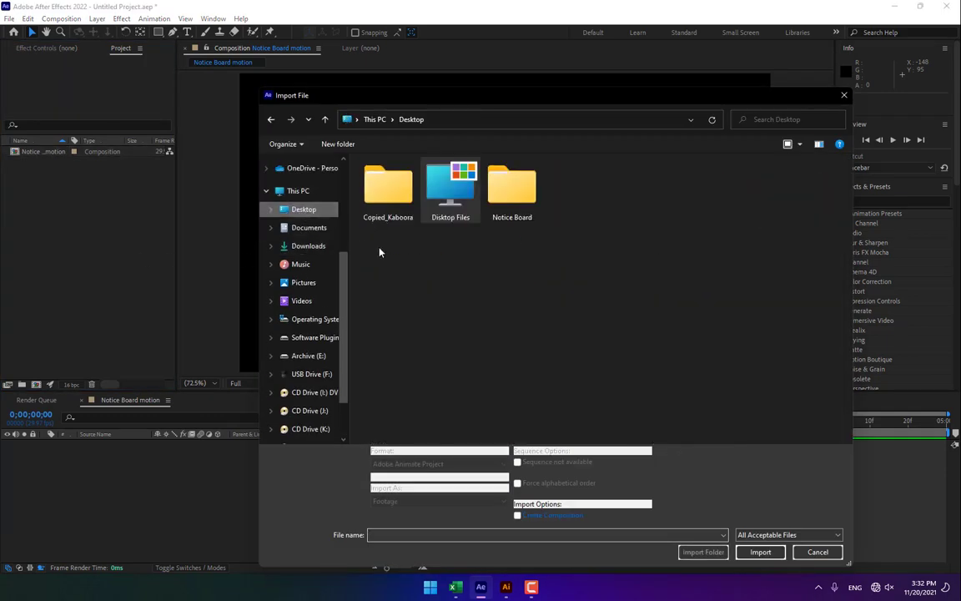
pyautogui.doubleClick(391, 188)
pyautogui.click(413, 119)
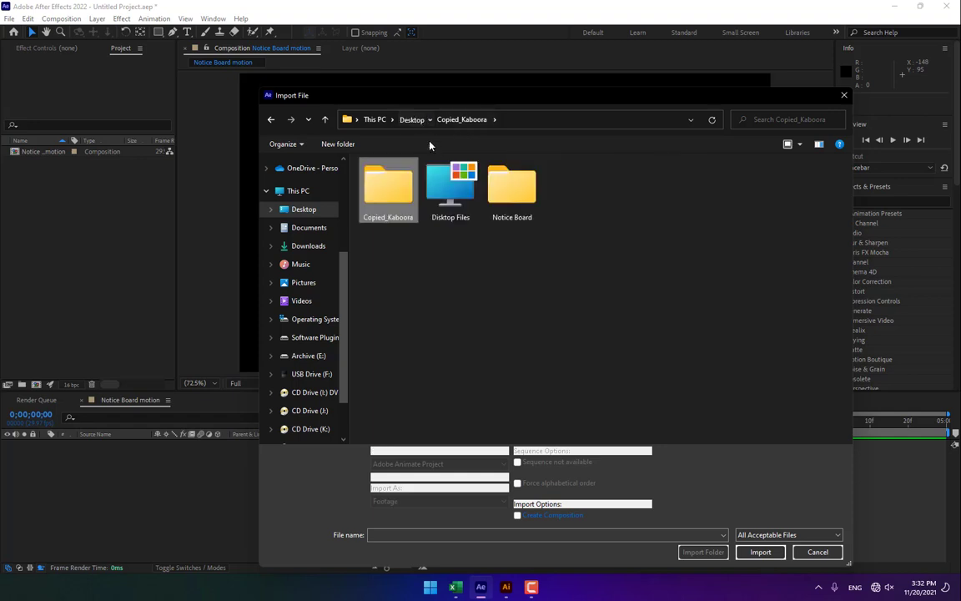
pyautogui.doubleClick(508, 188)
pyautogui.doubleClick(386, 180)
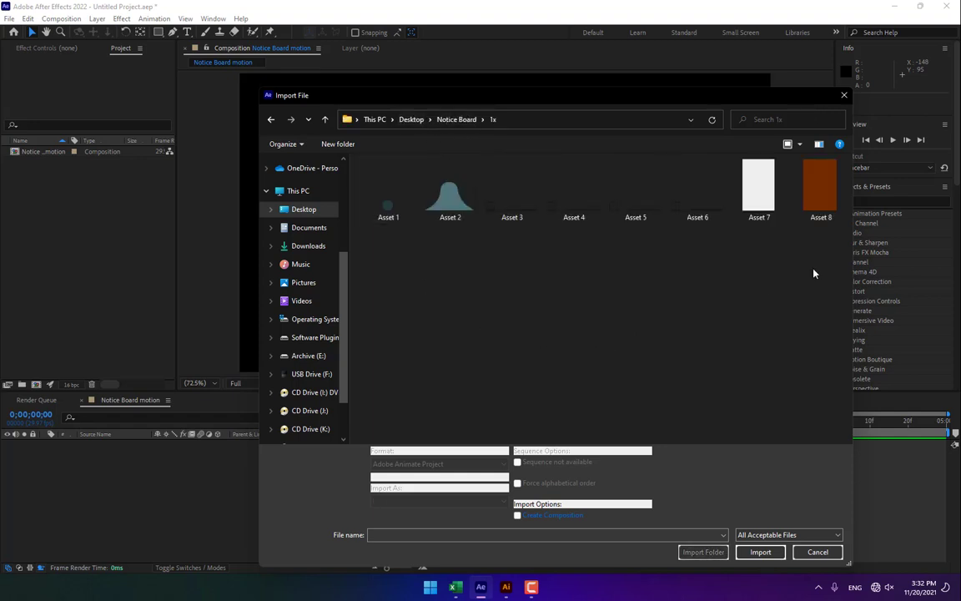
pyautogui.moveTo(814, 273); pyautogui.dragTo(366, 179)
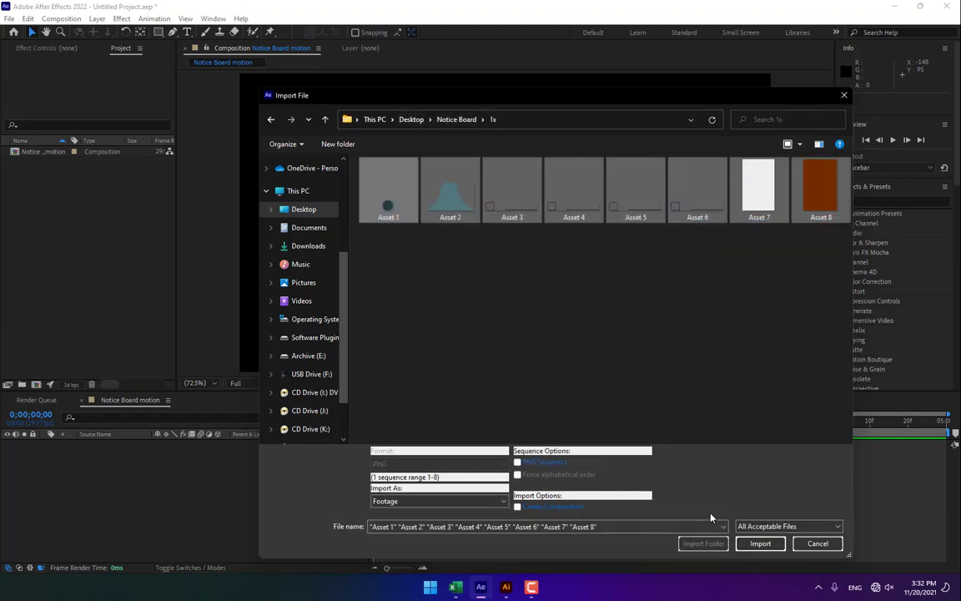
pyautogui.click(760, 544)
pyautogui.moveTo(37, 154); pyautogui.dragTo(508, 239)
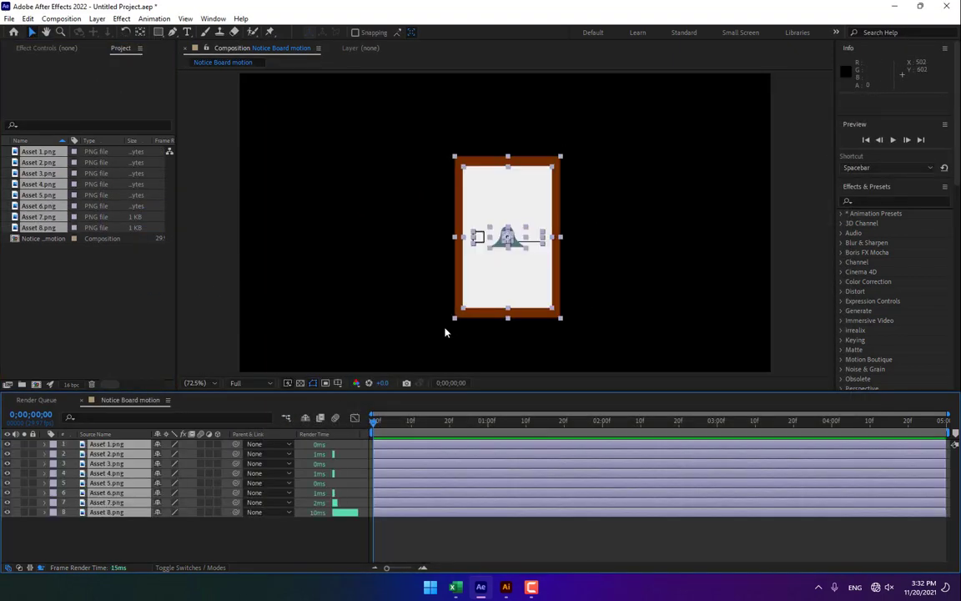
pyautogui.click(329, 543)
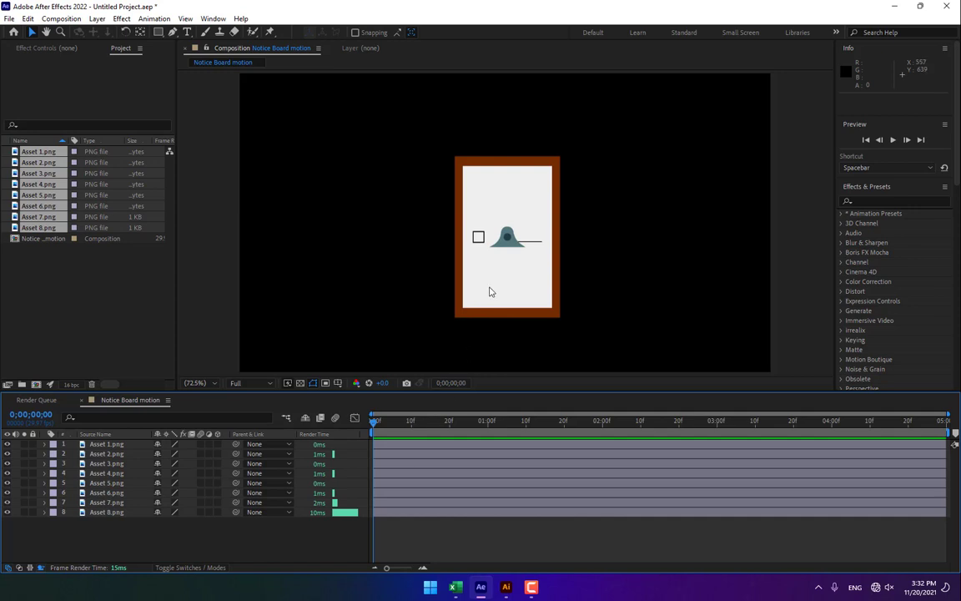
pyautogui.press('.')
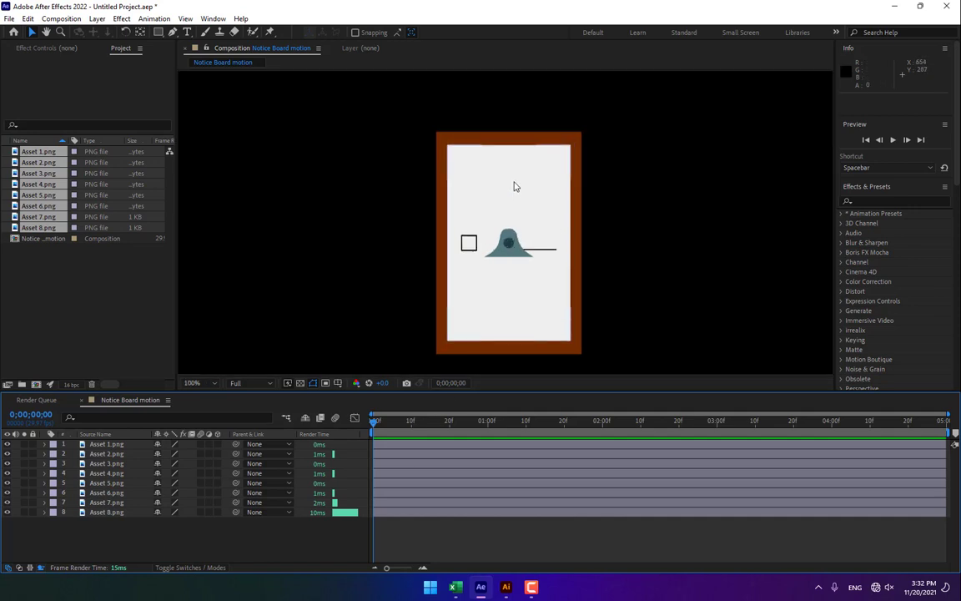
pyautogui.click(129, 514)
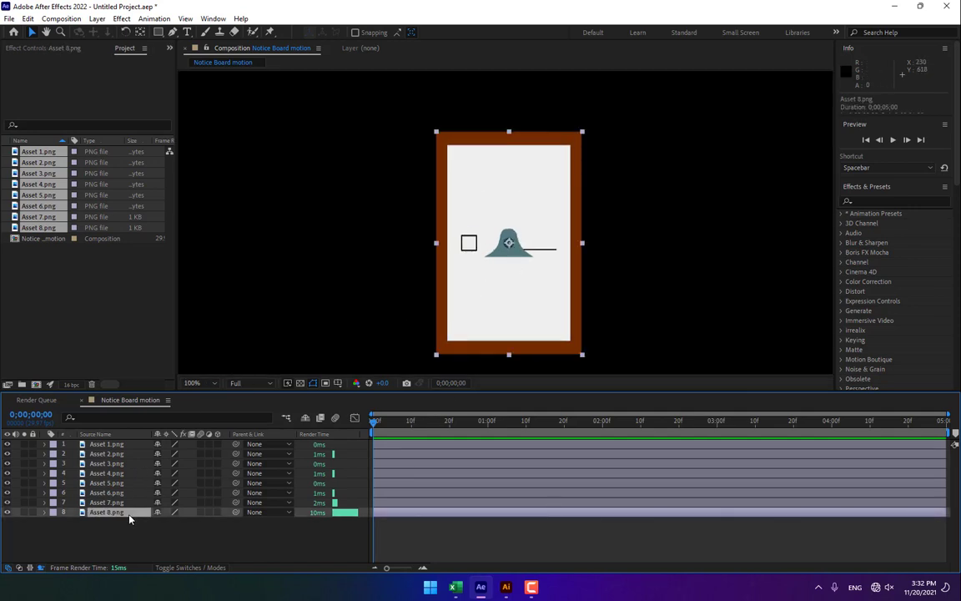
pyautogui.press('s')
pyautogui.press(',')
pyautogui.press(',')
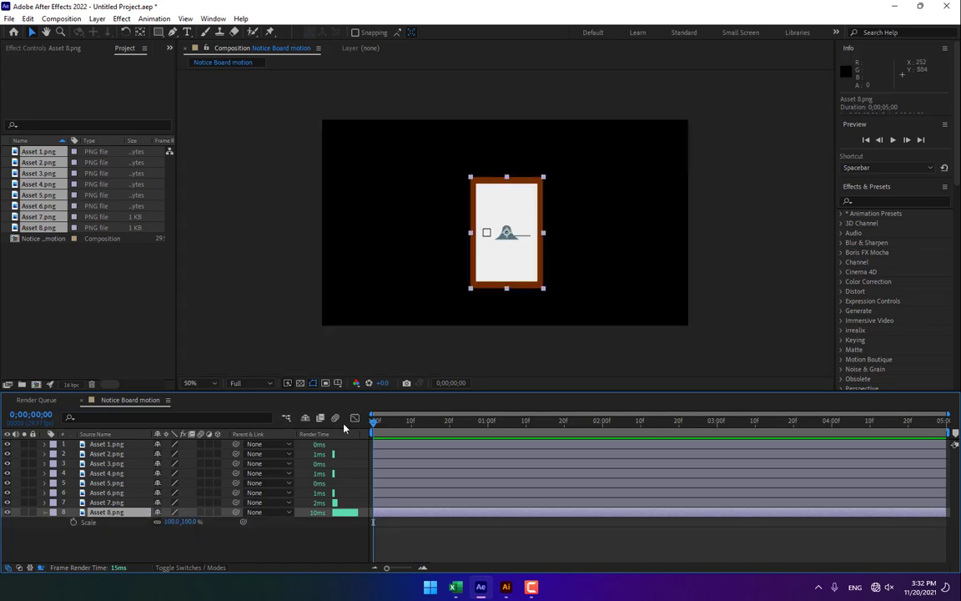
pyautogui.click(223, 533)
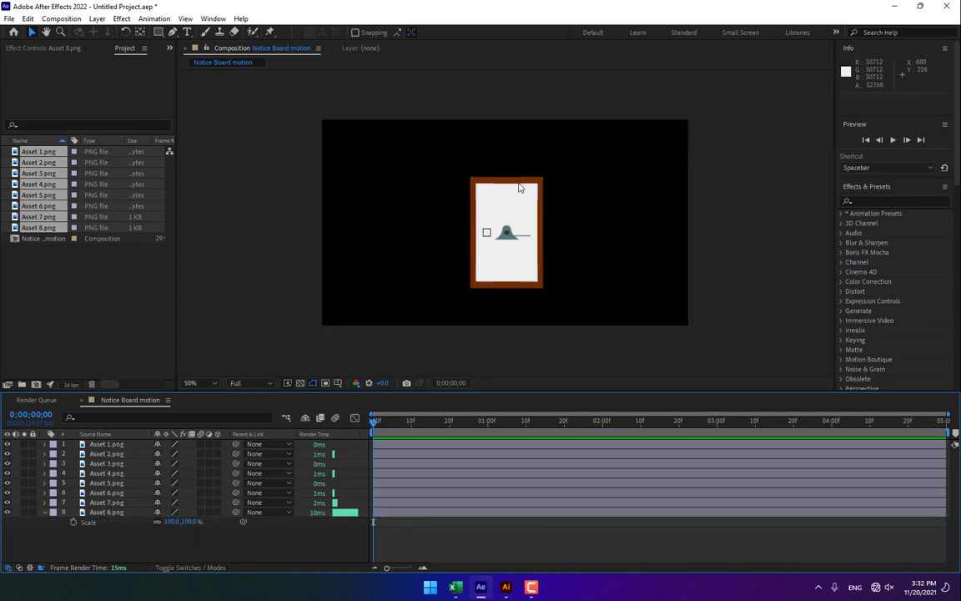
pyautogui.press('.')
pyautogui.press('.')
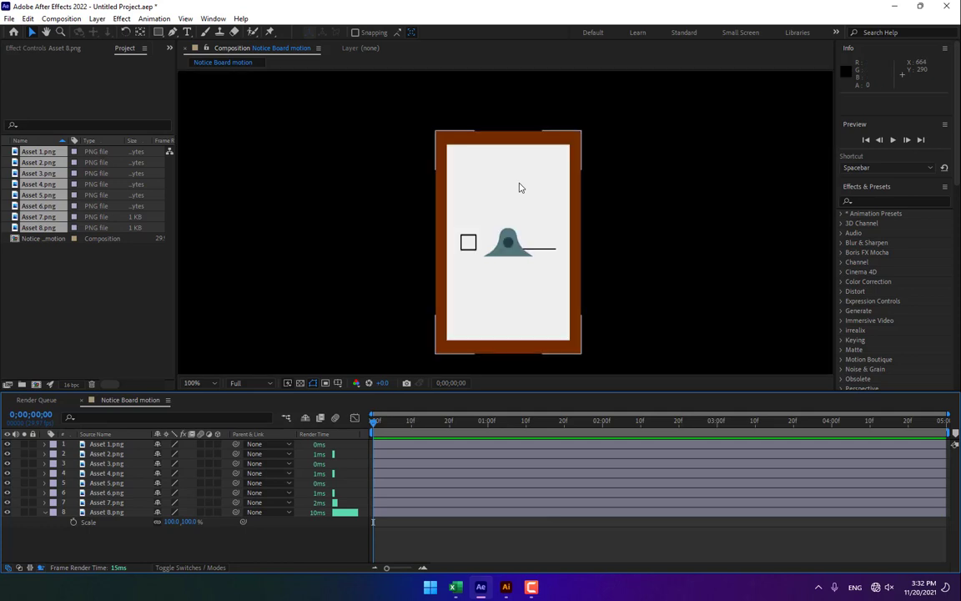
# Step: Move the clip and its circle, Asset 1 and Asset 2, together to the centre of the board's top edge
pyautogui.click(139, 448)
pyautogui.press('.')
pyautogui.press('.')
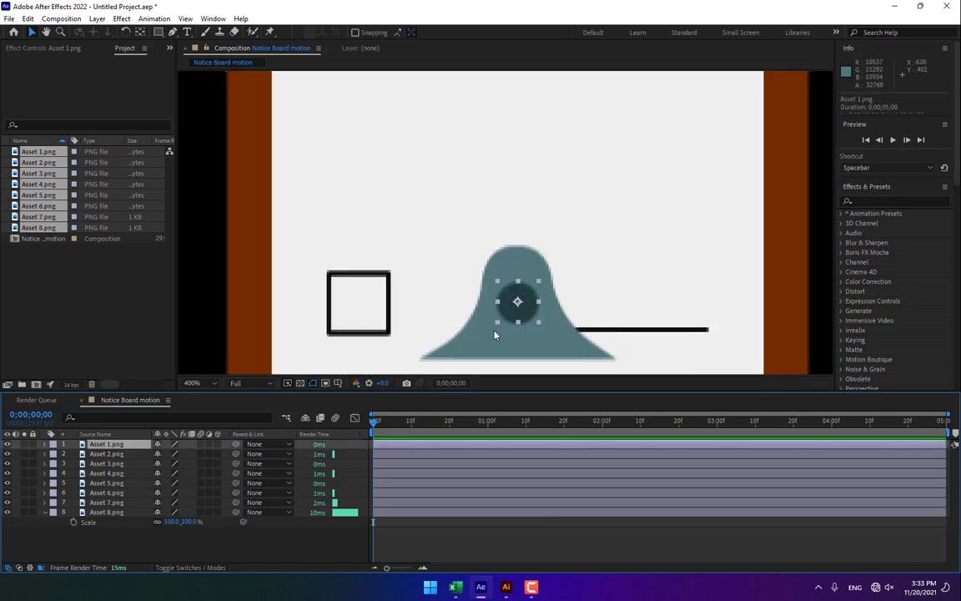
pyautogui.keyDown('shift'); pyautogui.click(494, 335); pyautogui.keyUp('shift')
pyautogui.press(',')
pyautogui.press(',')
pyautogui.press(',')
pyautogui.press(',')
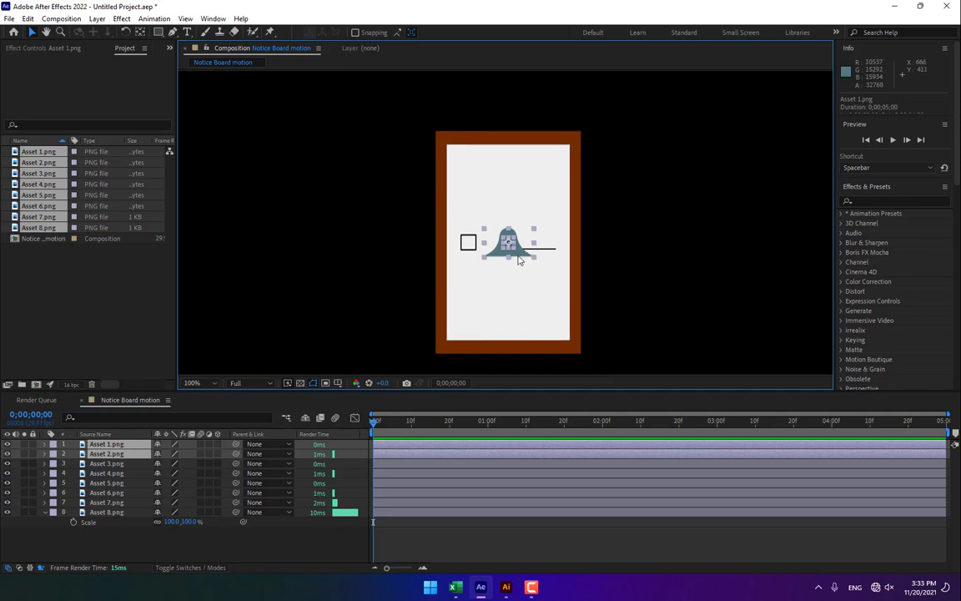
pyautogui.moveTo(517, 260); pyautogui.dragTo(512, 161)
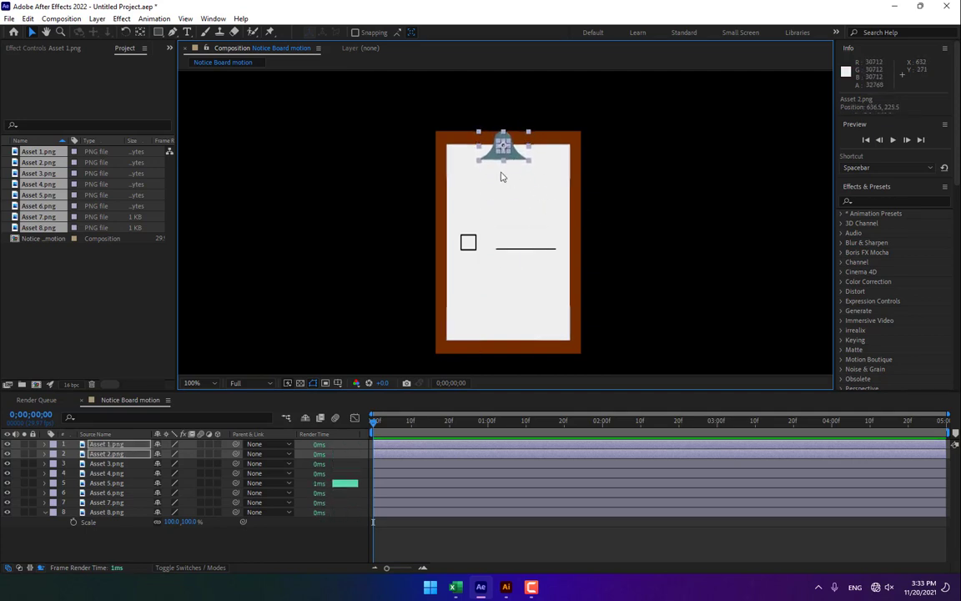
pyautogui.moveTo(514, 161); pyautogui.dragTo(524, 161)
pyautogui.click(639, 287)
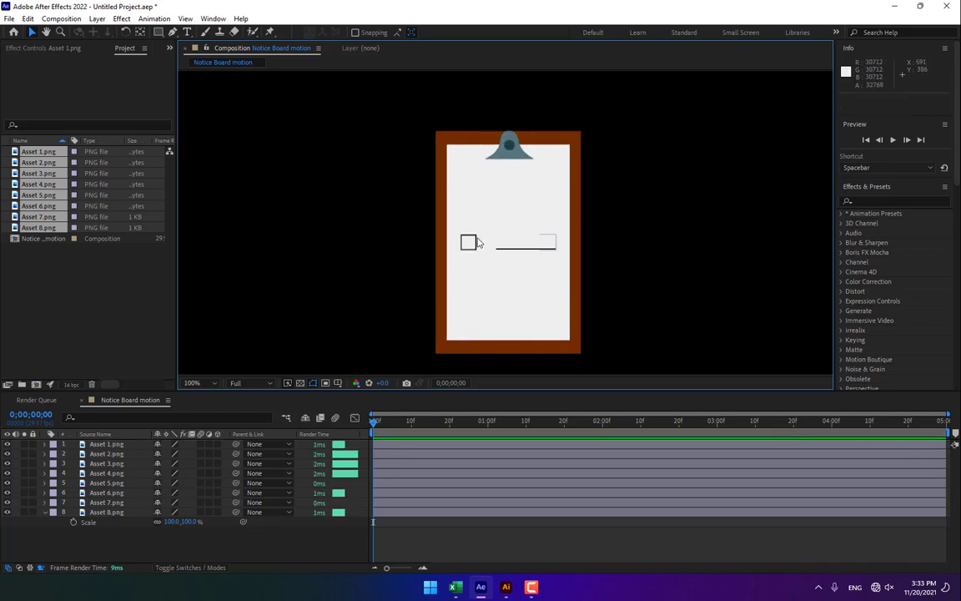
# Step: Spread the four stacked checkbox rows, Asset 3 to Asset 6, down the white sheet below the clip
pyautogui.moveTo(477, 242); pyautogui.dragTo(473, 180)
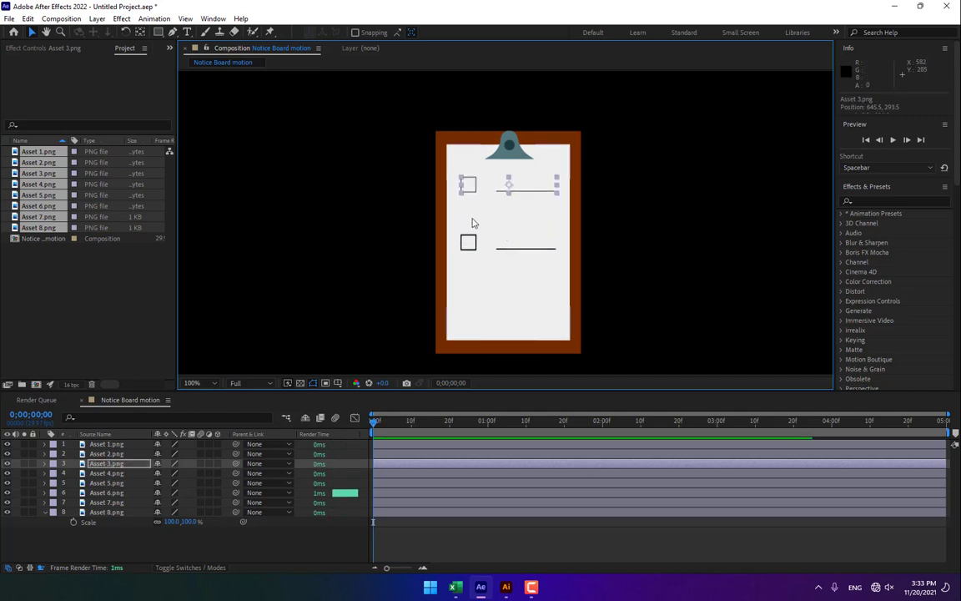
pyautogui.moveTo(468, 242); pyautogui.dragTo(472, 210)
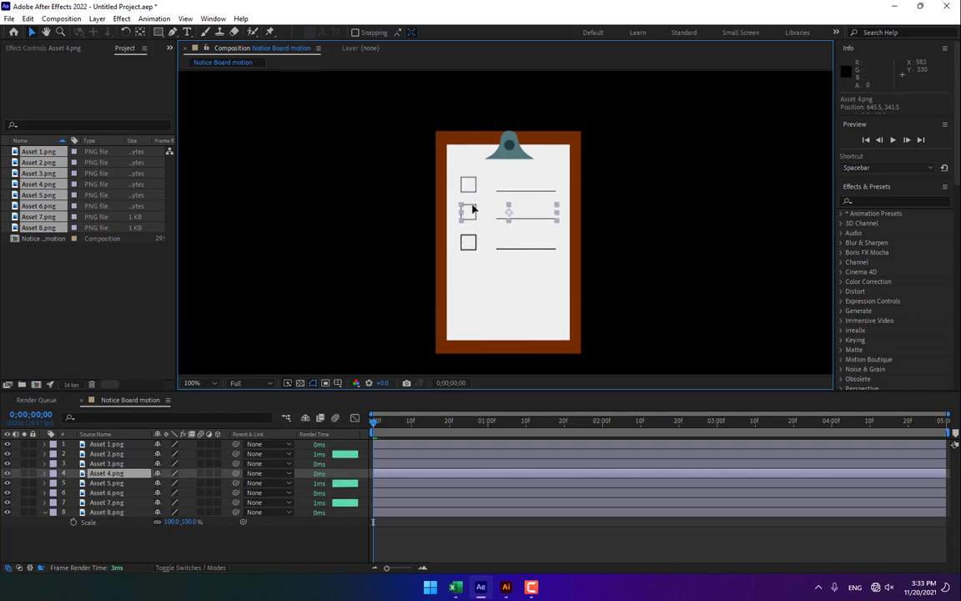
pyautogui.moveTo(473, 250); pyautogui.dragTo(475, 302)
pyautogui.moveTo(472, 245); pyautogui.dragTo(477, 269)
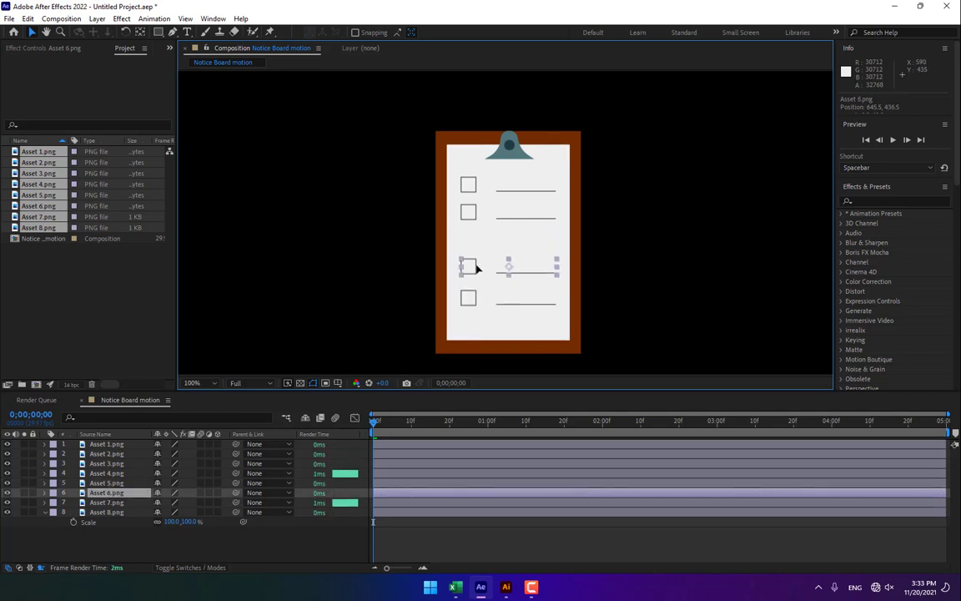
pyautogui.moveTo(468, 212); pyautogui.dragTo(473, 241)
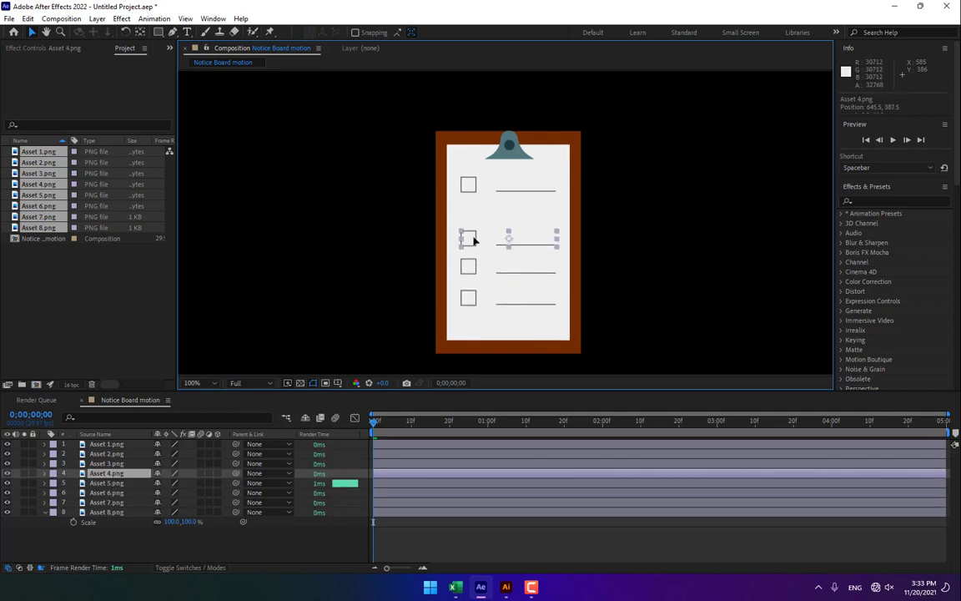
pyautogui.click(468, 185)
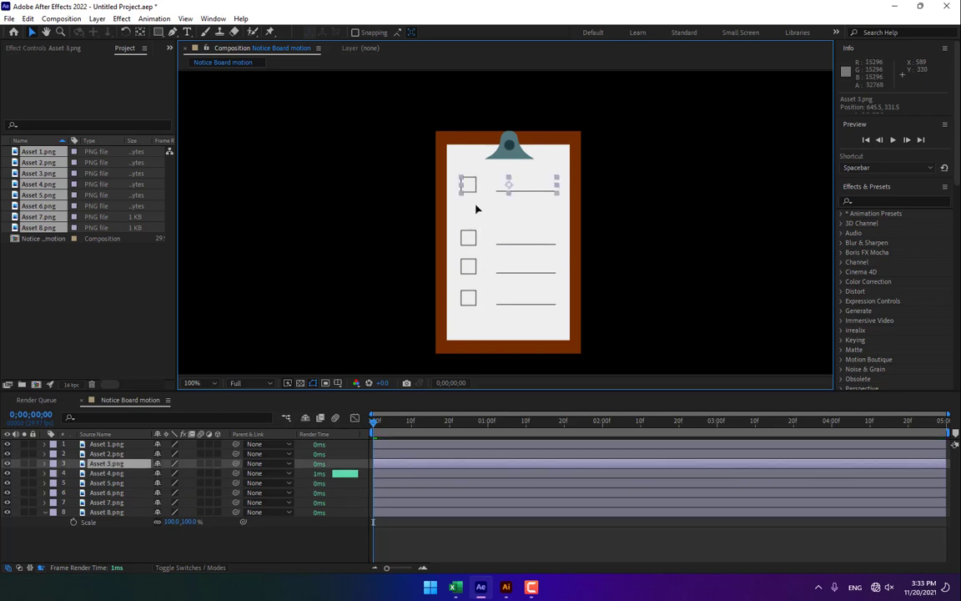
pyautogui.moveTo(468, 186); pyautogui.dragTo(468, 208)
pyautogui.click(677, 273)
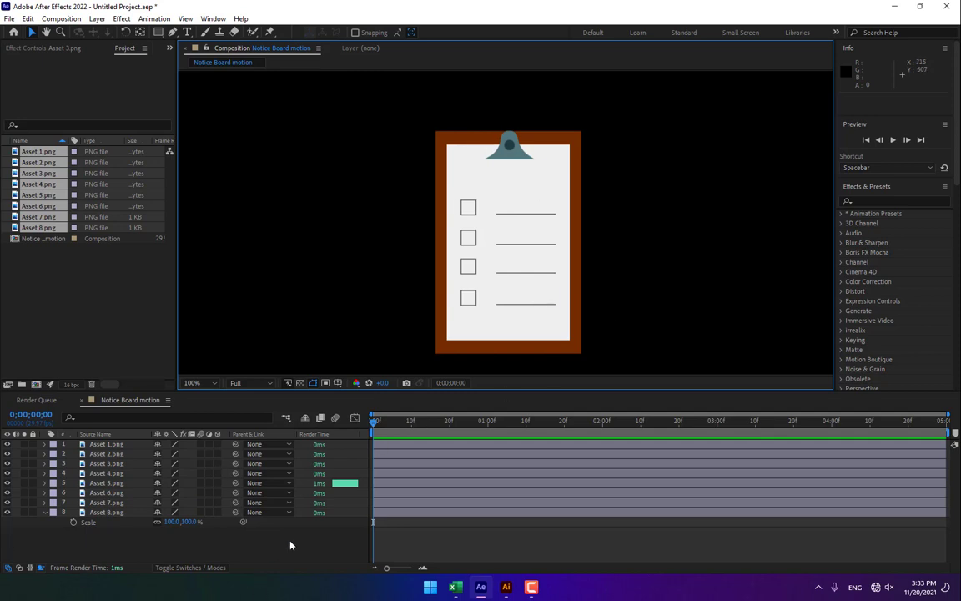
# Step: Identify the brown board, Asset 8, by toggling its visibility, and move its anchor point to the centre of its top edge
pyautogui.click(44, 512)
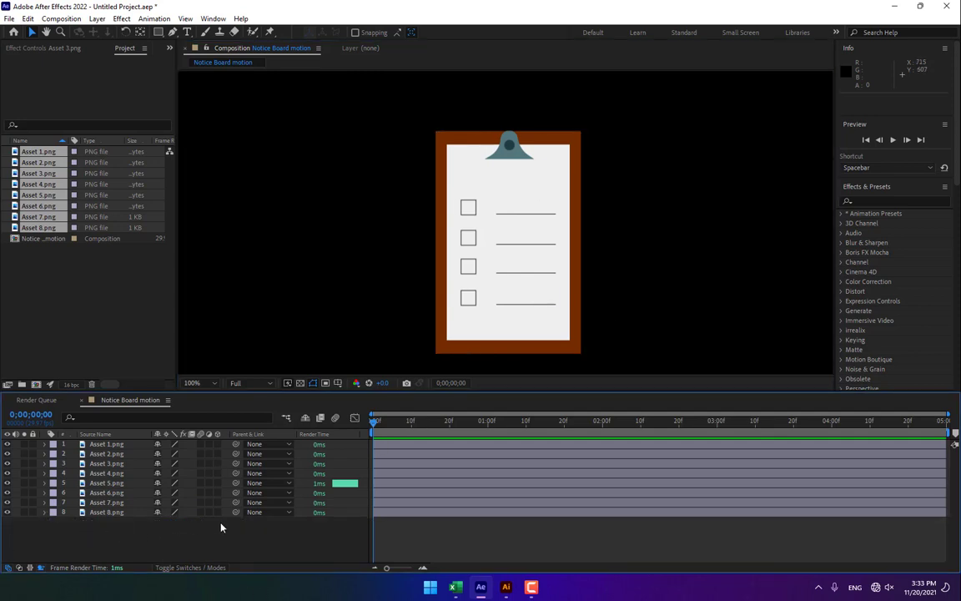
pyautogui.click(101, 512)
pyautogui.click(7, 512)
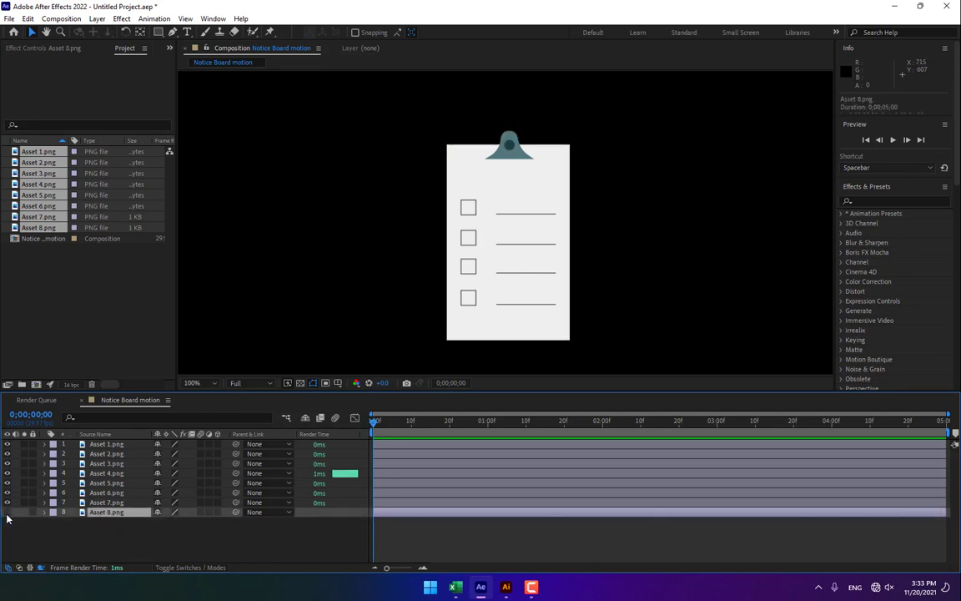
pyautogui.click(6, 512)
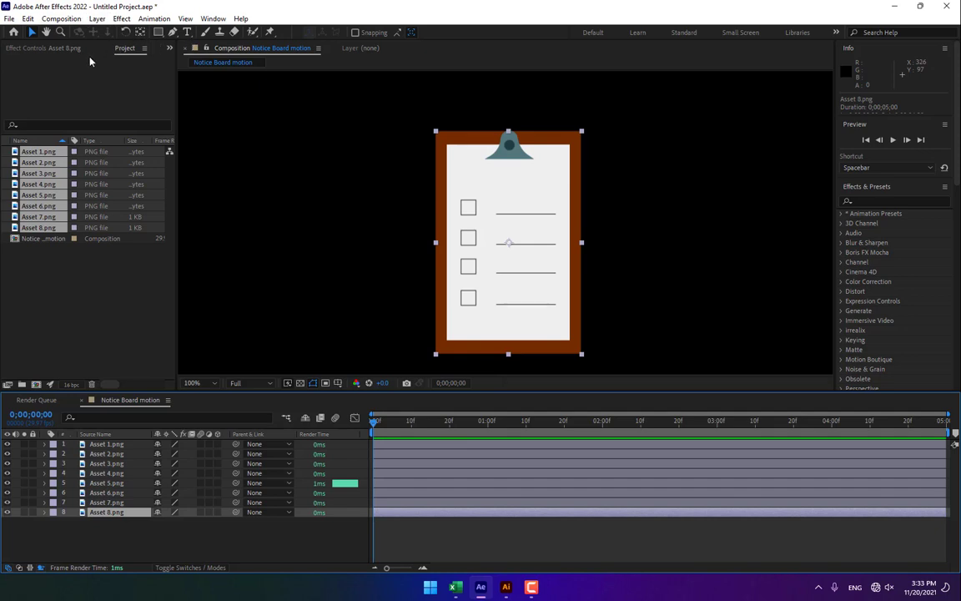
pyautogui.click(140, 32)
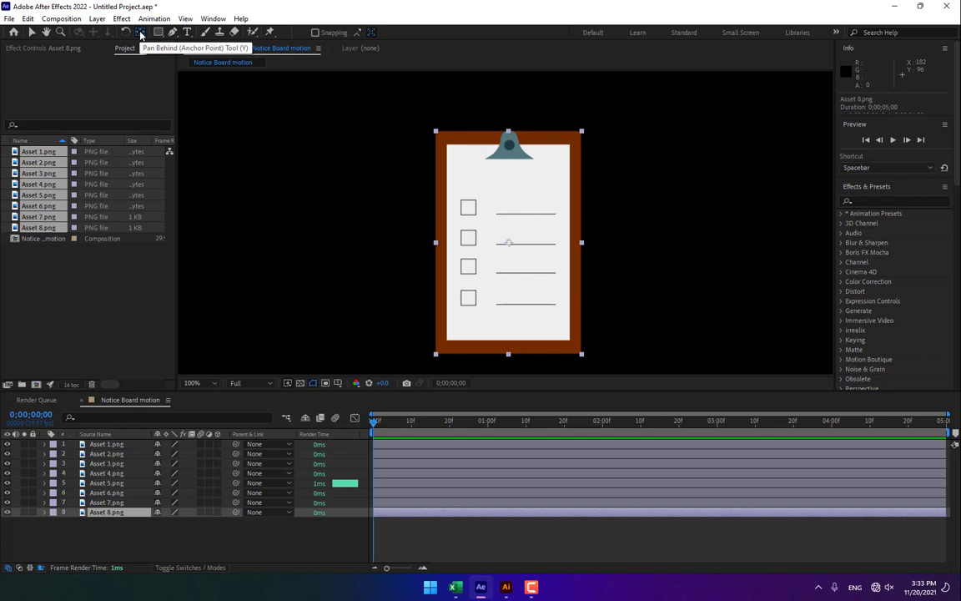
pyautogui.moveTo(508, 242); pyautogui.dragTo(508, 131)
# Step: Unlink the proportions of Asset 8's scale and keyframe it at 100, 0% at 0;00;01;00
pyautogui.click(119, 514)
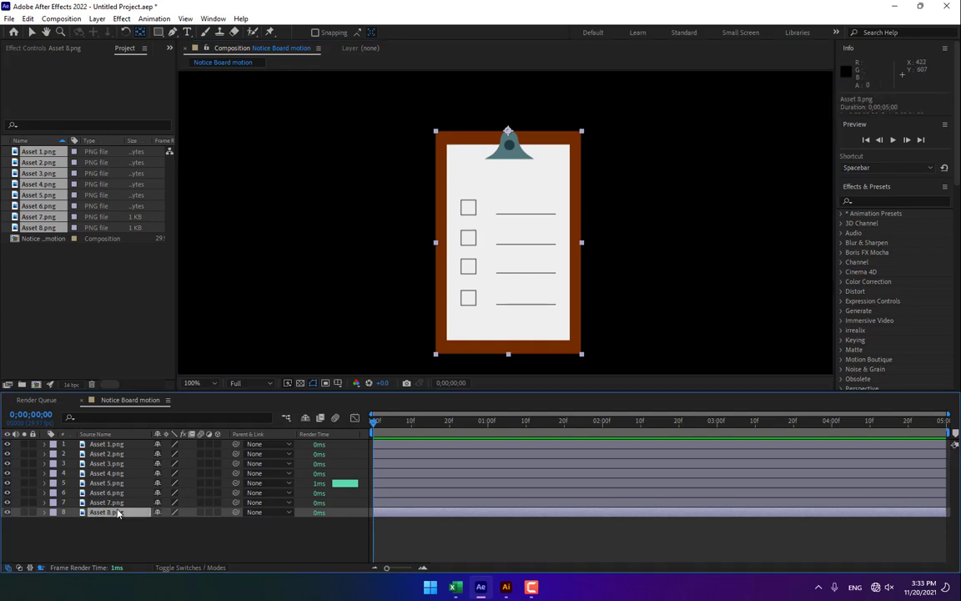
pyautogui.press('s')
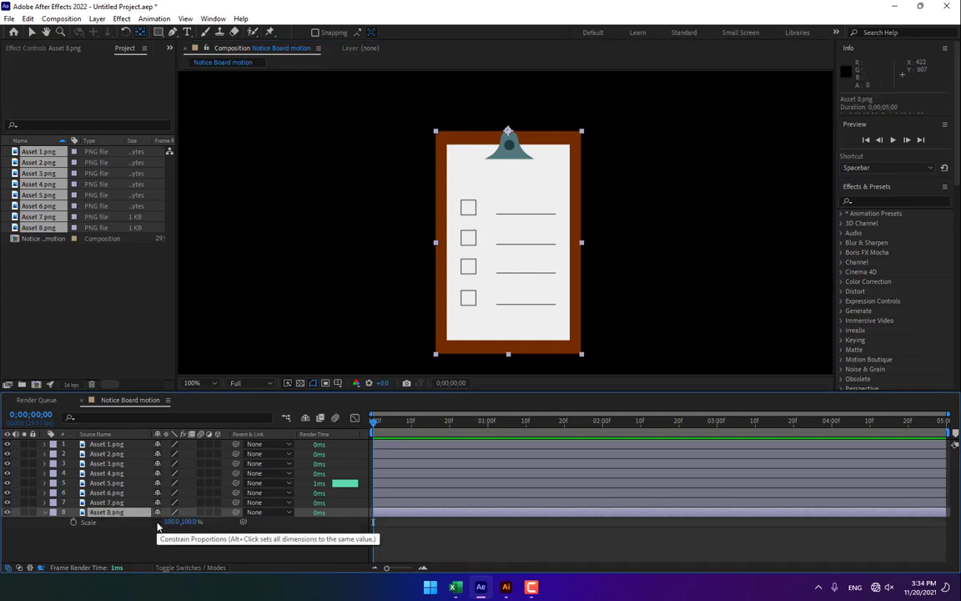
pyautogui.moveTo(170, 523); pyautogui.dragTo(176, 531)
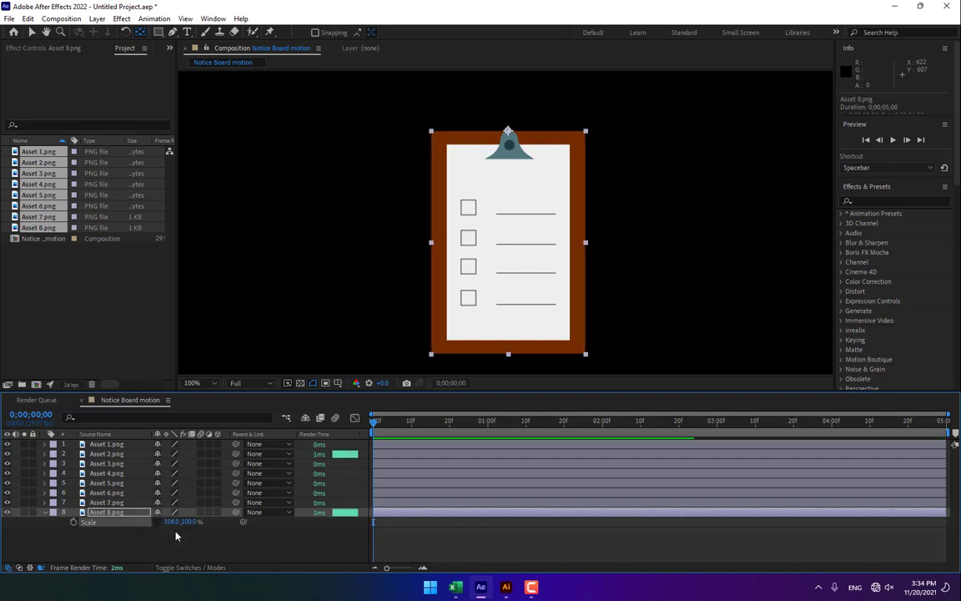
pyautogui.hotkey('ctrl', 'z')
pyautogui.click(189, 522)
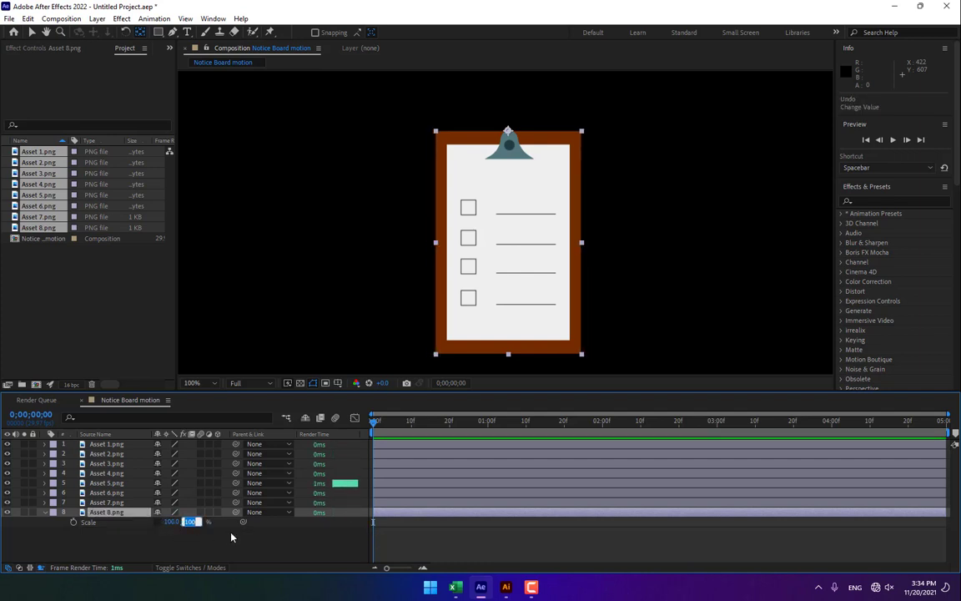
pyautogui.write('0')
pyautogui.press('Return')
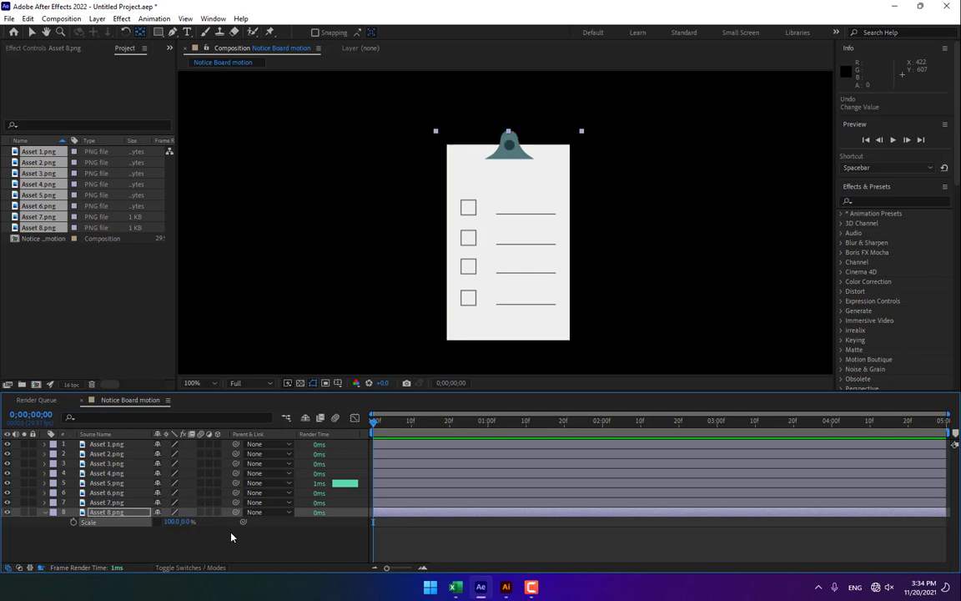
pyautogui.moveTo(188, 523); pyautogui.dragTo(202, 523)
pyautogui.hotkey('ctrl', 'z')
pyautogui.click(489, 423)
# Step: Keyframe Asset 8's vertical scale at 100% five frames after the first keyframe, at 0;00;01;05
pyautogui.press('pagedown')
pyautogui.press('pagedown')
pyautogui.press('pagedown')
pyautogui.press('pagedown')
pyautogui.press('pagedown')
pyautogui.click(191, 521)
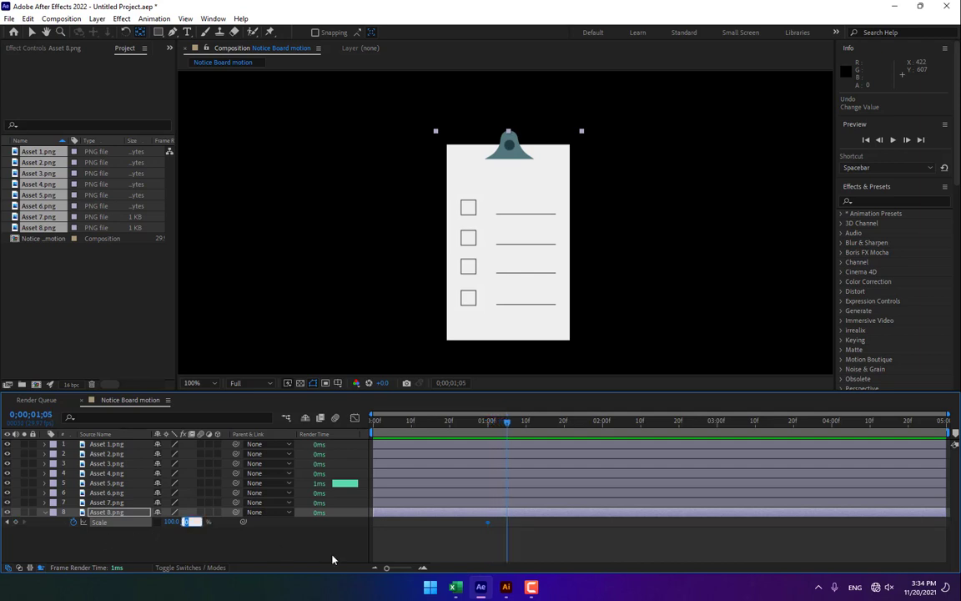
pyautogui.write('100')
pyautogui.press('Return')
# Step: Add a rebound keyframe three frames further on, at 0;00;01;08, with Asset 8's vertical scale at 95%
pyautogui.press('pagedown')
pyautogui.press('pagedown')
pyautogui.press('pagedown')
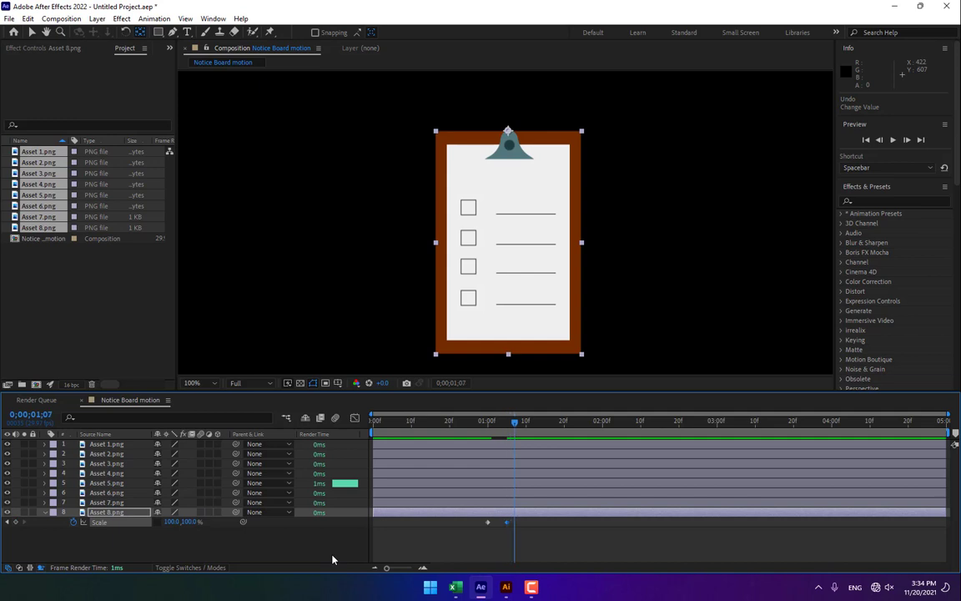
pyautogui.click(190, 521)
pyautogui.write('95')
pyautogui.press('Return')
# Step: Settle the board's bounce by keyframing Asset 8's vertical scale at 100% at 0;00;01;11
pyautogui.press('pagedown')
pyautogui.press('pagedown')
pyautogui.press('pagedown')
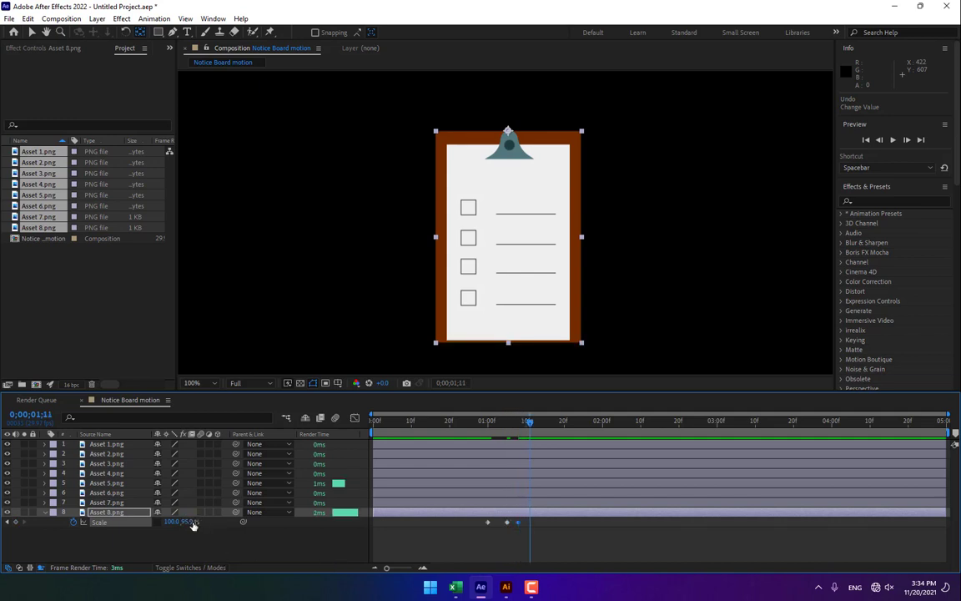
pyautogui.click(192, 521)
pyautogui.write('100')
pyautogui.press('Return')
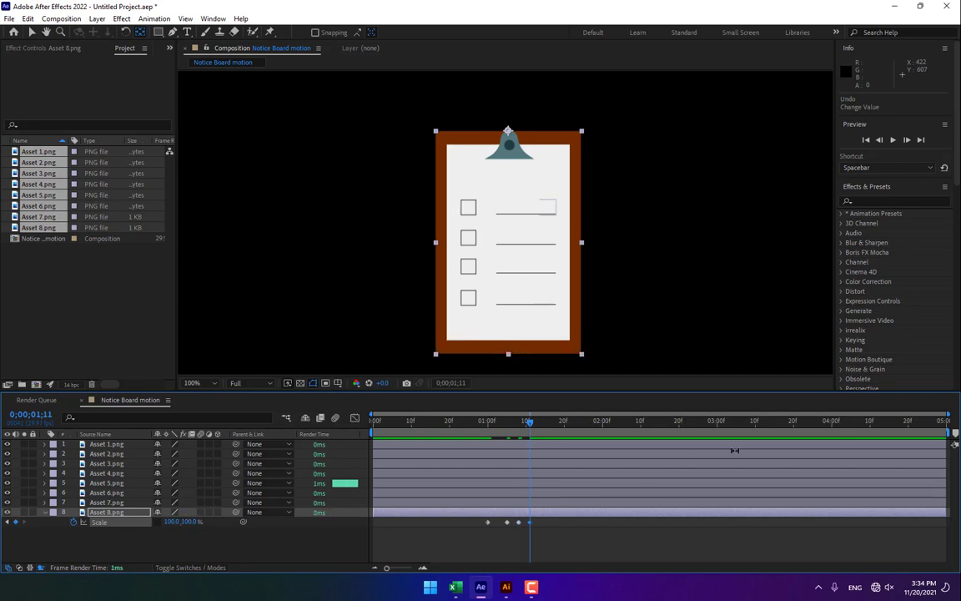
# Step: Shorten the work area to end at 0;00;01;27 and preview the board's bounce in isolation, finishing with solo off at 0;00;01;11
pyautogui.moveTo(949, 429); pyautogui.dragTo(597, 468)
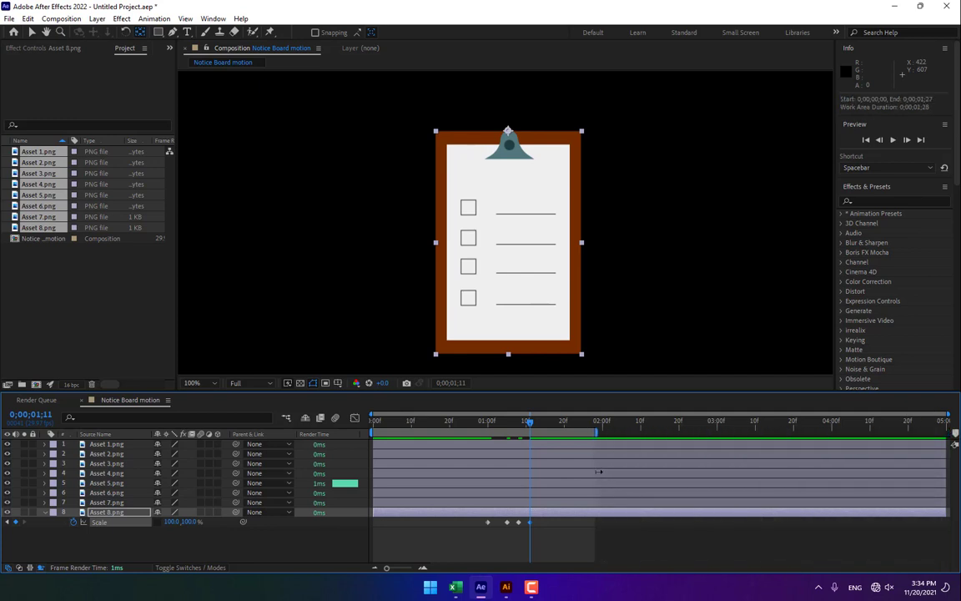
pyautogui.press('space')
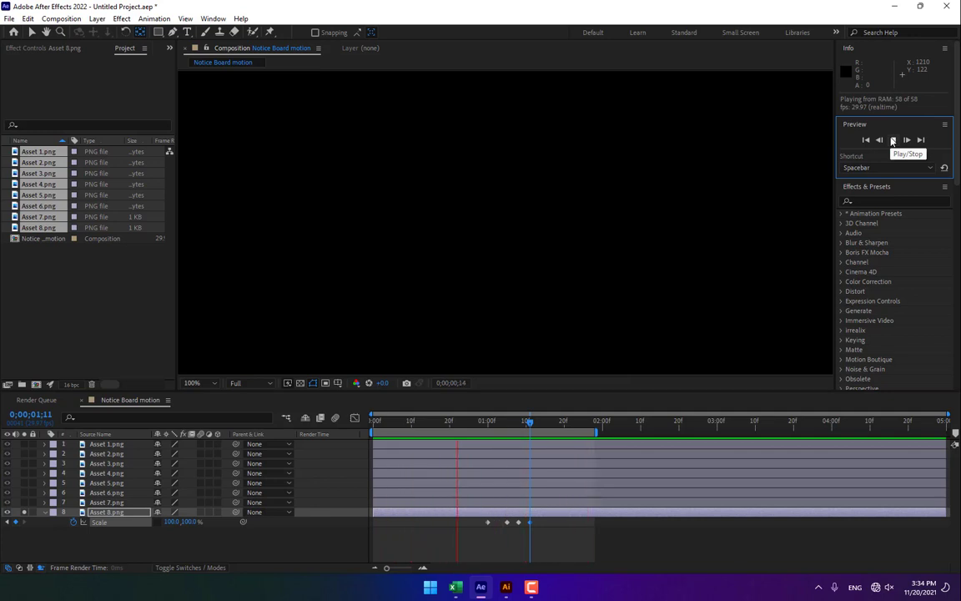
pyautogui.click(892, 140)
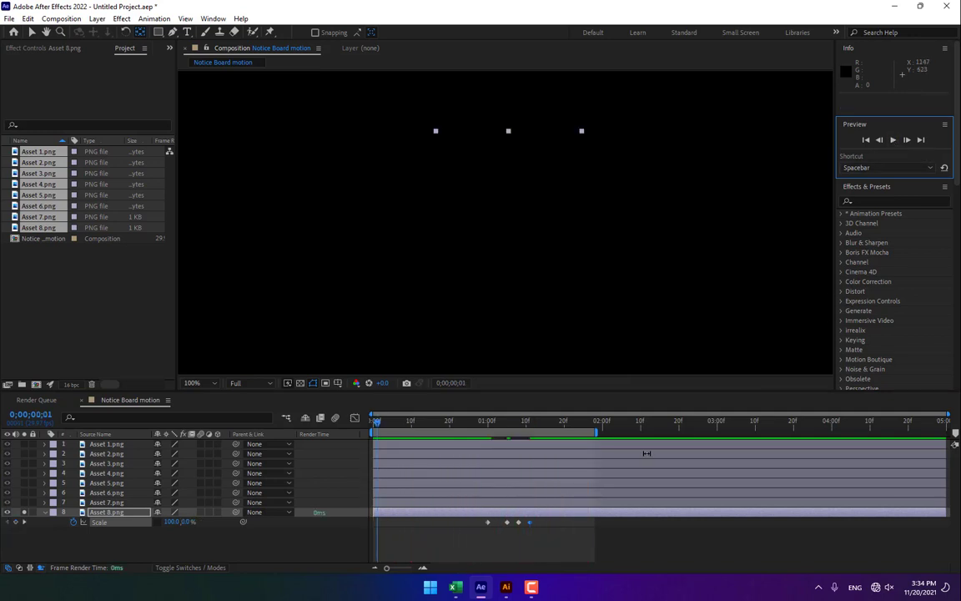
pyautogui.moveTo(508, 422); pyautogui.dragTo(527, 420)
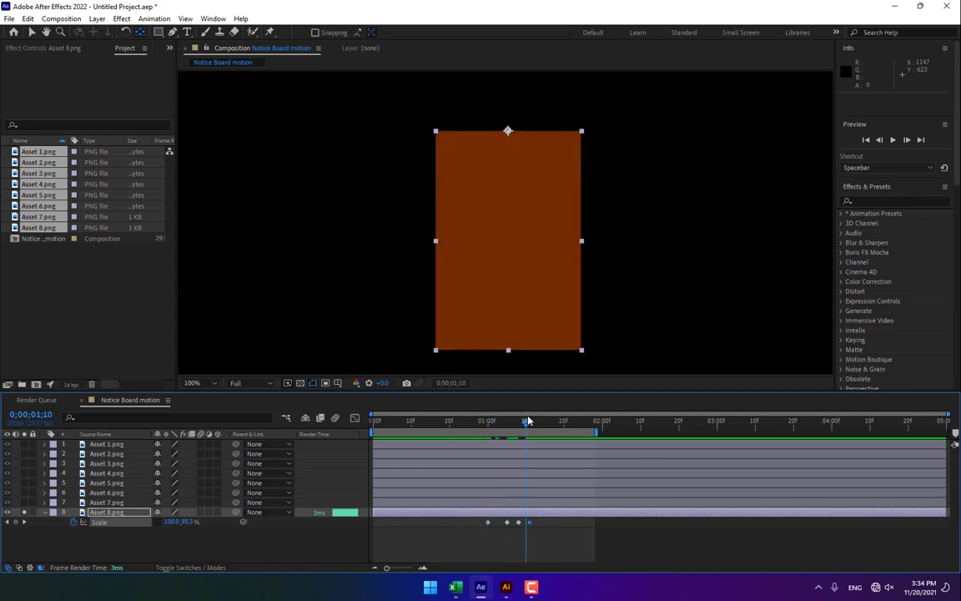
pyautogui.click(23, 513)
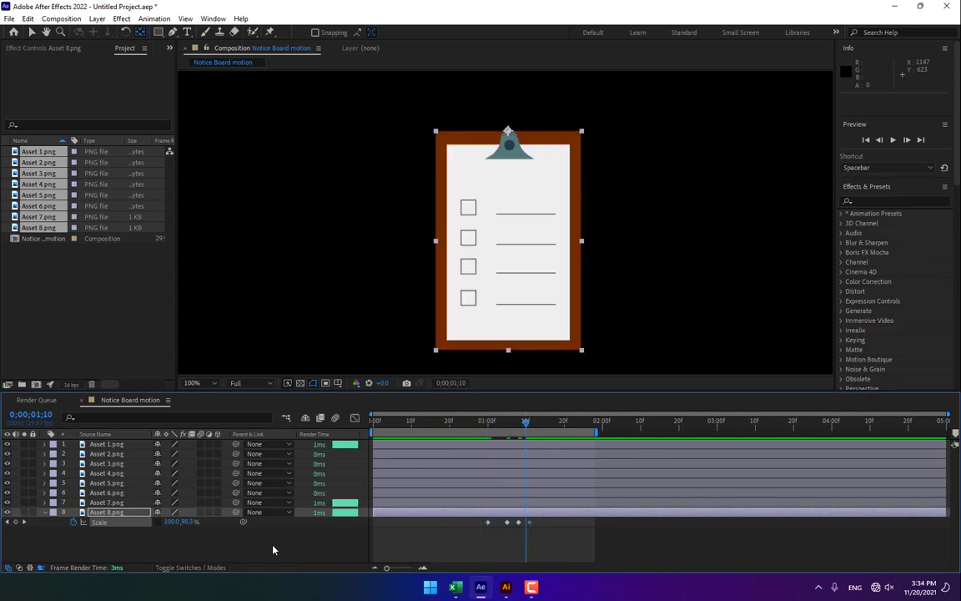
pyautogui.moveTo(528, 427); pyautogui.dragTo(531, 426)
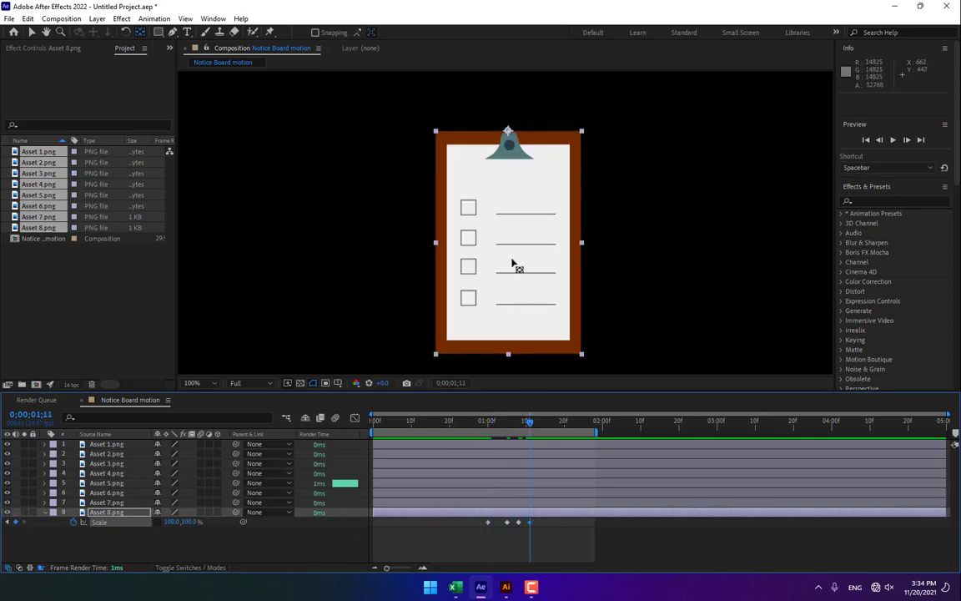
# Step: Find the CC Page Turn effect and apply it to Asset 7, the white paper layer
pyautogui.click(102, 503)
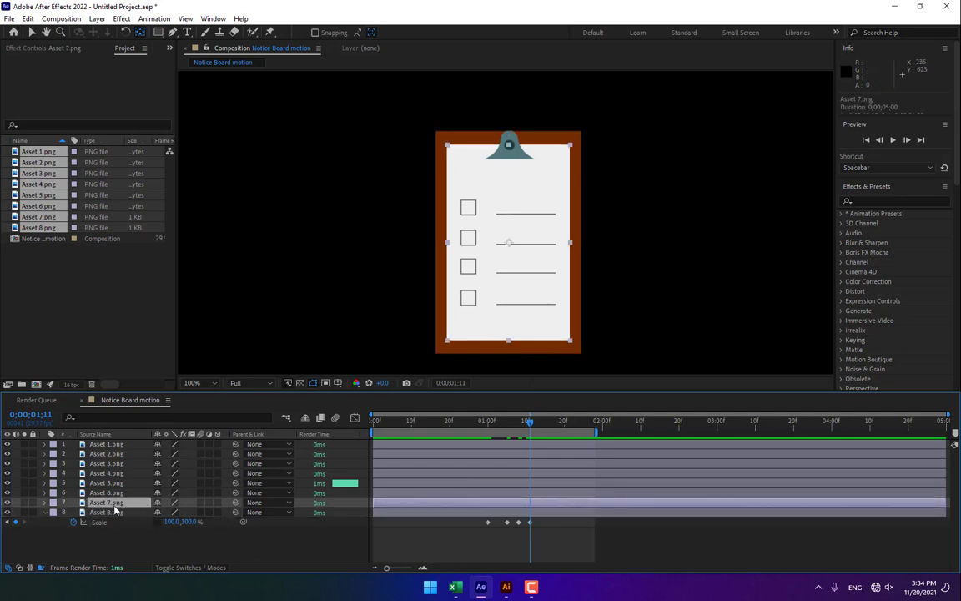
pyautogui.click(890, 201)
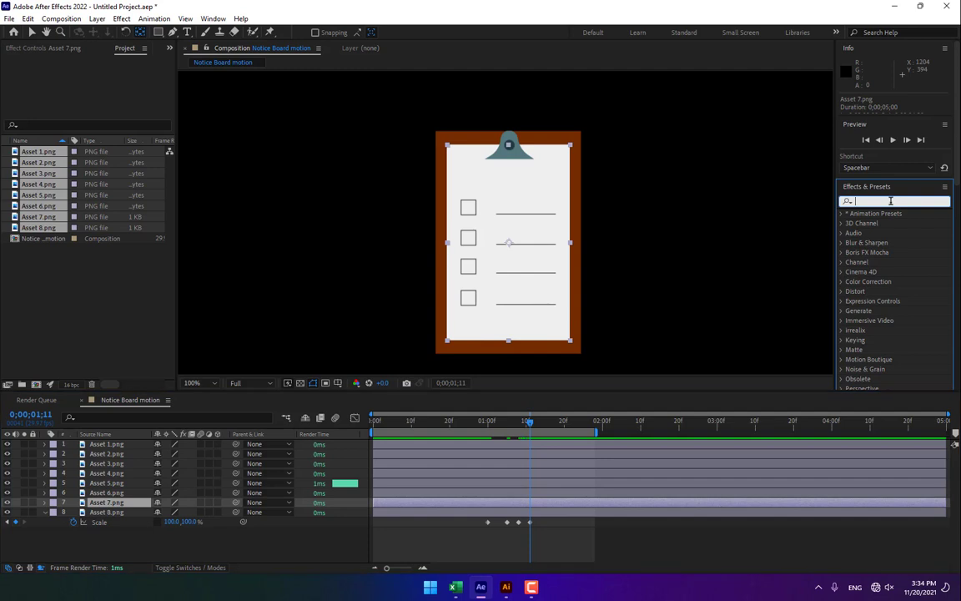
pyautogui.write('cc page')
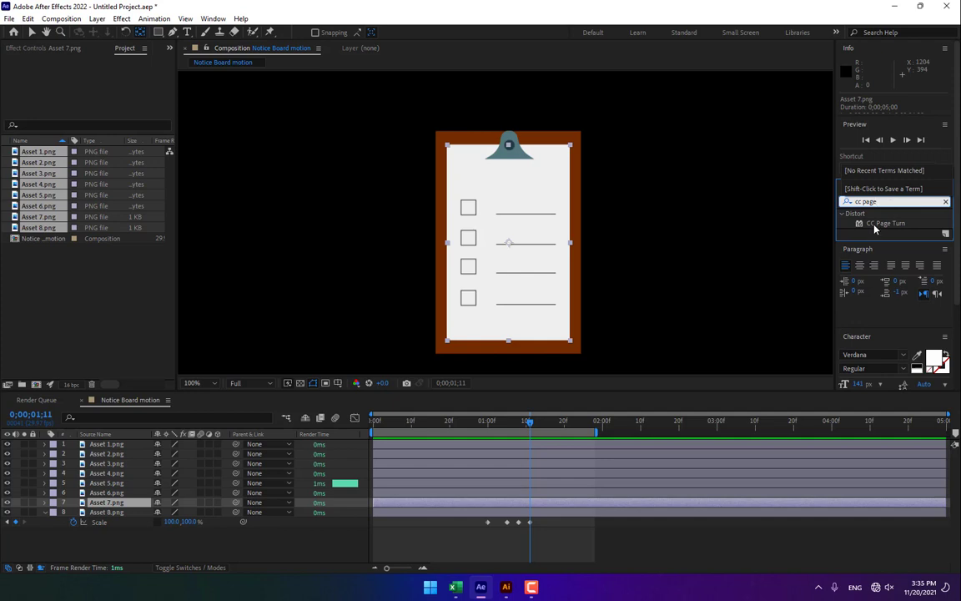
pyautogui.moveTo(885, 223); pyautogui.dragTo(119, 506)
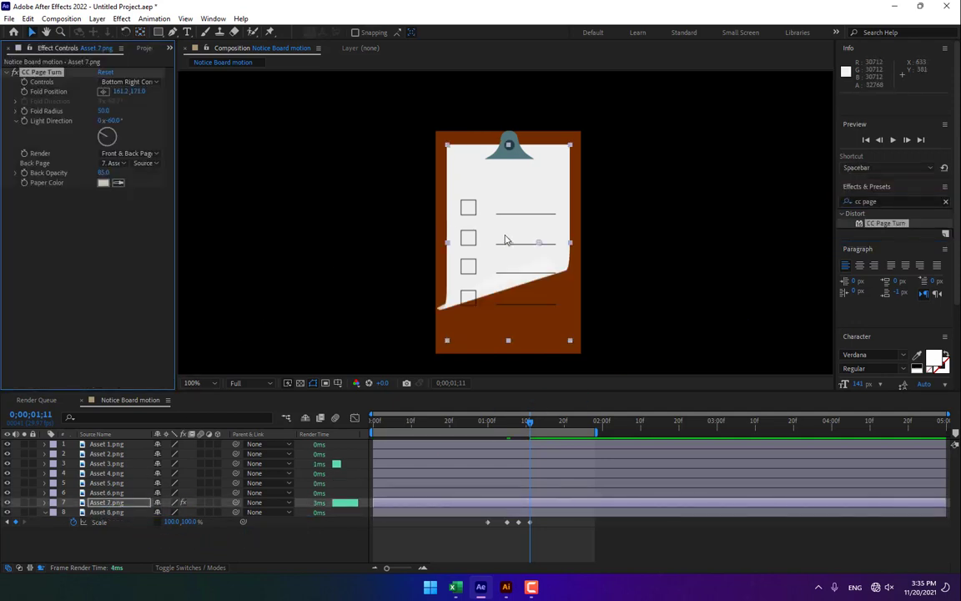
# Step: Try folding the paper back to about -212.7, -19.0 with CC Page Turn rendering only the Back Page
pyautogui.press(',')
pyautogui.moveTo(519, 238); pyautogui.dragTo(415, 177)
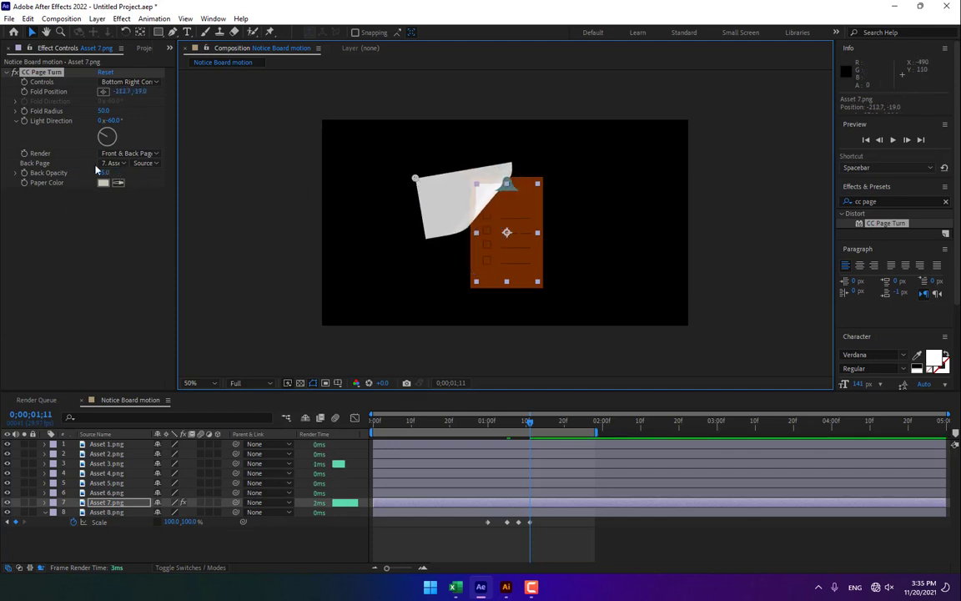
pyautogui.click(115, 153)
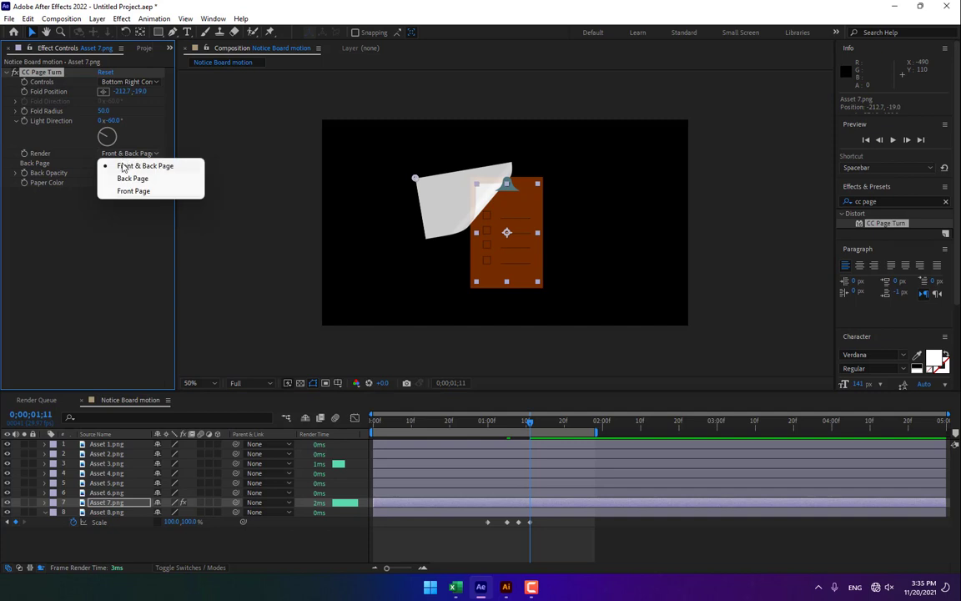
pyautogui.click(133, 179)
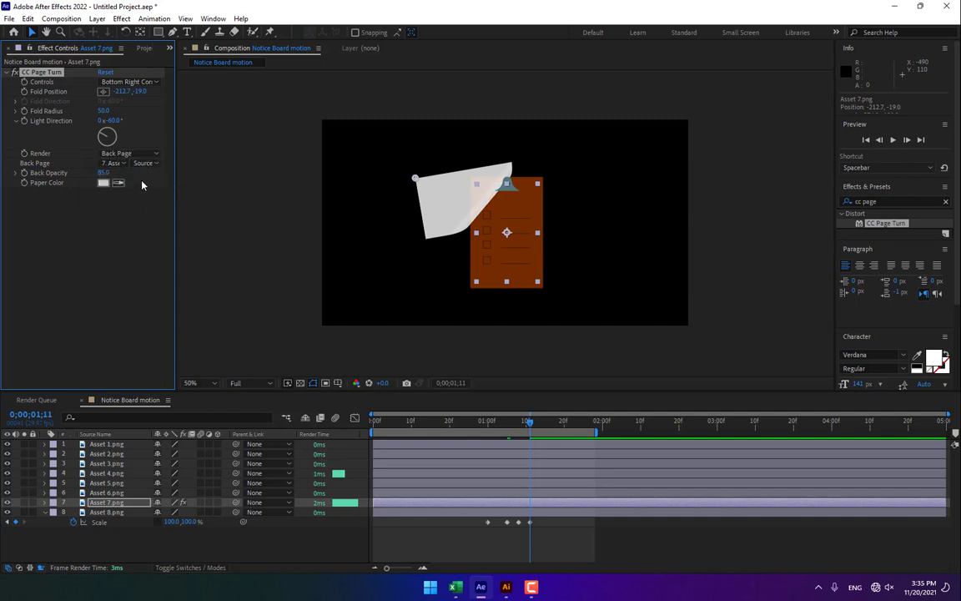
pyautogui.click(121, 152)
pyautogui.click(114, 178)
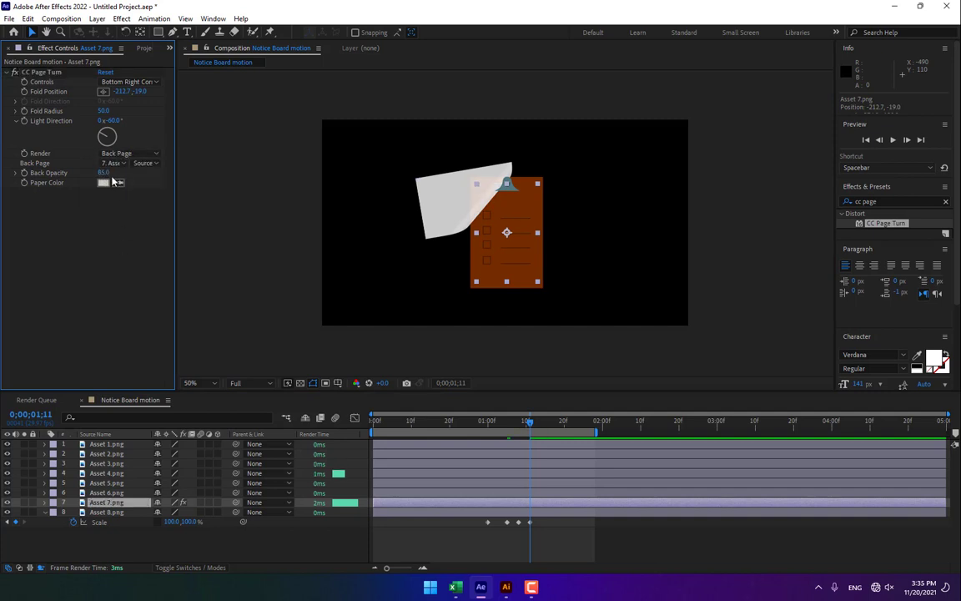
# Step: Raise CC Page Turn's Back Opacity to 100 and change its Paper Color to a neutral mid grey
pyautogui.moveTo(103, 172); pyautogui.dragTo(169, 169)
pyautogui.click(105, 183)
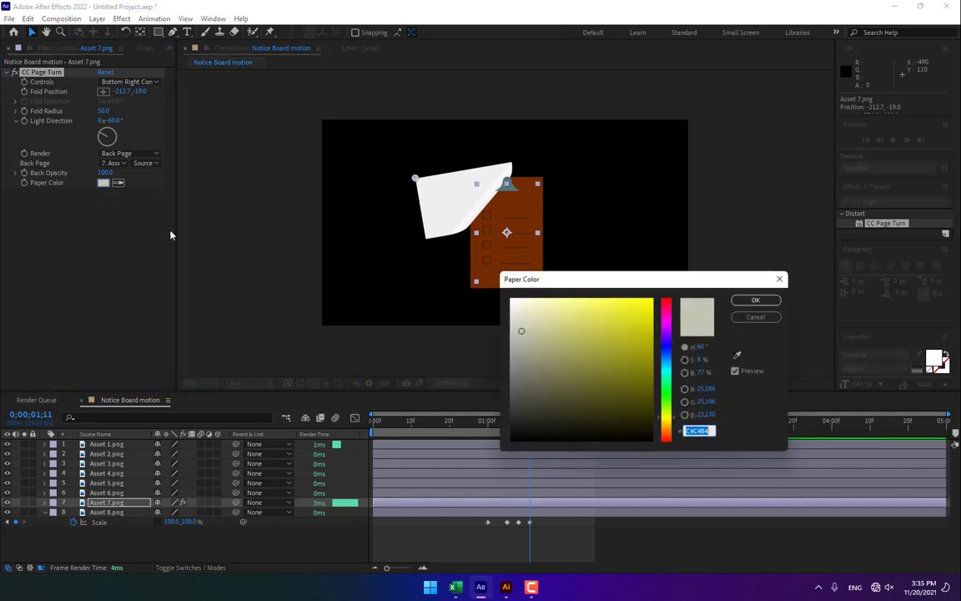
pyautogui.click(509, 368)
pyautogui.click(760, 318)
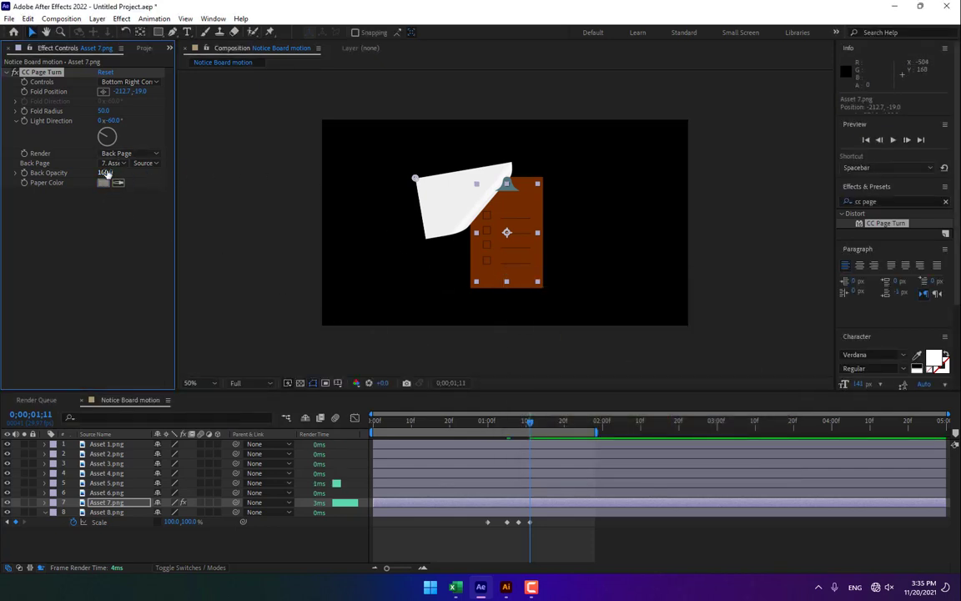
pyautogui.moveTo(106, 174); pyautogui.dragTo(173, 166)
# Step: Set CC Page Turn's Render to Front & Back Page and test the paper's fold, leaving it at about -170.7, -25.0
pyautogui.moveTo(415, 180); pyautogui.dragTo(467, 237)
pyautogui.moveTo(500, 260); pyautogui.dragTo(437, 220)
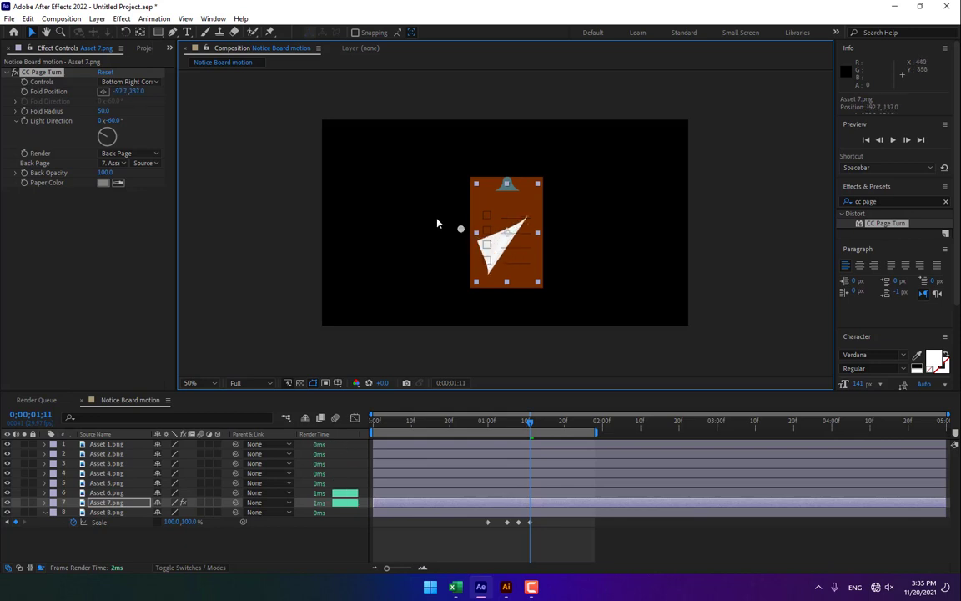
pyautogui.click(154, 155)
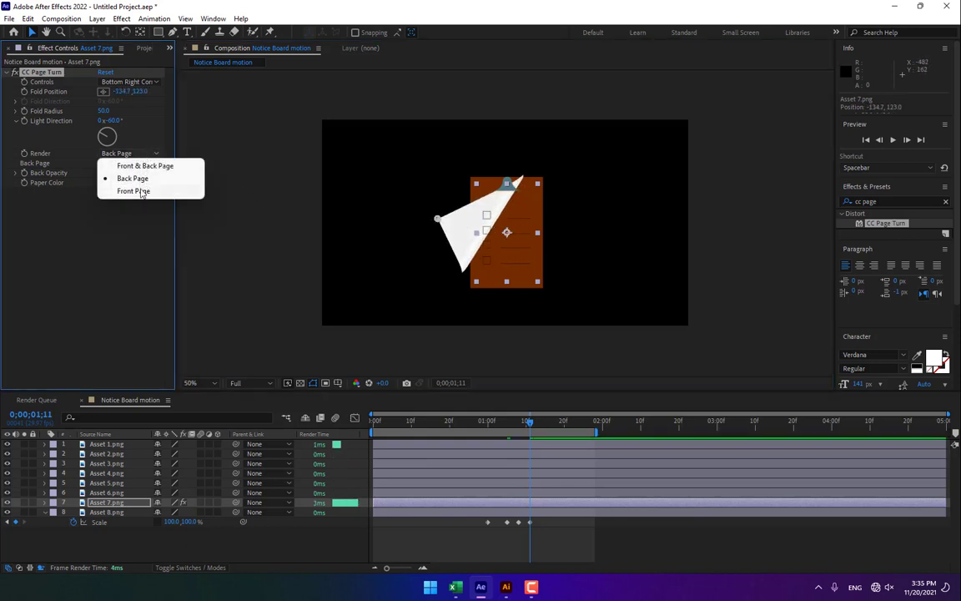
pyautogui.click(134, 191)
pyautogui.click(143, 155)
pyautogui.click(142, 165)
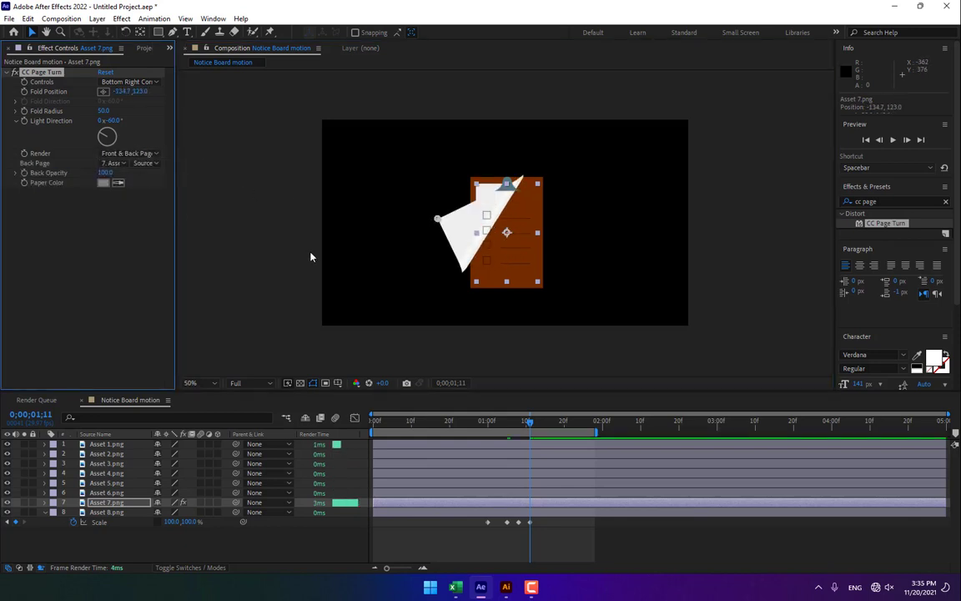
pyautogui.moveTo(437, 222); pyautogui.dragTo(427, 177)
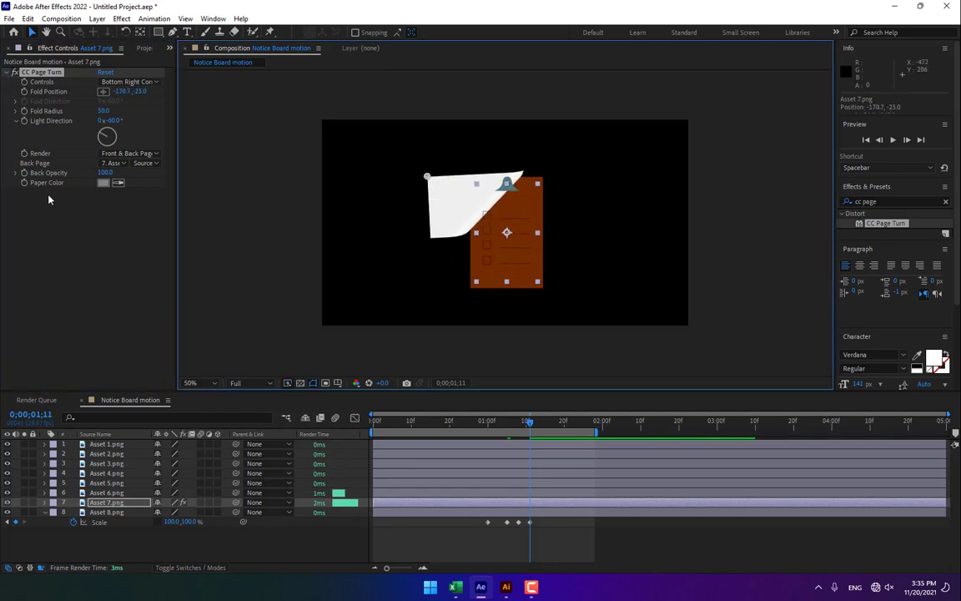
# Step: Darken CC Page Turn's Paper Color to a deeper neutral grey and set Back Page to None
pyautogui.click(103, 184)
pyautogui.moveTo(511, 369); pyautogui.dragTo(512, 387)
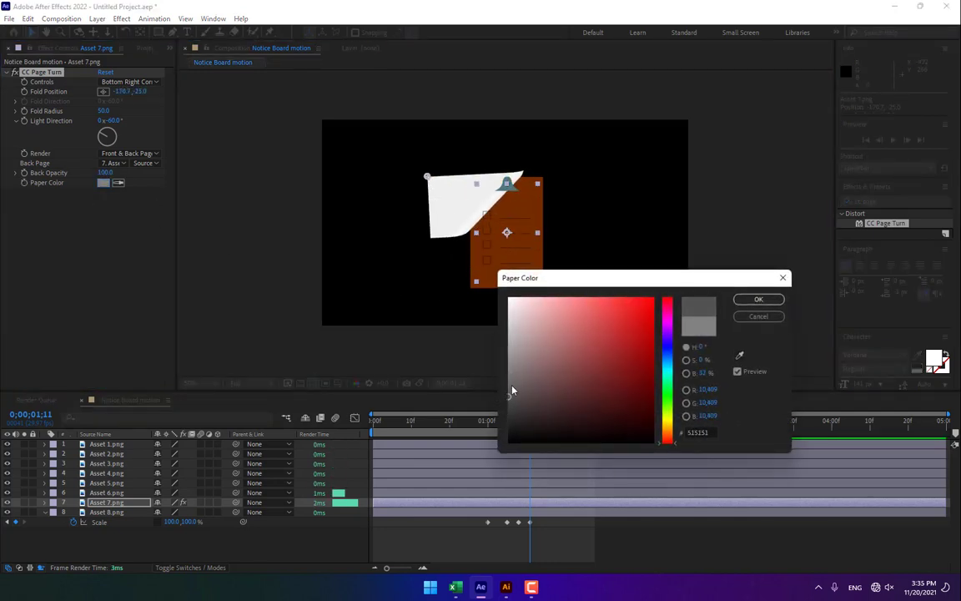
pyautogui.click(758, 298)
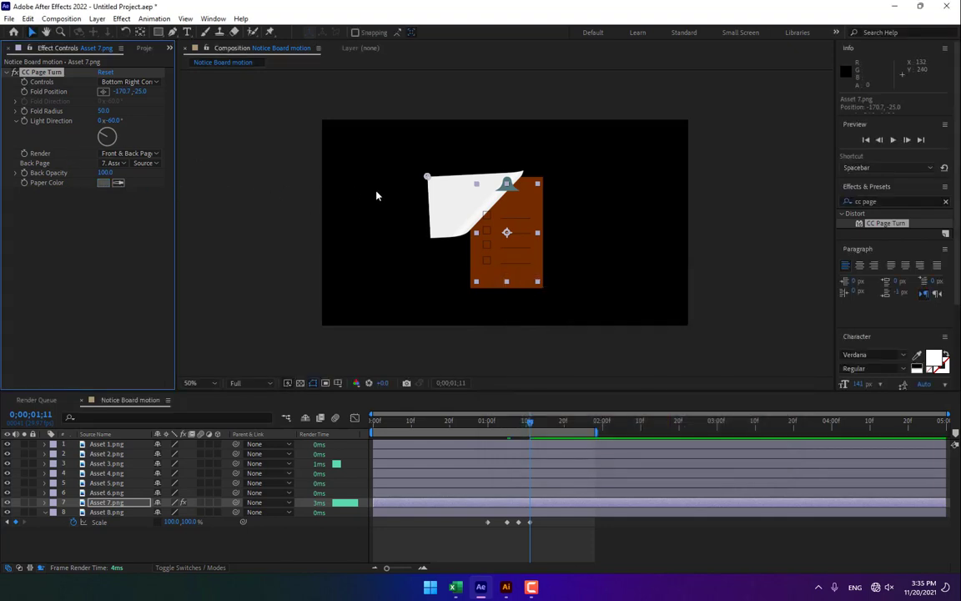
pyautogui.click(112, 163)
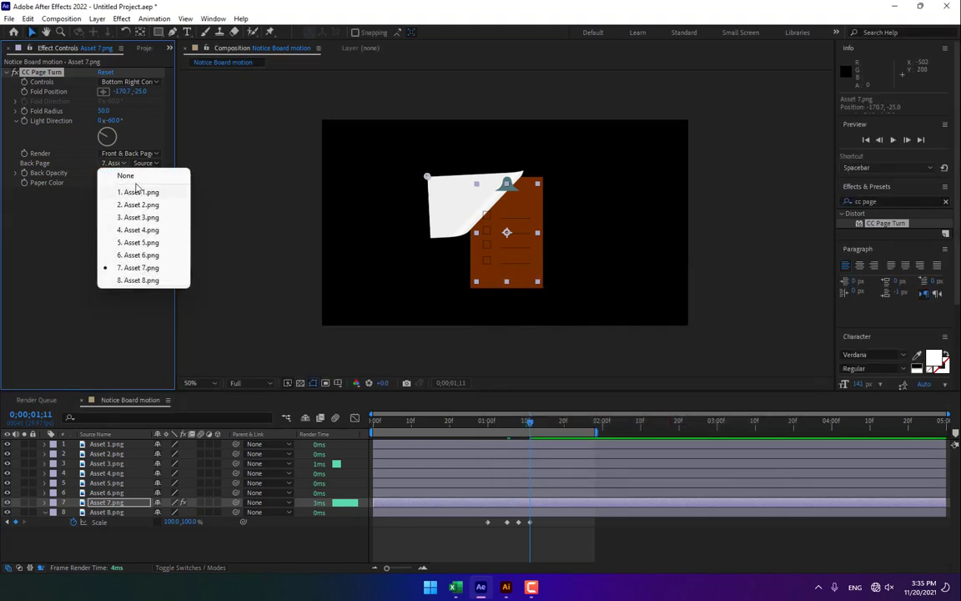
pyautogui.click(125, 176)
# Step: Fold the paper completely out of view at about -964.7, -75.0 and keyframe Fold Position at 0;00;01;11
pyautogui.moveTo(428, 176); pyautogui.dragTo(541, 284)
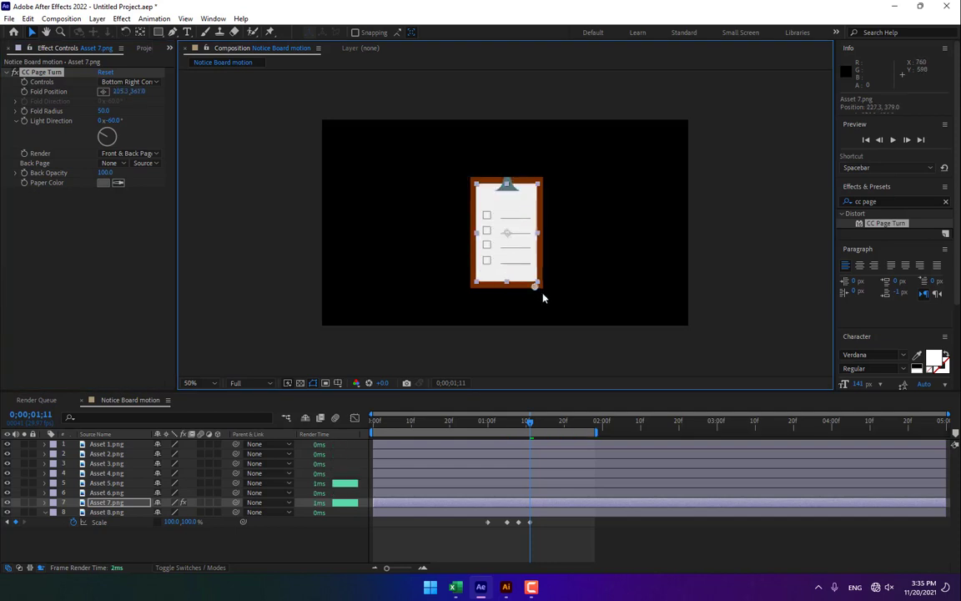
pyautogui.moveTo(478, 227); pyautogui.dragTo(199, 161)
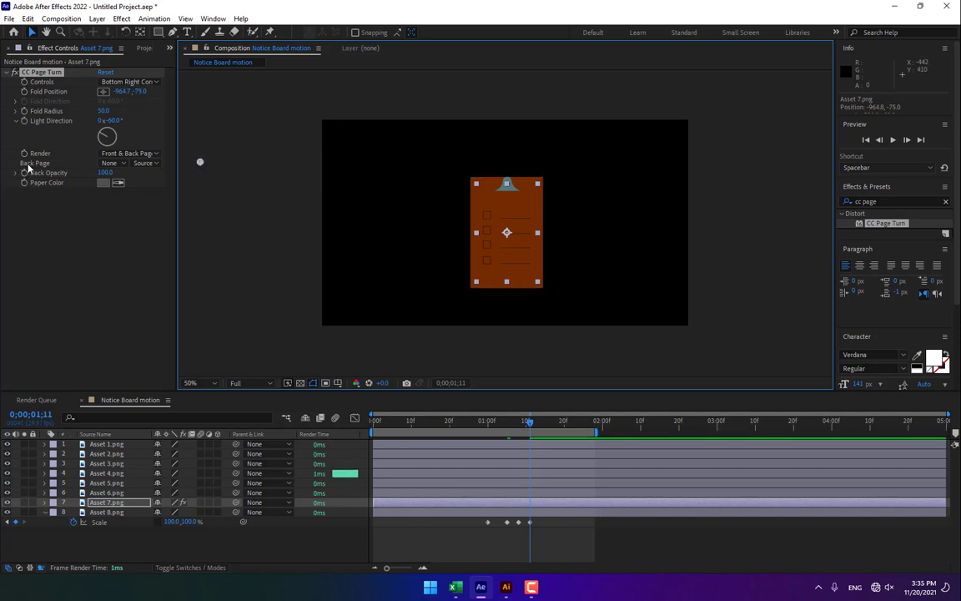
pyautogui.click(25, 92)
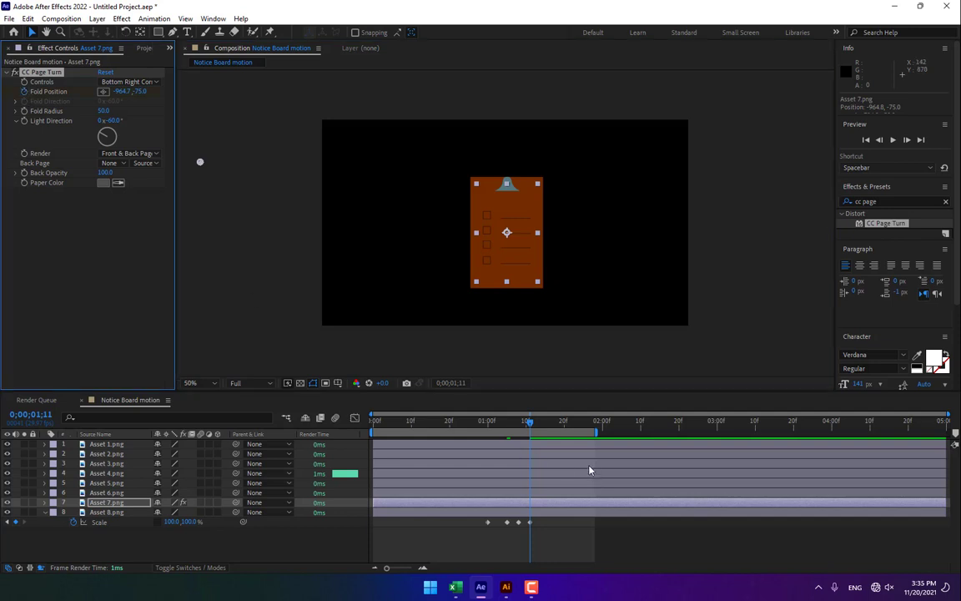
# Step: Keyframe the paper fully unfolded at 0;00;01;16, with Fold Position at about 213.3, 335.0
pyautogui.click(537, 424)
pyautogui.press('pagedown')
pyautogui.moveTo(200, 164); pyautogui.dragTo(539, 281)
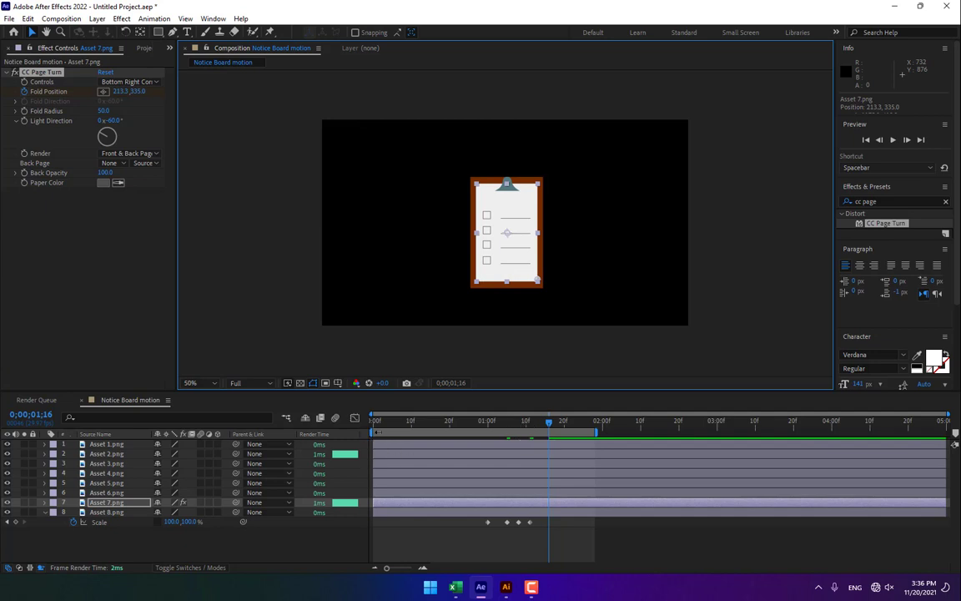
# Step: Shift the work area to span 0;00;00;22 to 0;00;02;01 and preview the page turn
pyautogui.moveTo(376, 433); pyautogui.dragTo(510, 432)
pyautogui.click(893, 139)
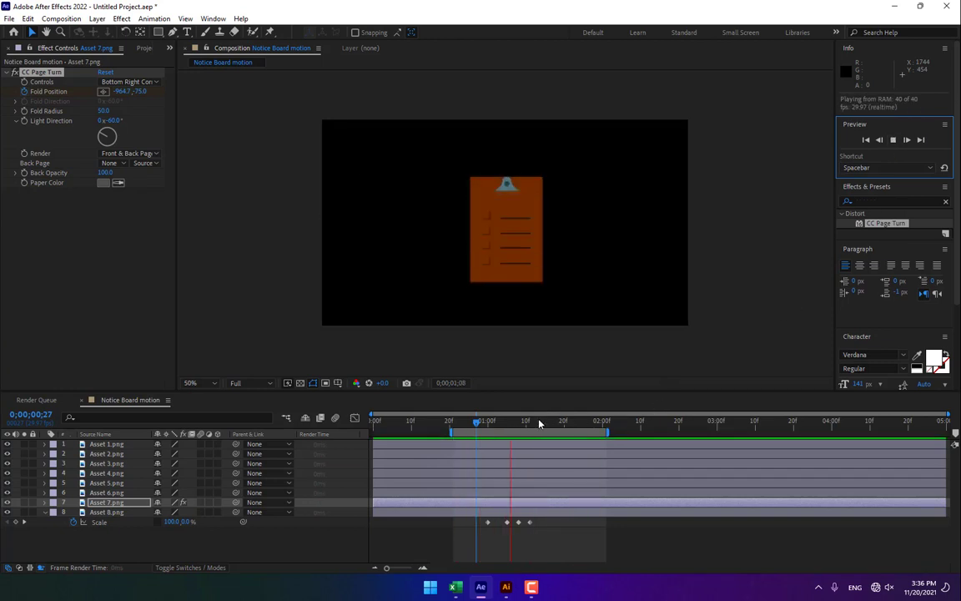
pyautogui.moveTo(504, 432); pyautogui.dragTo(508, 431)
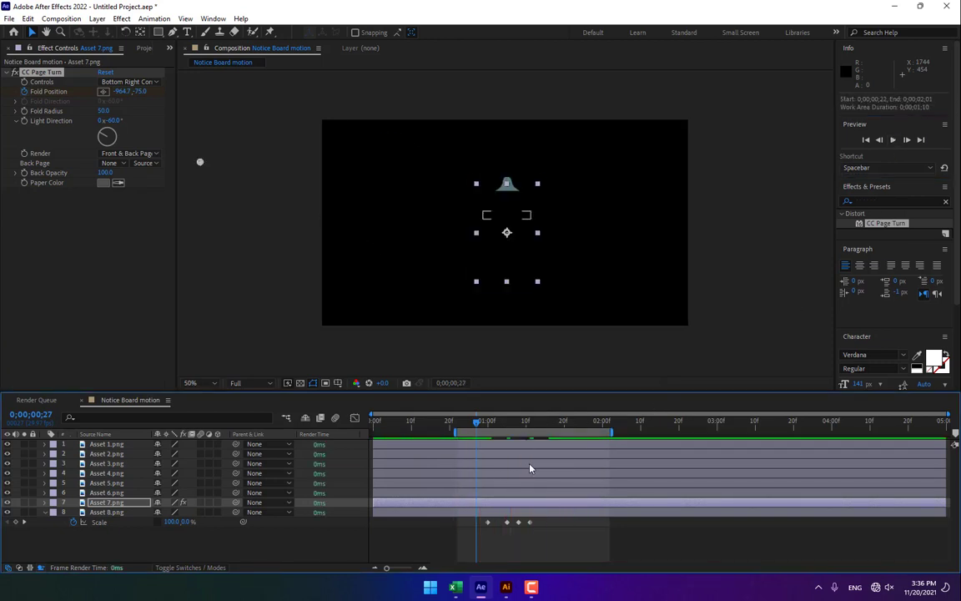
# Step: Reveal Asset 7's keyframes and slow the page turn by moving its last Fold Position keyframe to about 0;00;01;25
pyautogui.press('u')
pyautogui.moveTo(563, 521); pyautogui.dragTo(527, 526)
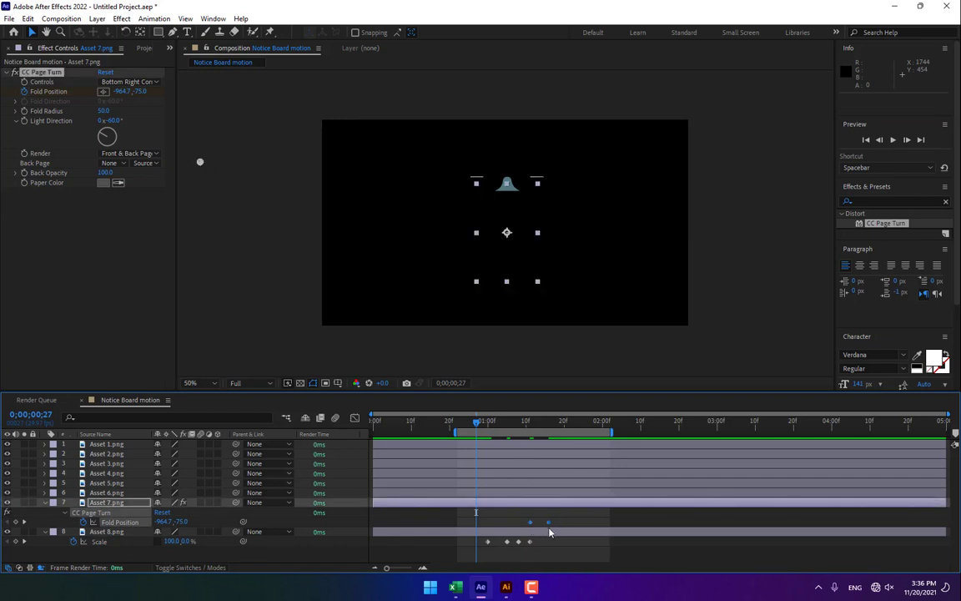
pyautogui.moveTo(550, 526)
pyautogui.moveTo(550, 527); pyautogui.dragTo(564, 526)
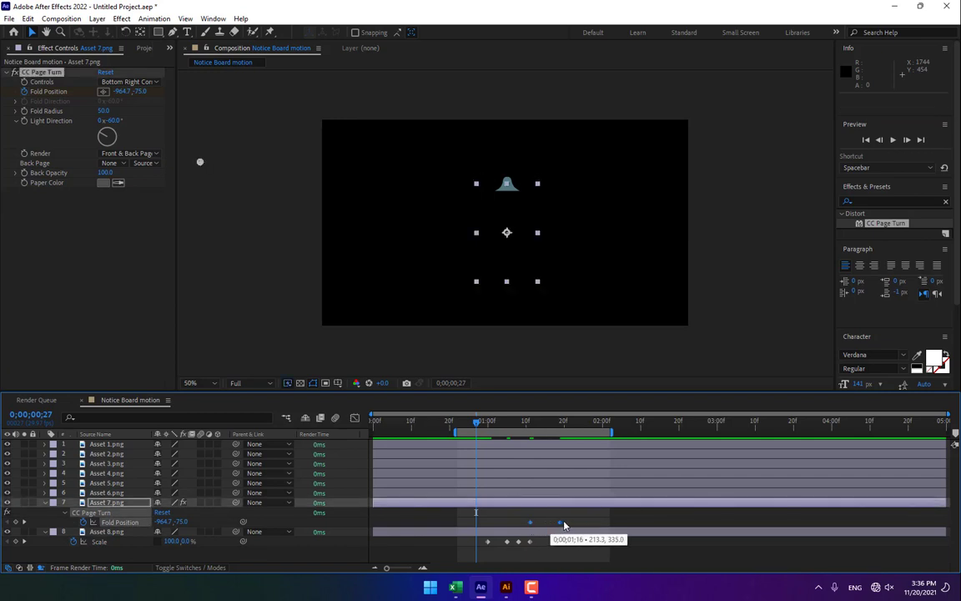
pyautogui.click(622, 520)
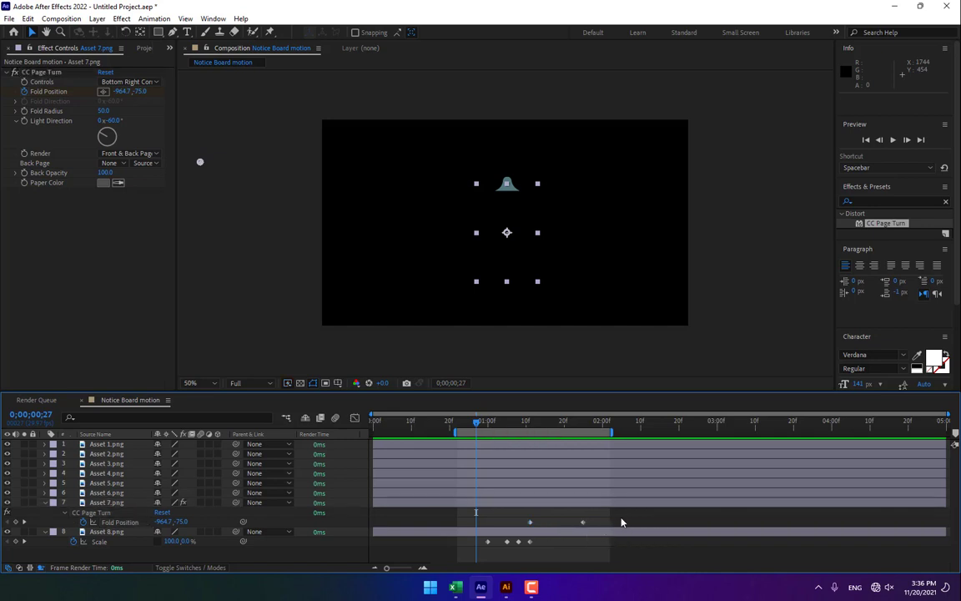
# Step: Apply Easy Ease to Asset 7's last Fold Position keyframe and preview the page turn
pyautogui.click(583, 527)
pyautogui.rightClick(583, 527)
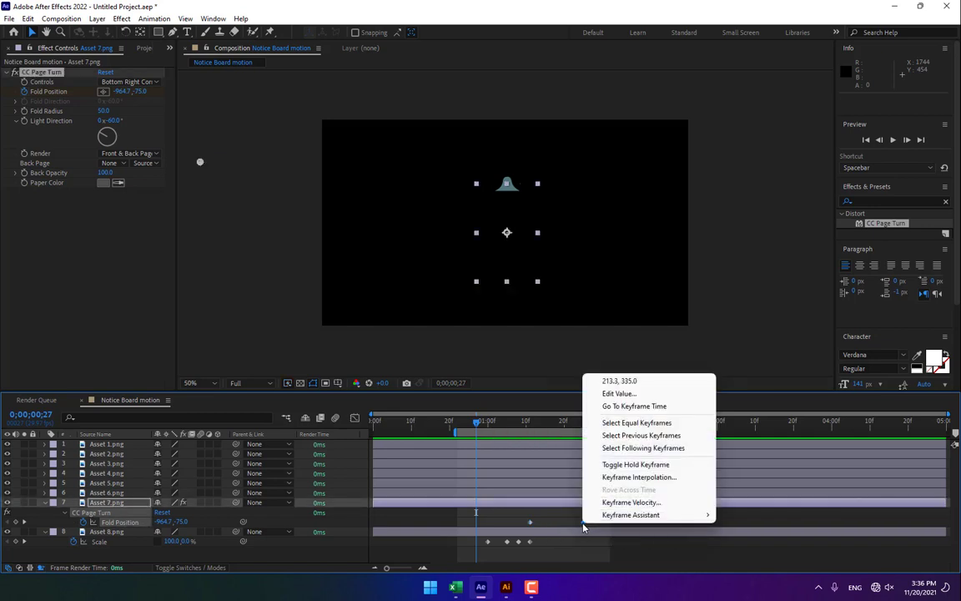
pyautogui.moveTo(618, 514)
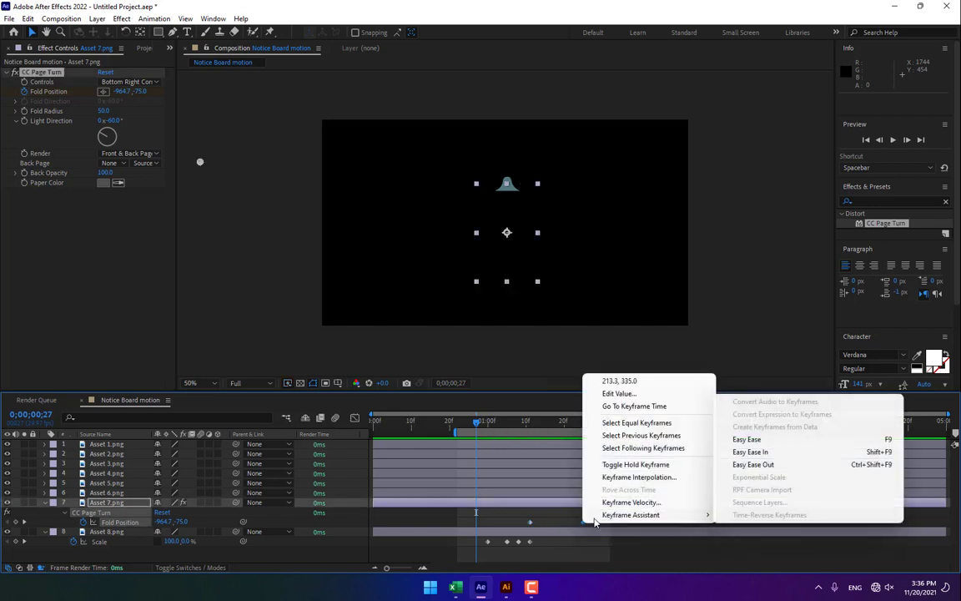
pyautogui.click(746, 439)
pyautogui.click(894, 141)
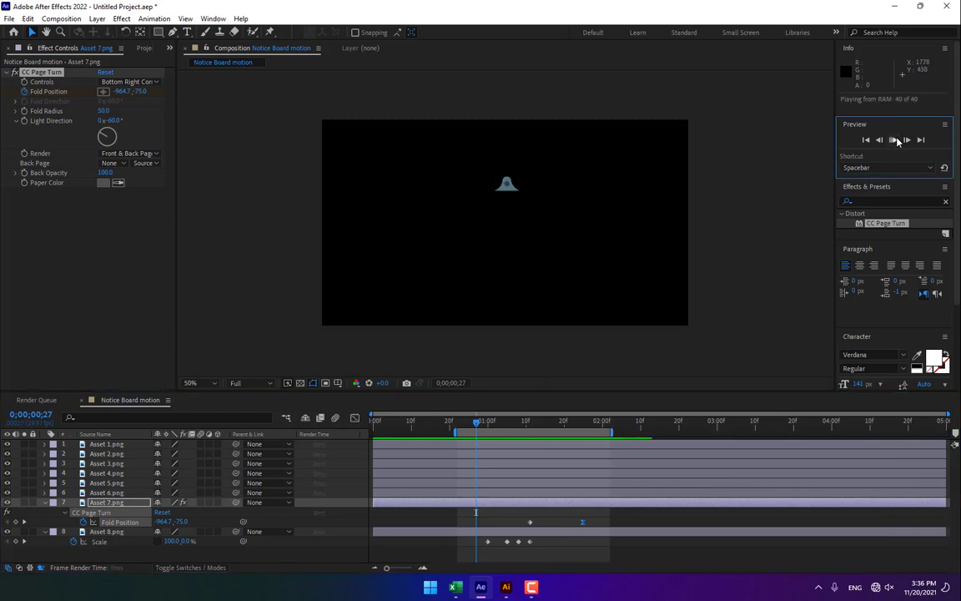
# Step: Go to 0;00;01;24 and move the anchor point of the metal clip, Asset 2, to its top centre
pyautogui.click(544, 420)
pyautogui.moveTo(553, 419); pyautogui.dragTo(579, 424)
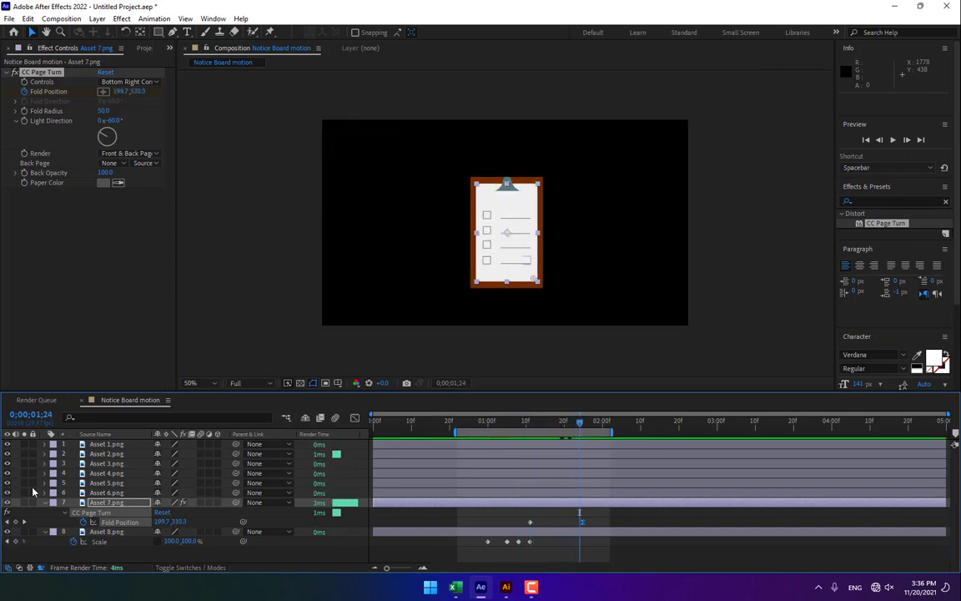
pyautogui.press('.')
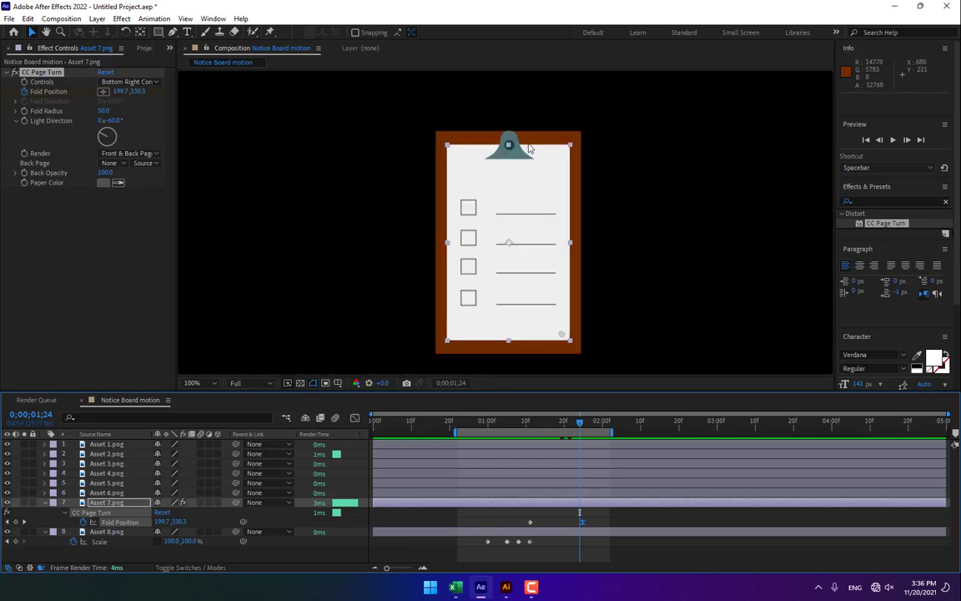
pyautogui.moveTo(529, 142); pyautogui.dragTo(518, 204)
pyautogui.scroll(2, 518, 205)
pyautogui.scroll(-1, 518, 205)
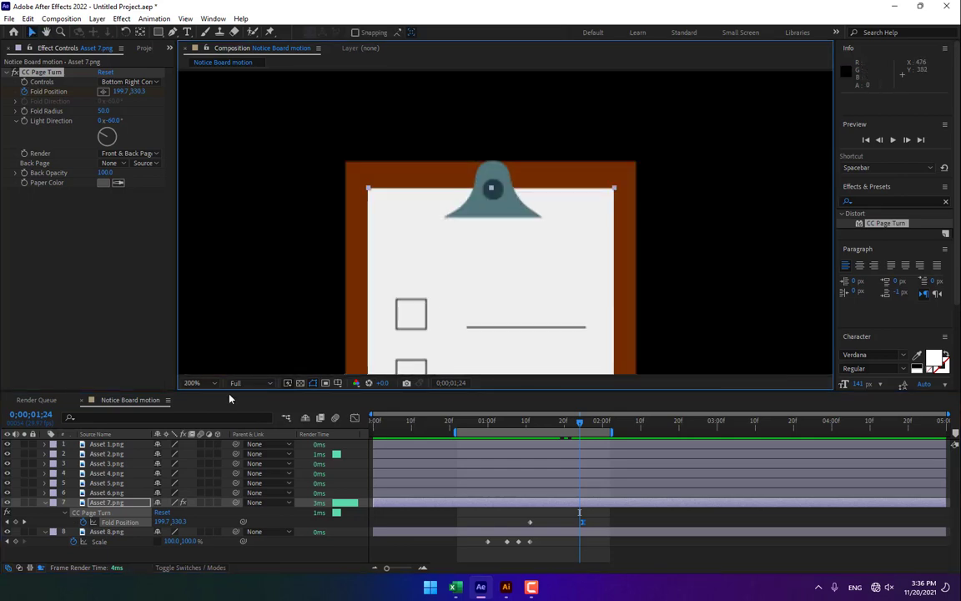
pyautogui.click(523, 201)
pyautogui.click(521, 199)
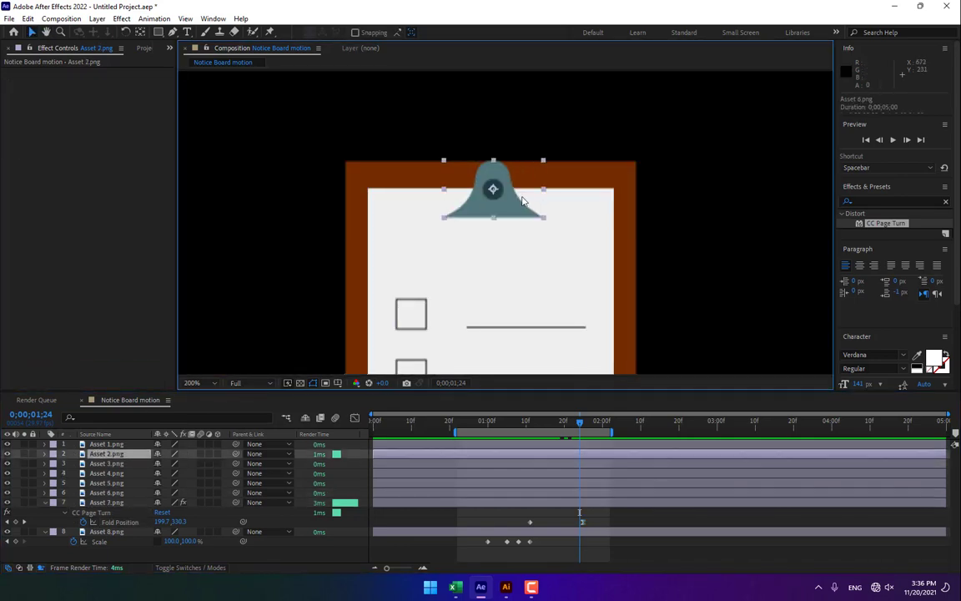
pyautogui.moveTo(503, 205); pyautogui.dragTo(503, 207)
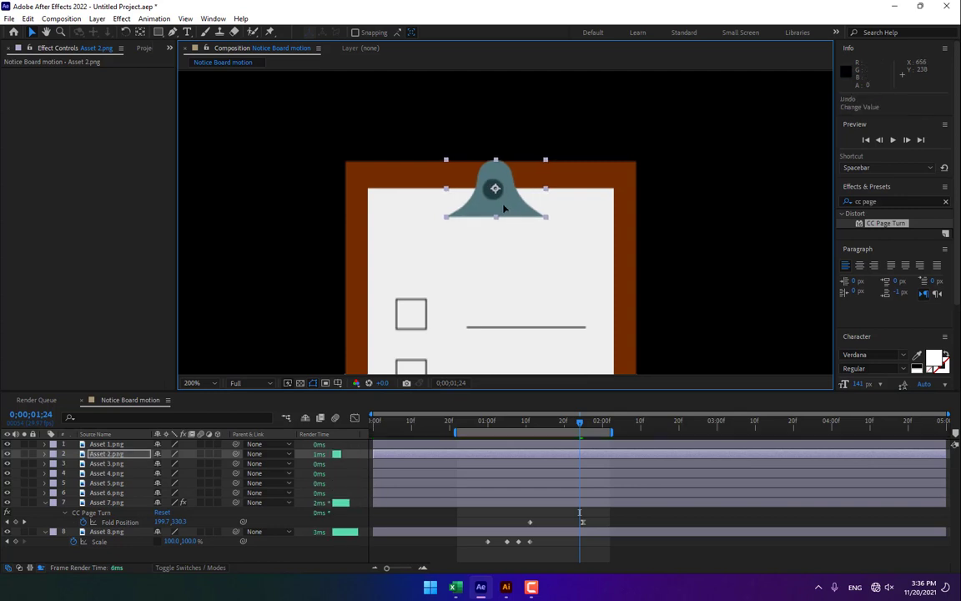
pyautogui.hotkey('ctrl', 'z')
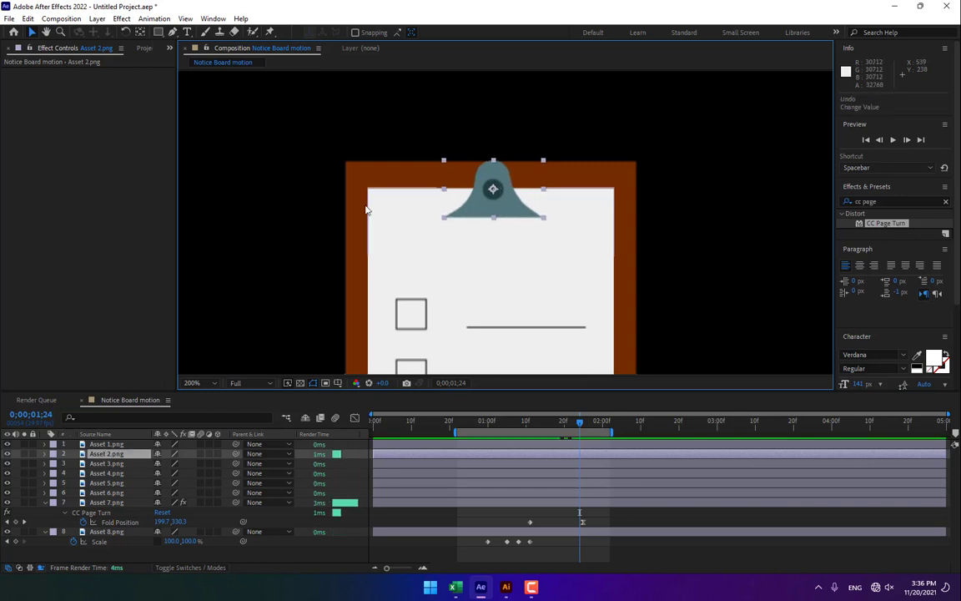
pyautogui.click(139, 32)
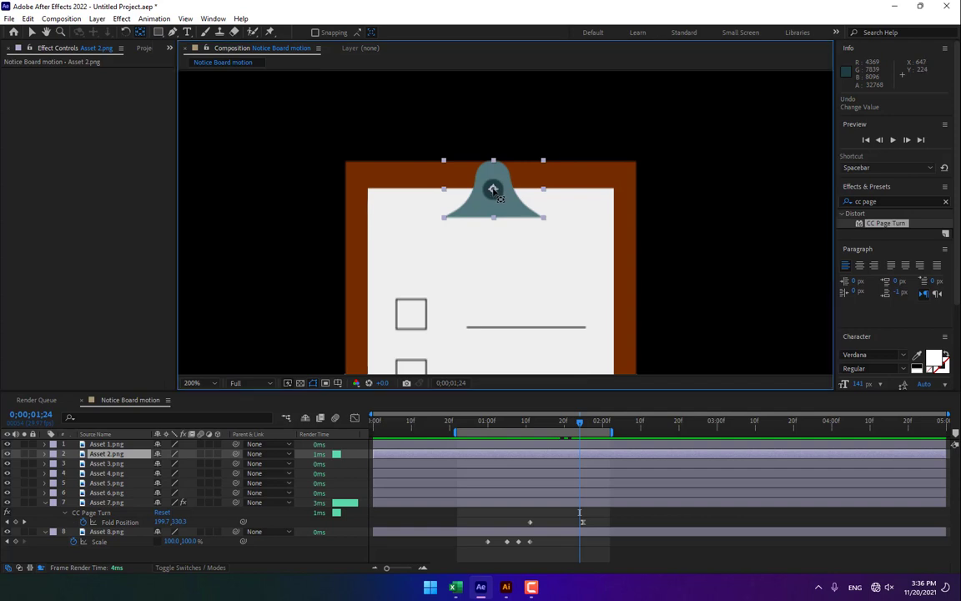
pyautogui.moveTo(493, 187); pyautogui.dragTo(492, 161)
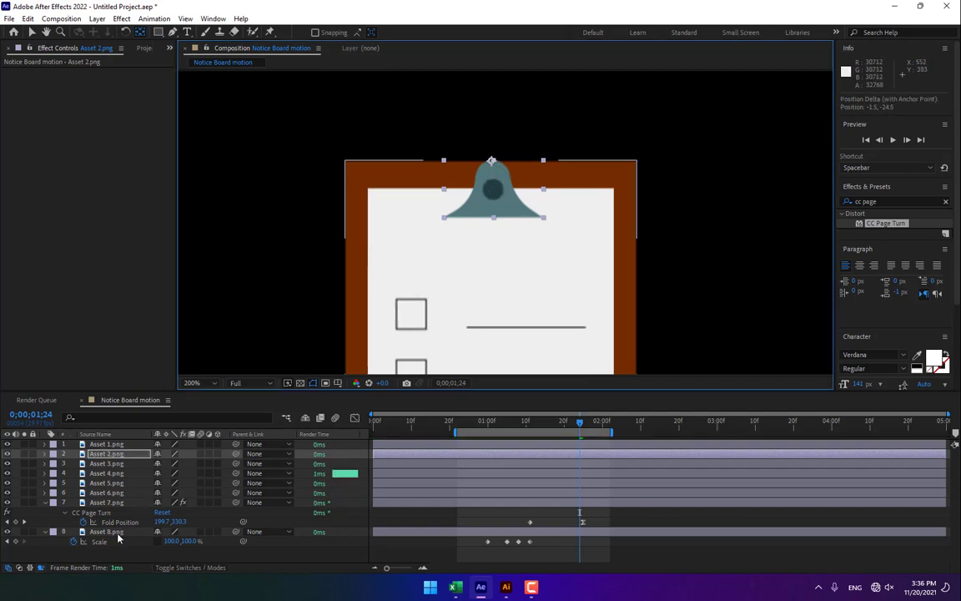
# Step: Copy all of Asset 8's Scale keyframes and paste them onto Asset 2's Scale starting at 0;00;01;24
pyautogui.click(111, 544)
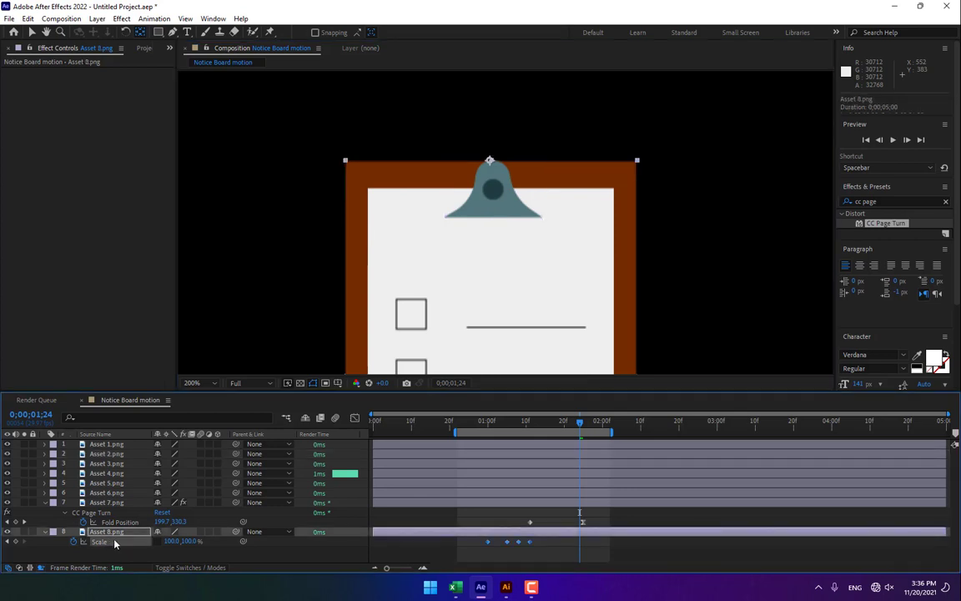
pyautogui.hotkey('ctrl', 'c')
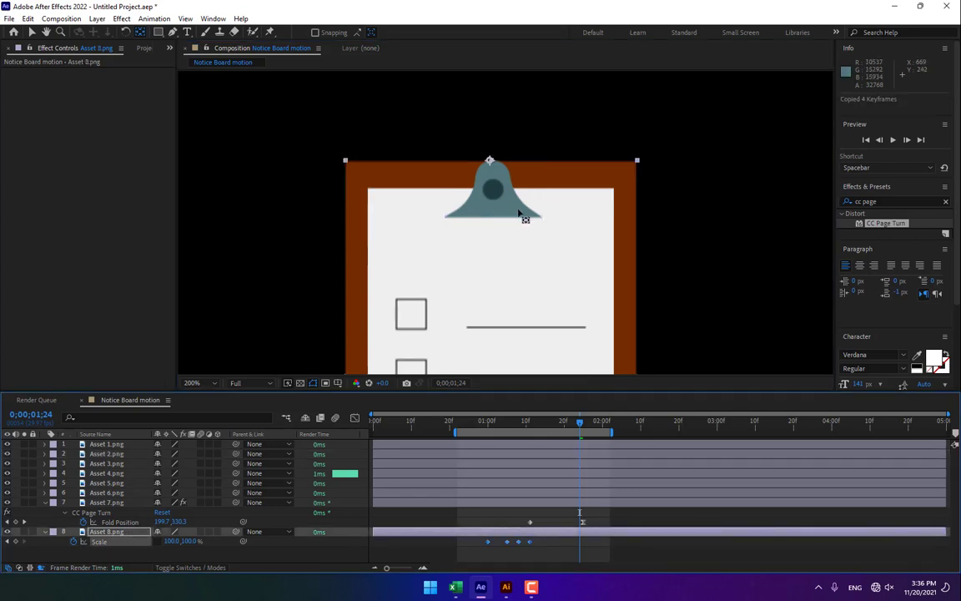
pyautogui.click(515, 213)
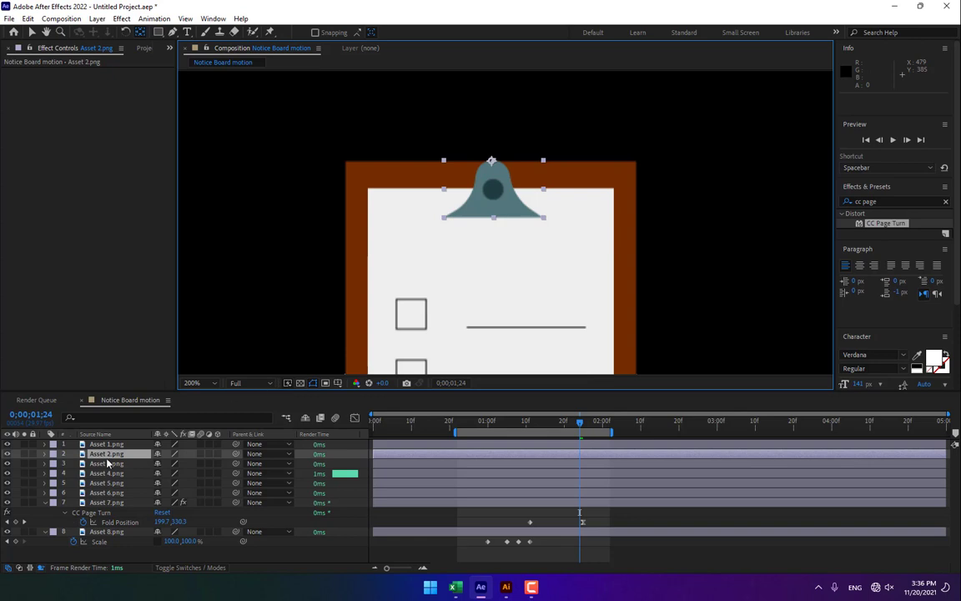
pyautogui.press('s')
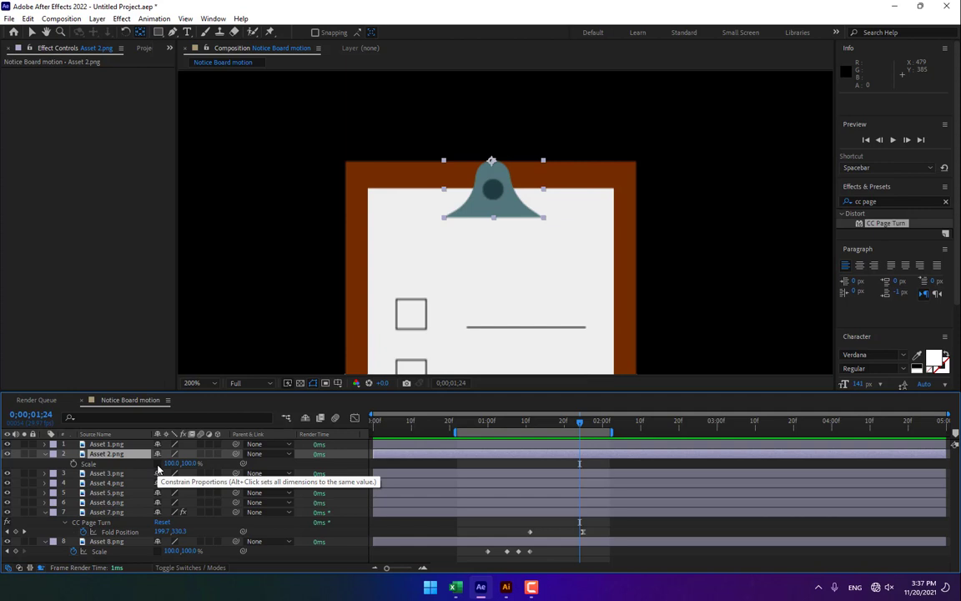
pyautogui.click(92, 465)
pyautogui.hotkey('ctrl', 'v')
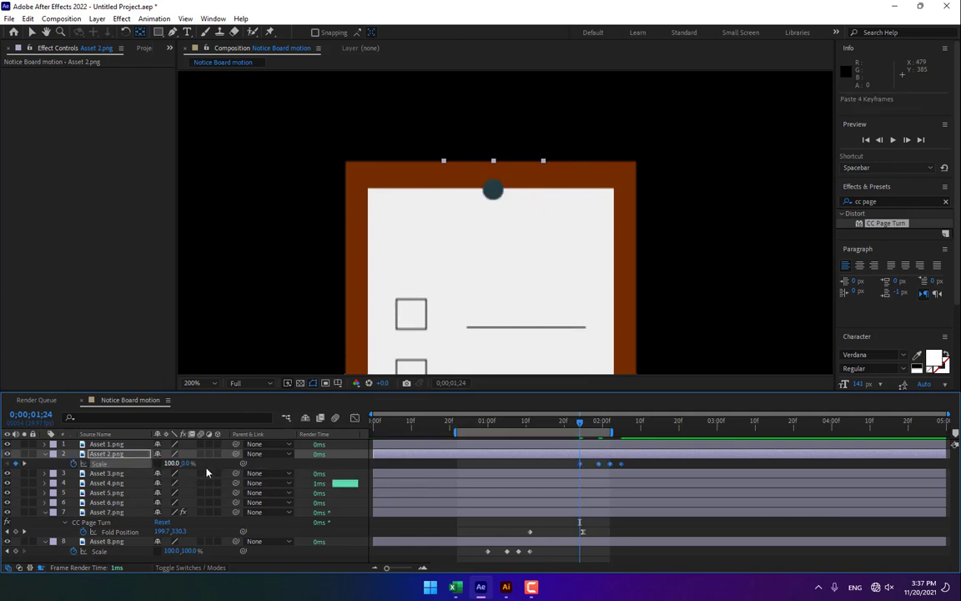
# Step: Start Scale keyframes on the clip's round pin, Asset 1, with a value of 0% at 0;00;02;02
pyautogui.moveTo(578, 426); pyautogui.dragTo(611, 424)
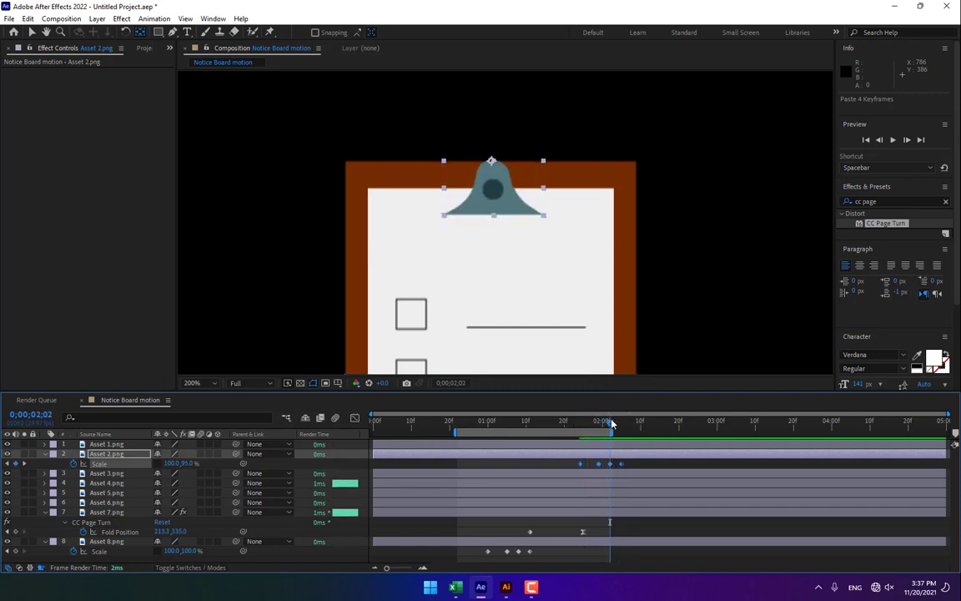
pyautogui.click(659, 167)
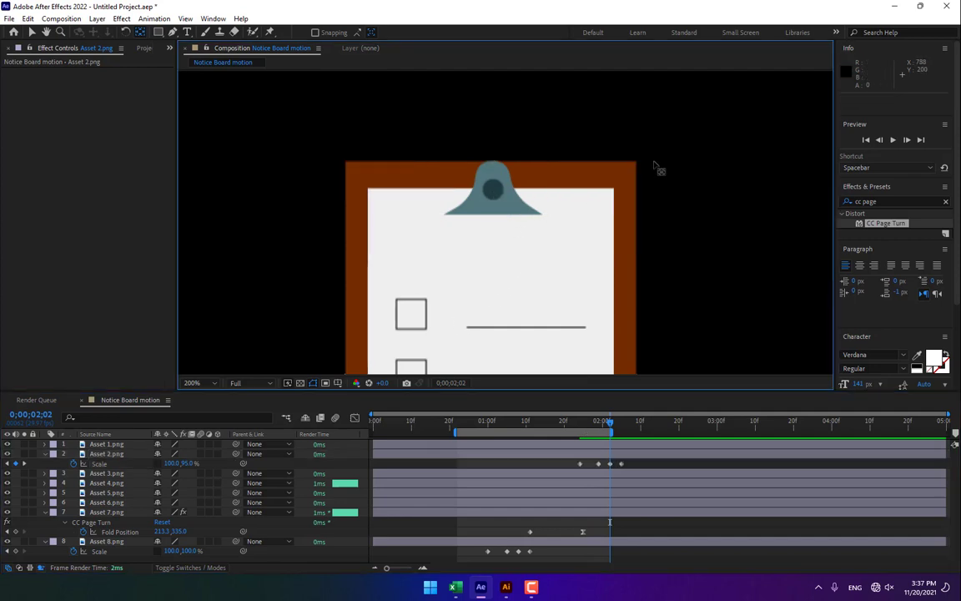
pyautogui.click(493, 189)
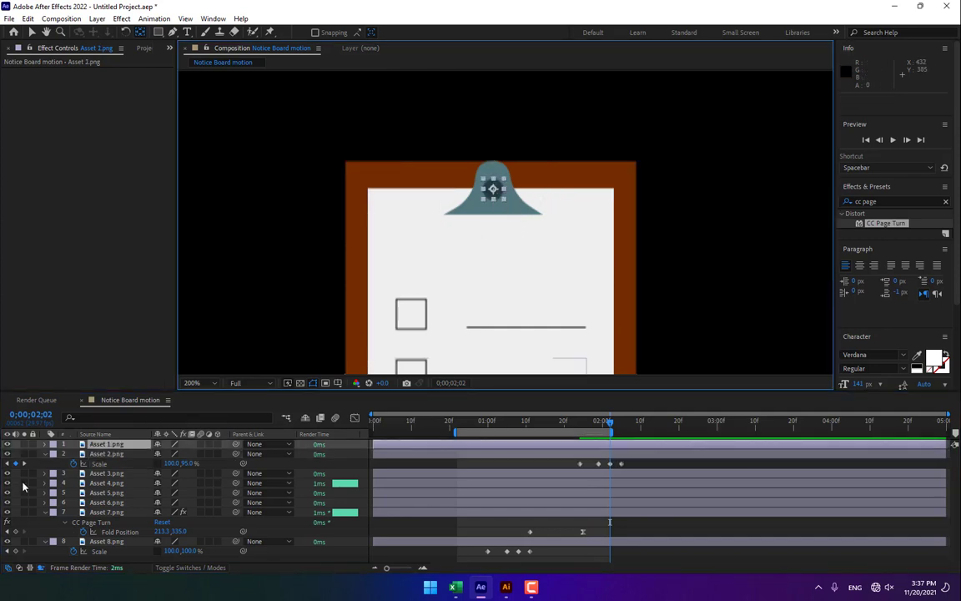
pyautogui.press('s')
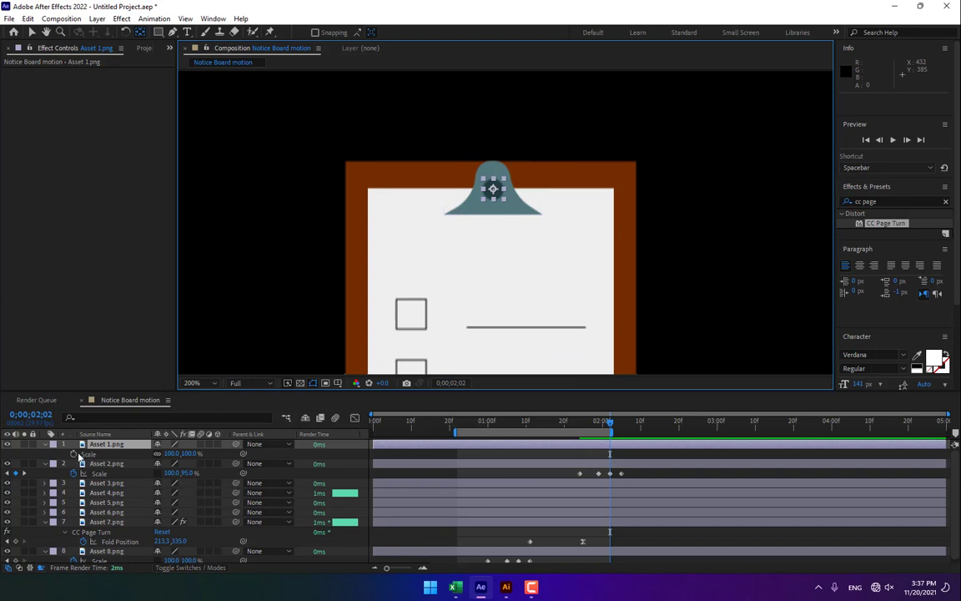
pyautogui.click(74, 453)
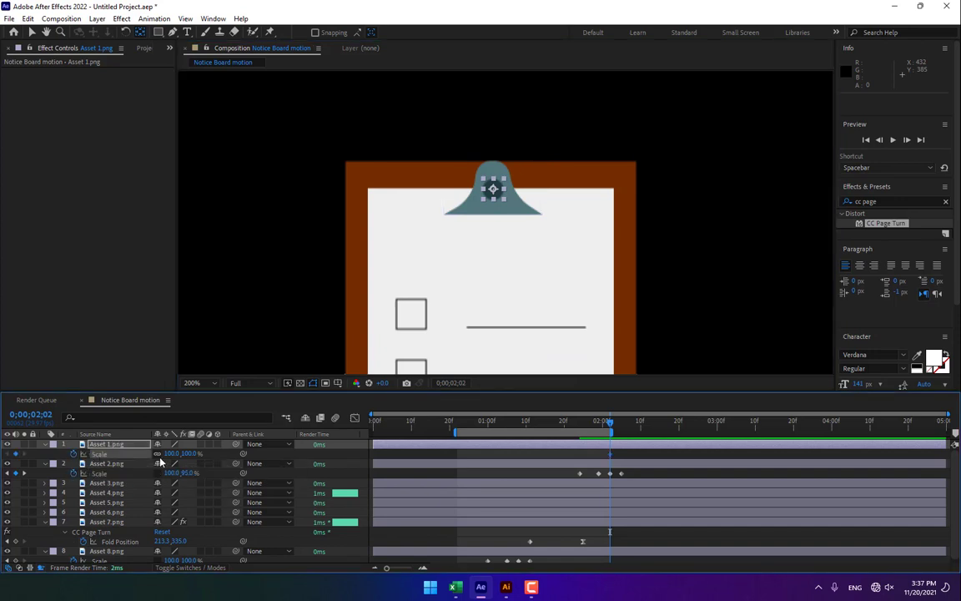
pyautogui.click(171, 453)
pyautogui.write('00.0')
pyautogui.press('Return')
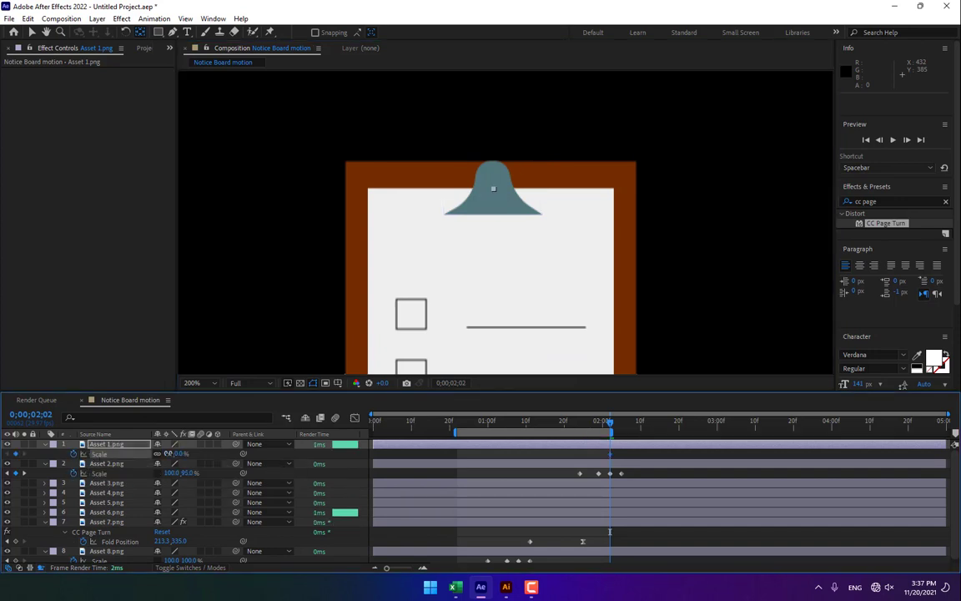
# Step: Keyframe Asset 1's Scale at 100% at 0;00;02;08 and 95% at 0;00;02;12
pyautogui.press('space')
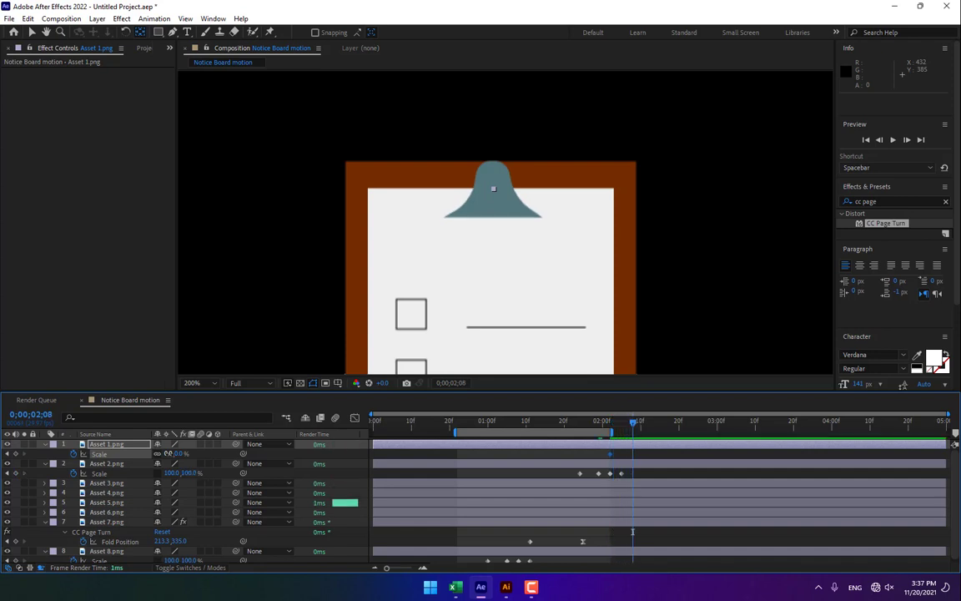
pyautogui.click(180, 453)
pyautogui.write('100')
pyautogui.press('Return')
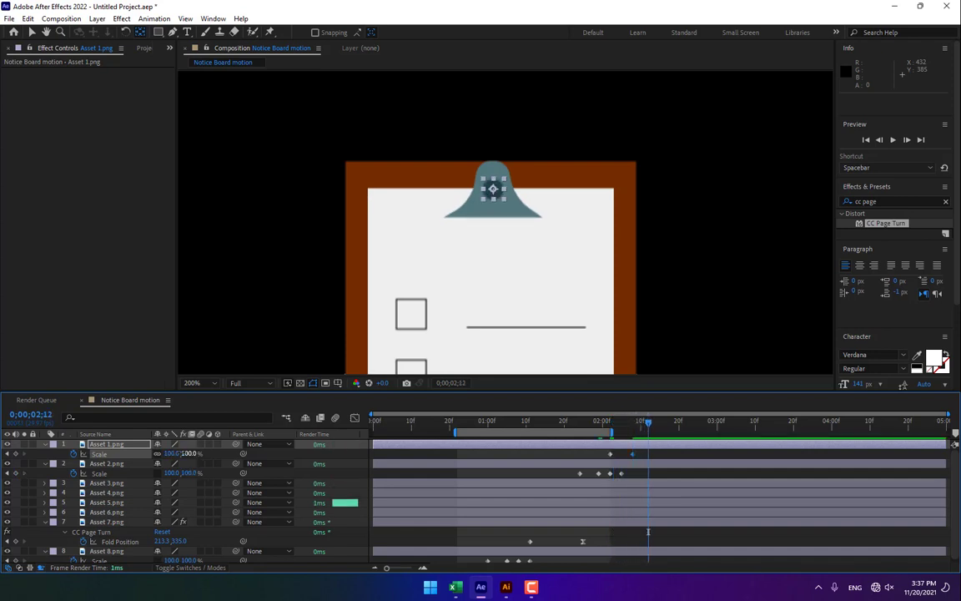
pyautogui.click(182, 454)
pyautogui.write('95')
pyautogui.press('Return')
# Step: Add a 100% Scale keyframe to Asset 1 at 0;00;02;15 and shift it to 0;00;02;16
pyautogui.press('pagedown')
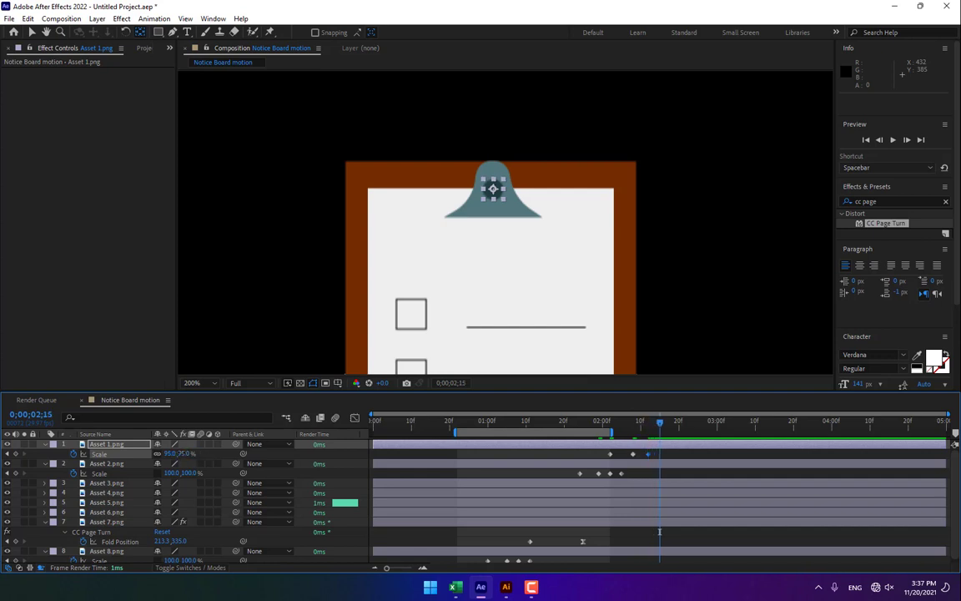
pyautogui.click(183, 453)
pyautogui.write('100')
pyautogui.press('Return')
pyautogui.moveTo(662, 455); pyautogui.dragTo(664, 455)
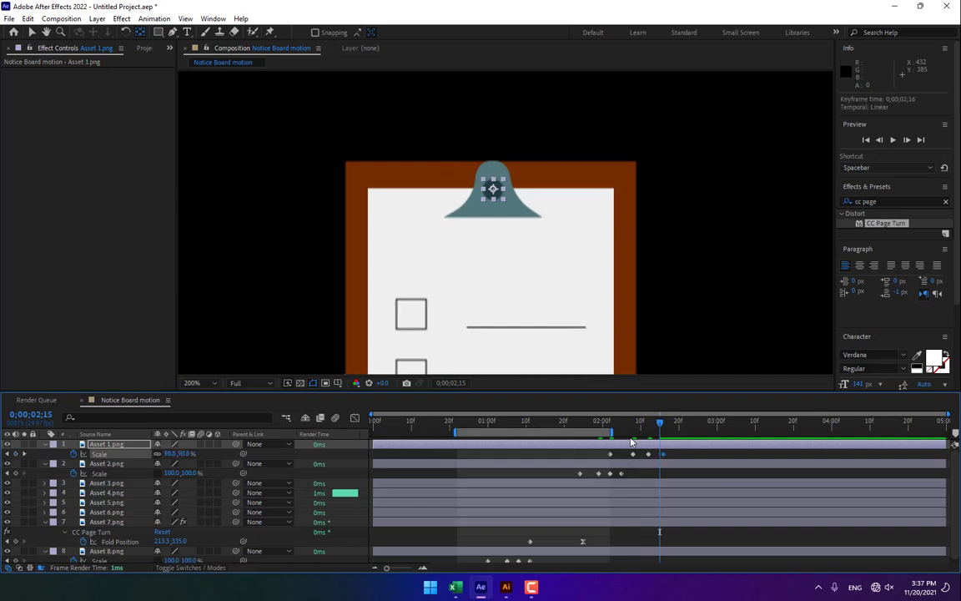
# Step: Extend the work area's end to 0;00;02;26 and preview the clipboard animation from 0;00;00;27 with the whole frame in view
pyautogui.moveTo(613, 432); pyautogui.dragTo(710, 431)
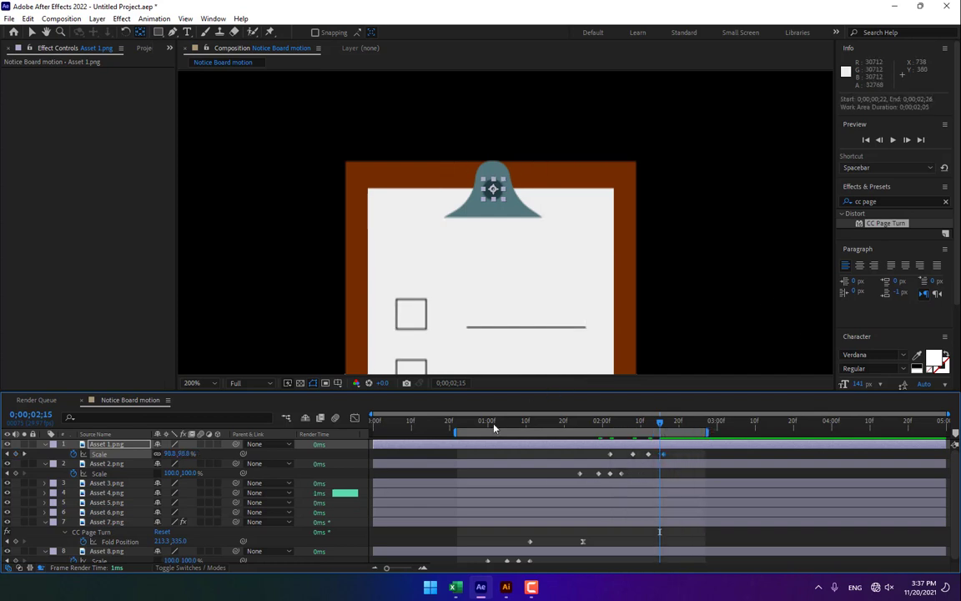
pyautogui.click(477, 423)
pyautogui.click(892, 139)
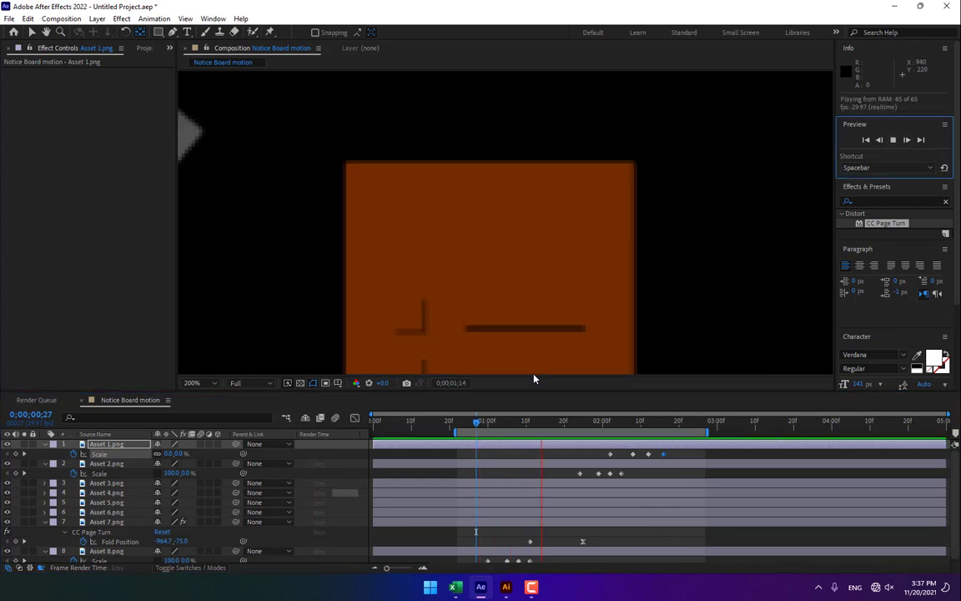
pyautogui.scroll(-3, 562, 247)
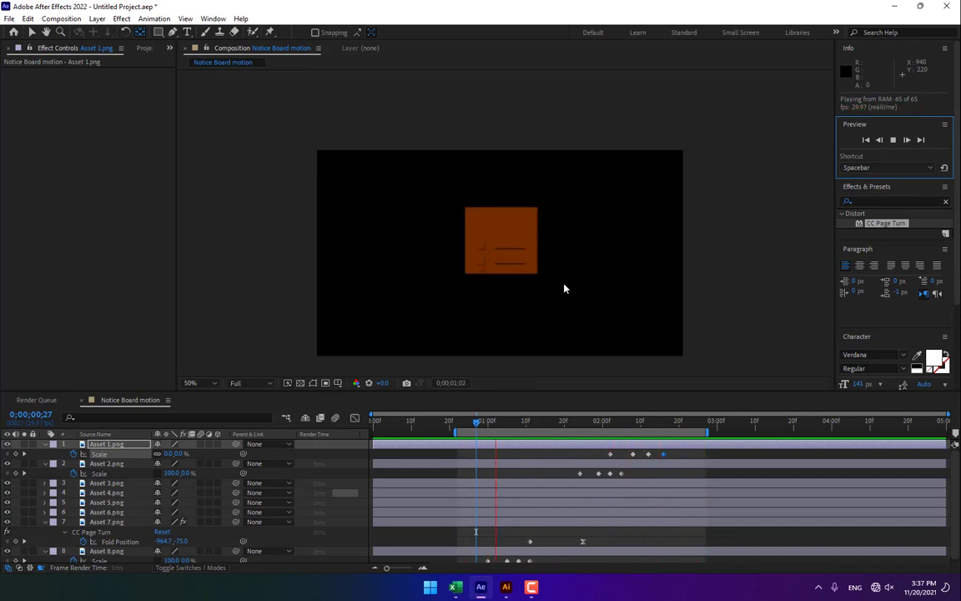
pyautogui.click(739, 232)
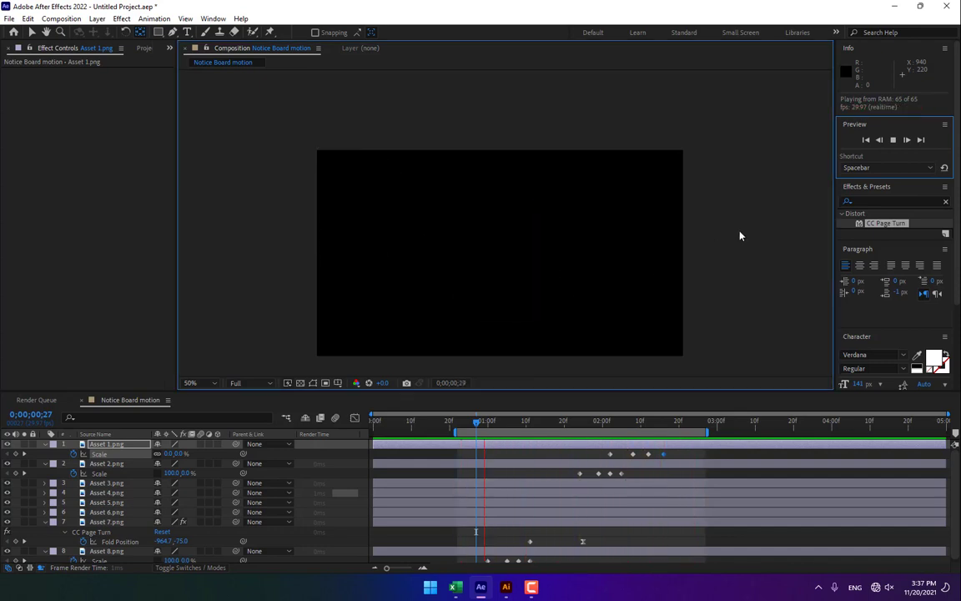
# Step: Stop the preview, go to 0;00;02;08 and delete the lower three checklist rows, Assets 5, 6 and 4
pyautogui.click(568, 422)
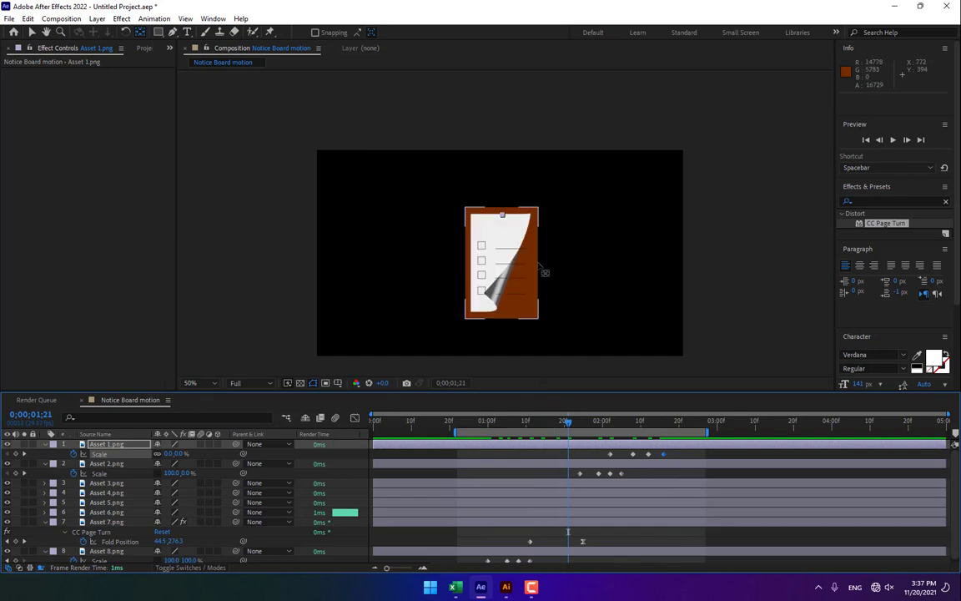
pyautogui.scroll(2, 500, 225)
pyautogui.moveTo(570, 424); pyautogui.dragTo(635, 421)
pyautogui.moveTo(692, 293); pyautogui.dragTo(691, 246)
pyautogui.press('v')
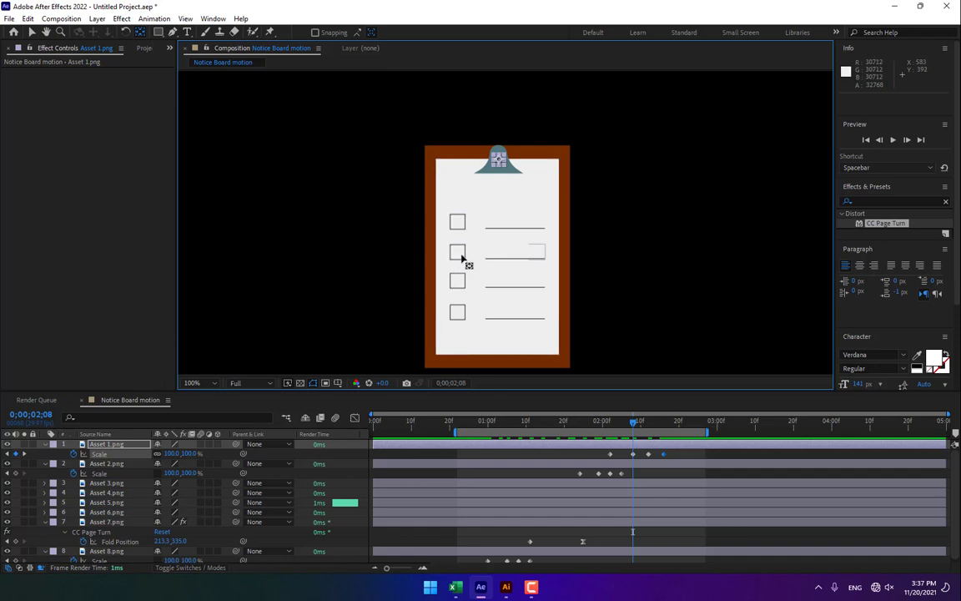
pyautogui.click(457, 319)
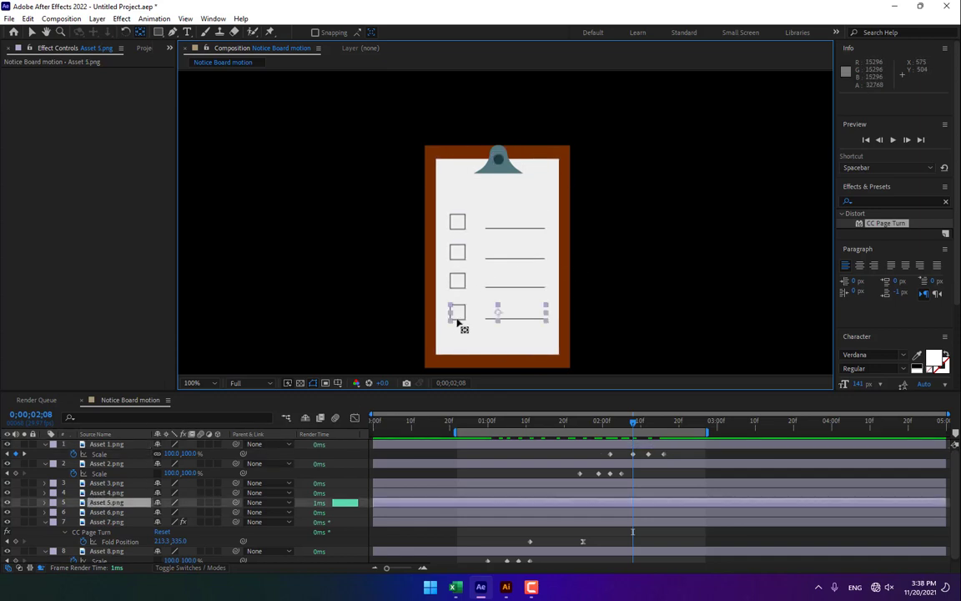
pyautogui.press('Delete')
pyautogui.click(457, 281)
pyautogui.press('Delete')
pyautogui.click(465, 252)
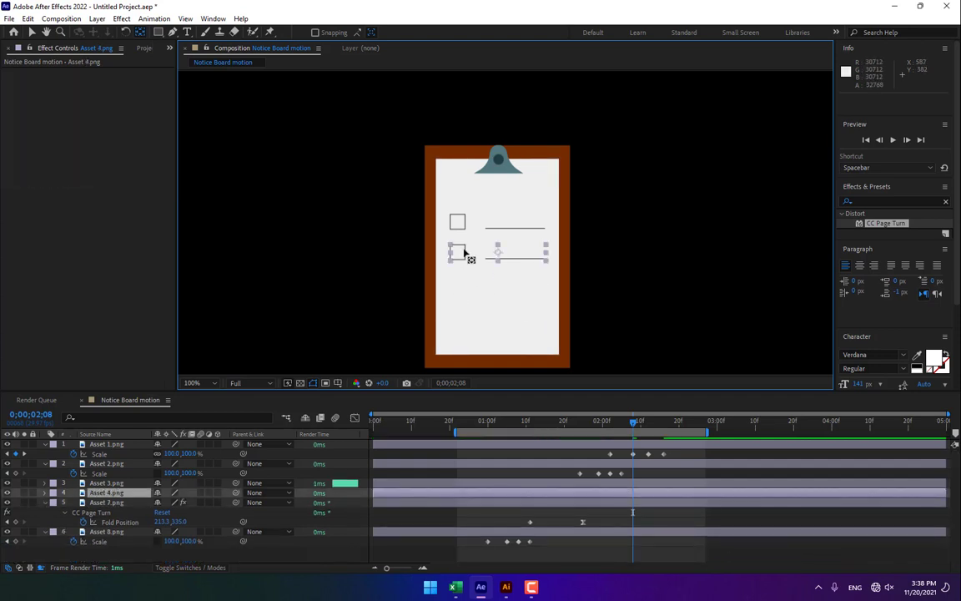
pyautogui.press('Delete')
# Step: Pre-compose the remaining checklist row, Asset 3, as "Check box", moving all attributes into the new composition
pyautogui.click(463, 224)
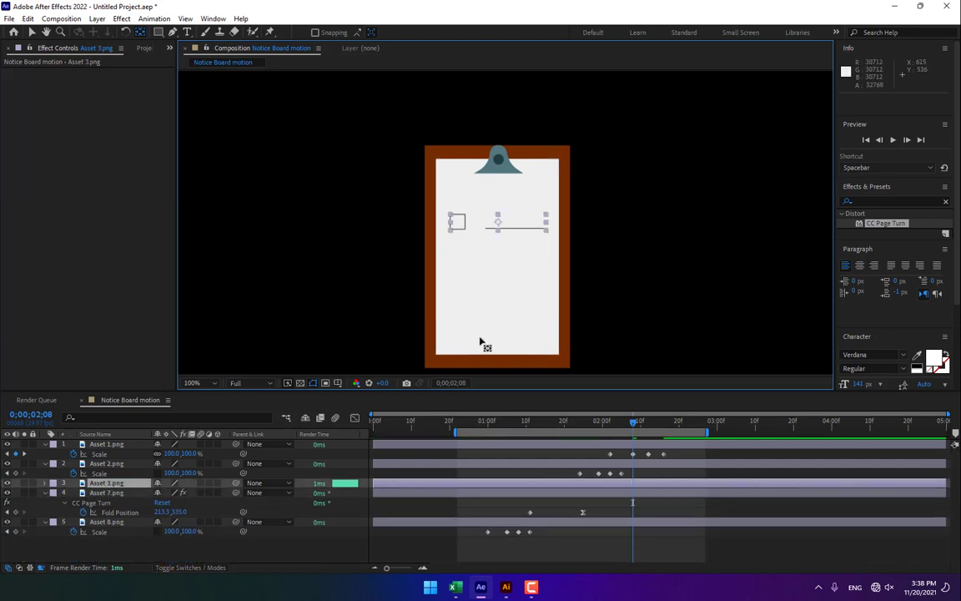
pyautogui.press('.')
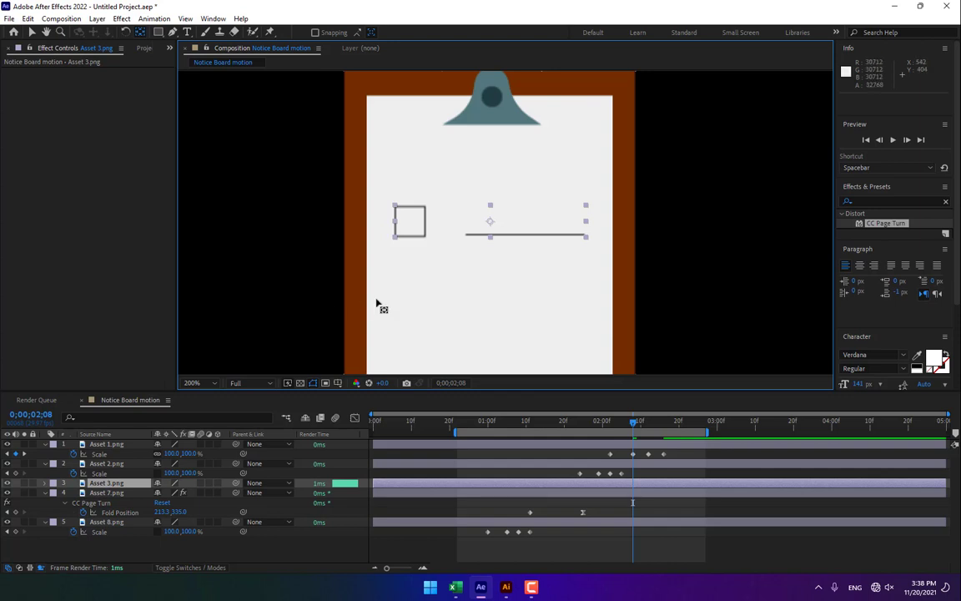
pyautogui.rightClick(107, 484)
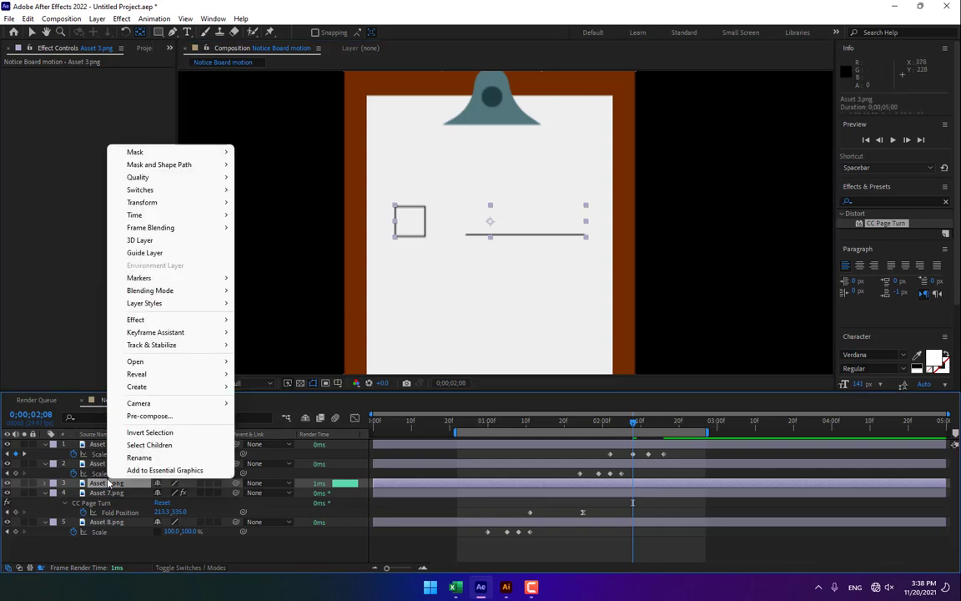
pyautogui.click(148, 416)
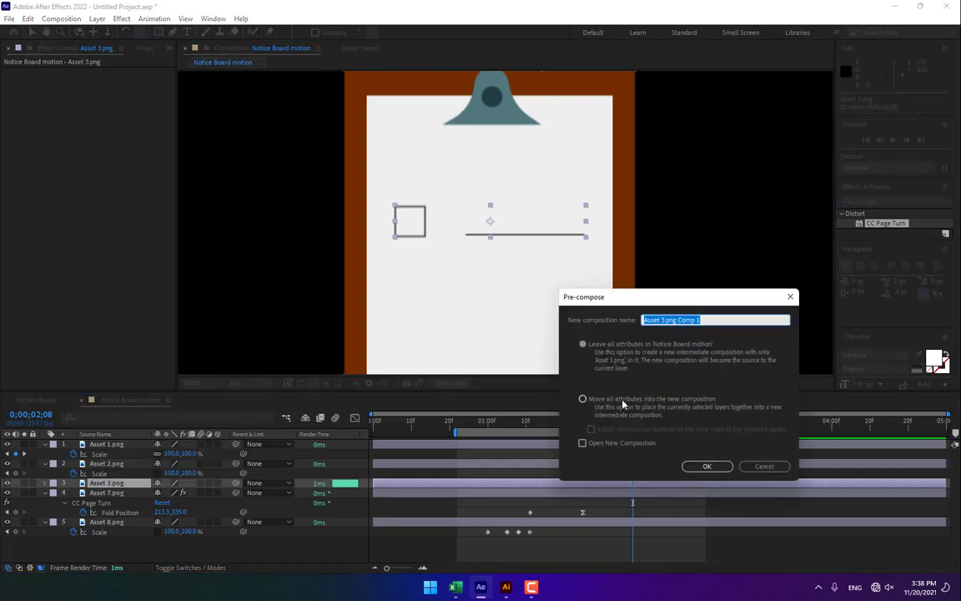
pyautogui.click(583, 400)
pyautogui.moveTo(716, 320); pyautogui.dragTo(602, 322)
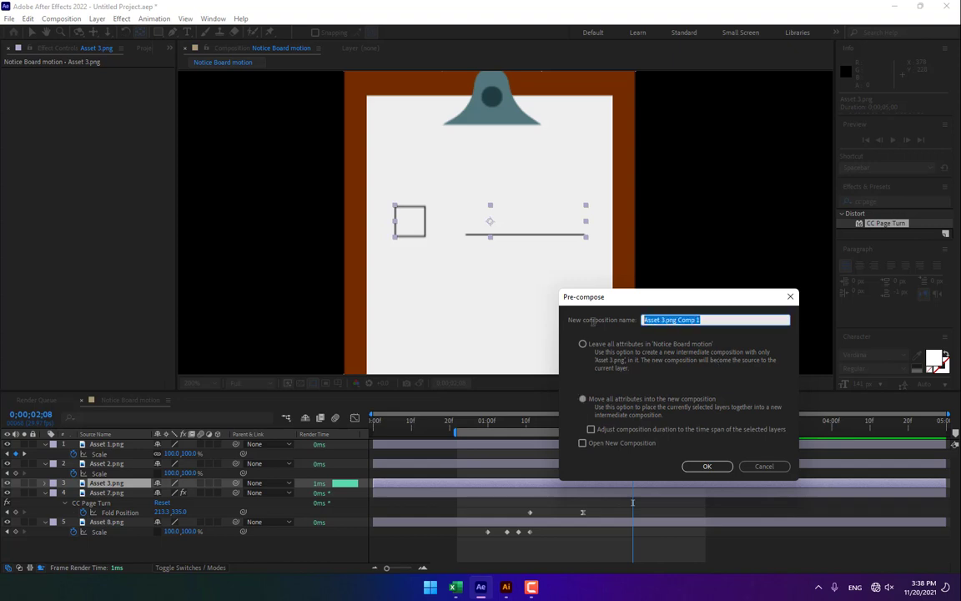
pyautogui.write('Check bo')
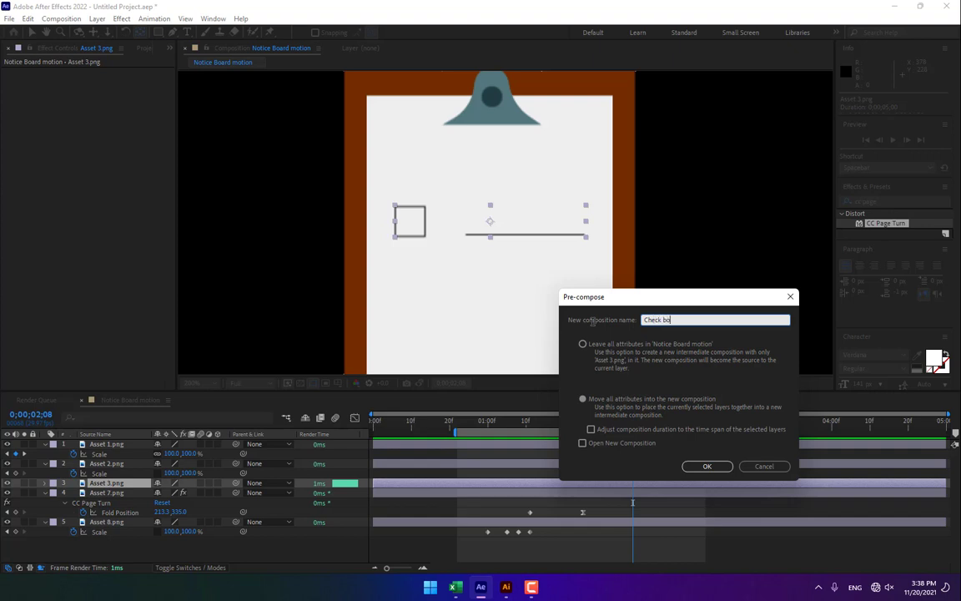
pyautogui.write('x')
pyautogui.press('Return')
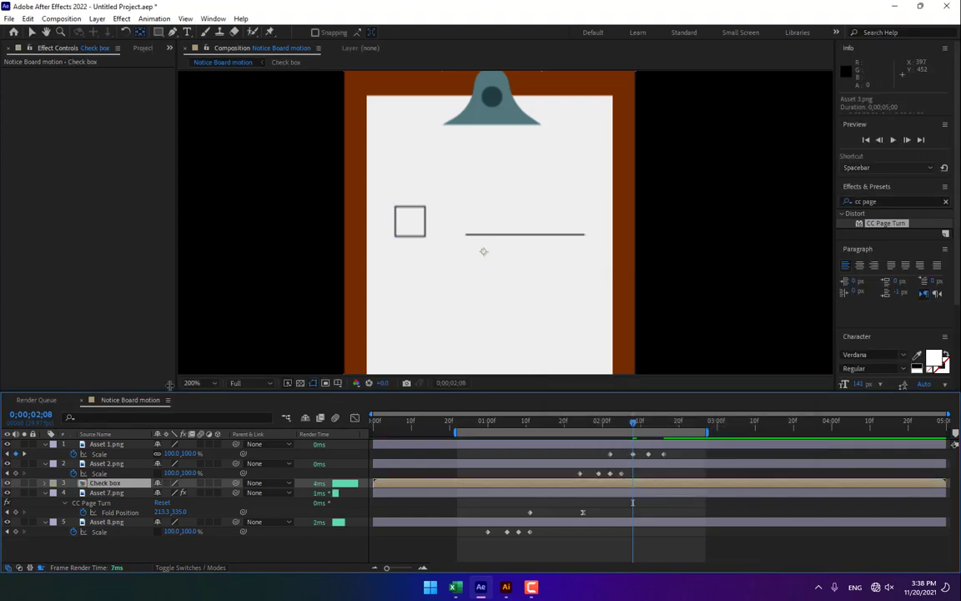
# Step: Open the Check box composition, show the transparency grid and draw a rectangular mask on Asset 3 around only the square
pyautogui.doubleClick(118, 484)
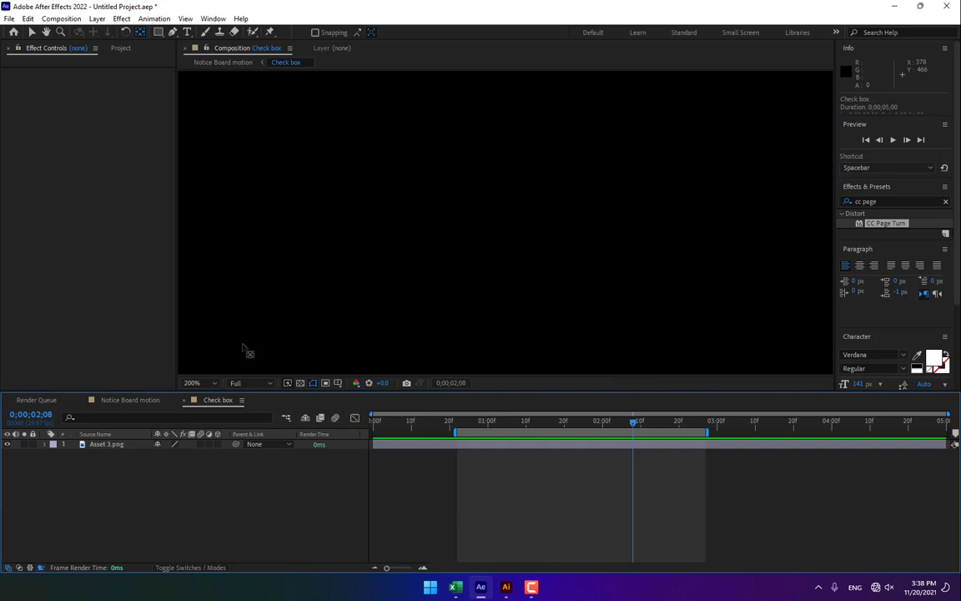
pyautogui.click(300, 383)
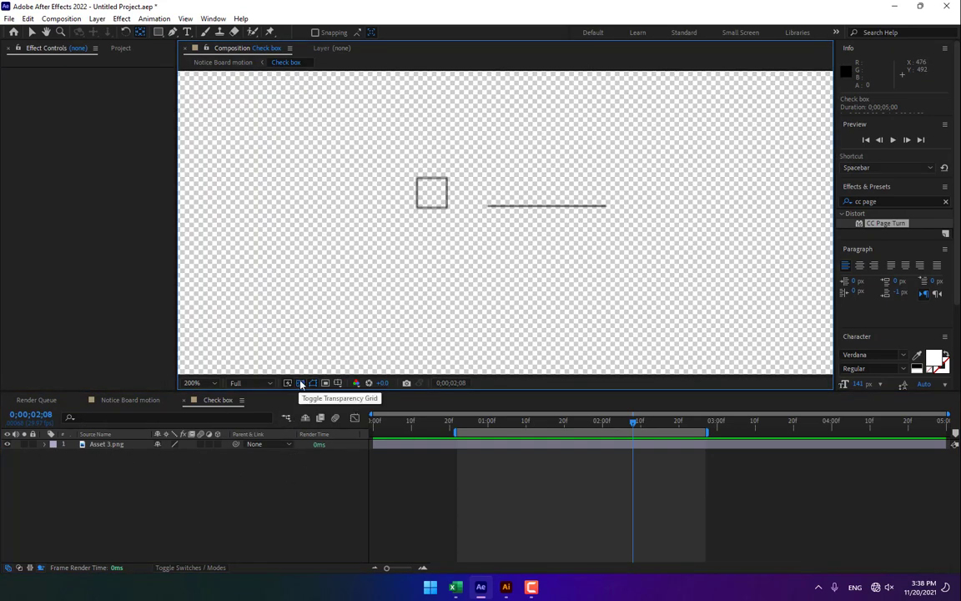
pyautogui.click(158, 32)
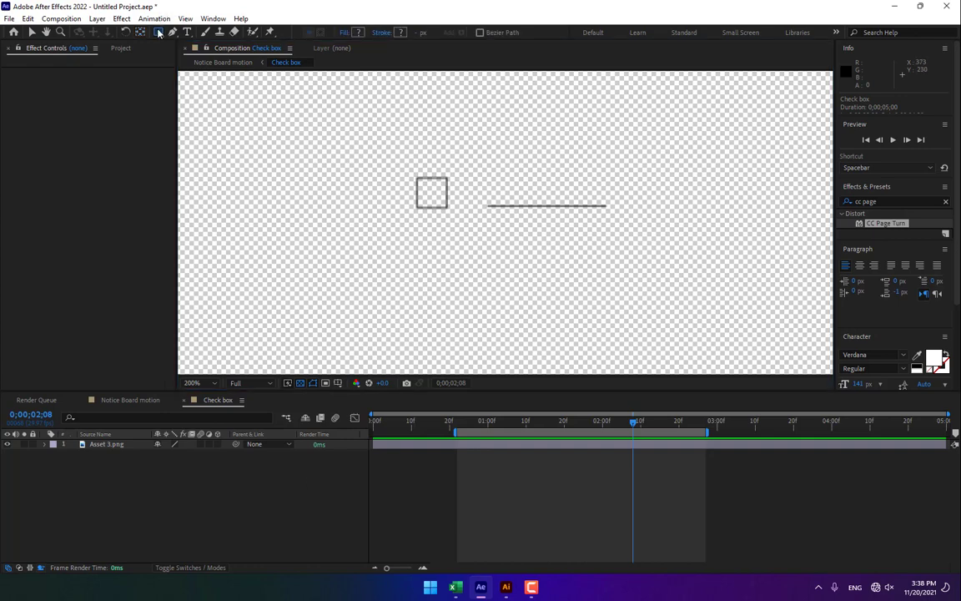
pyautogui.click(115, 448)
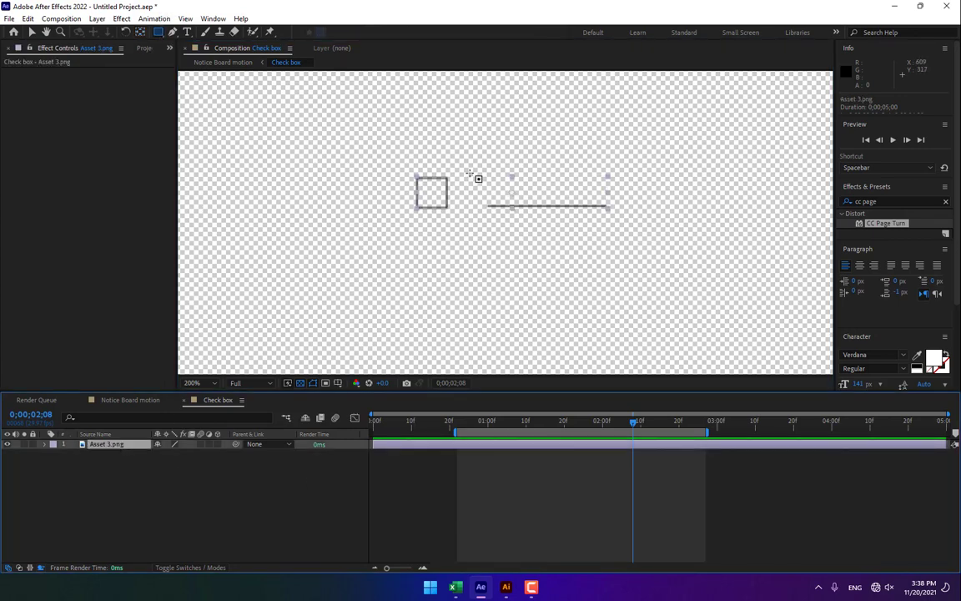
pyautogui.moveTo(467, 171); pyautogui.dragTo(403, 214)
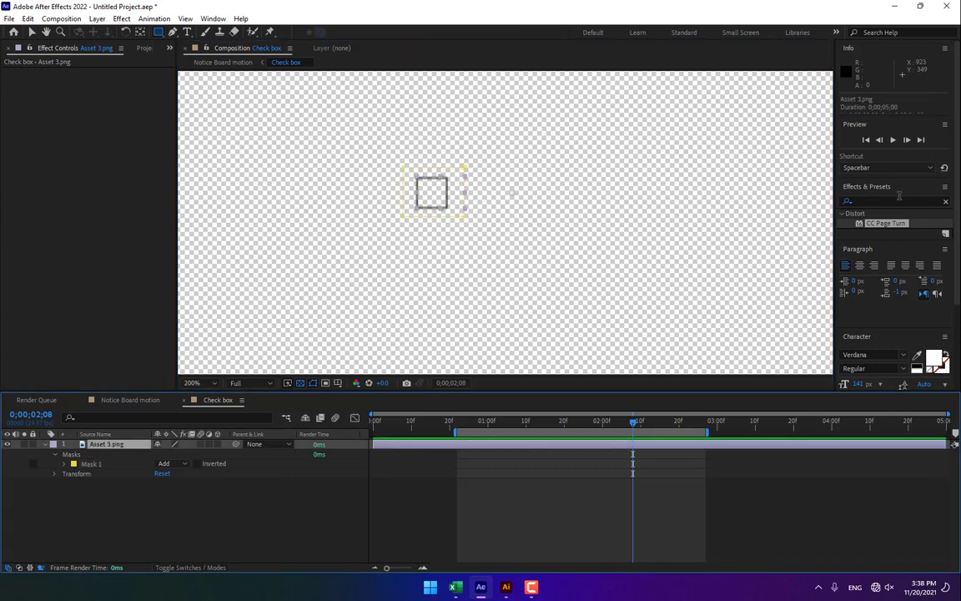
pyautogui.click(851, 201)
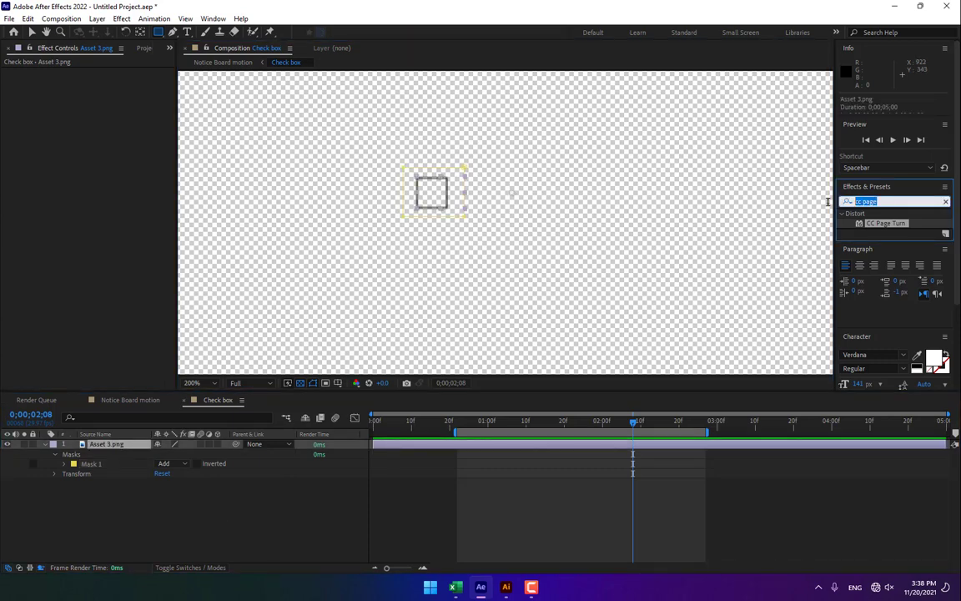
pyautogui.click(167, 512)
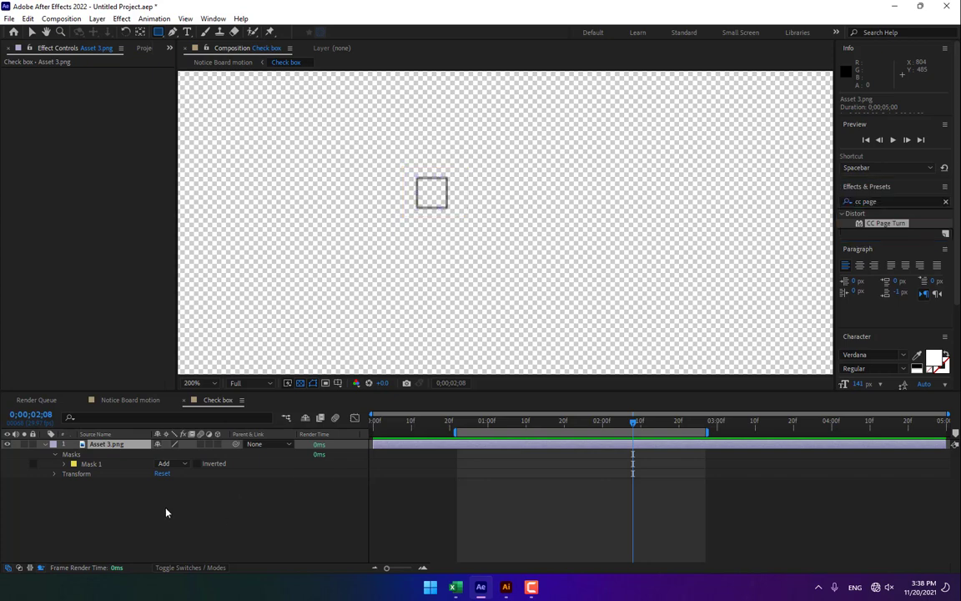
# Step: Move Asset 3's anchor point to the centre of the checkbox square
pyautogui.click(116, 445)
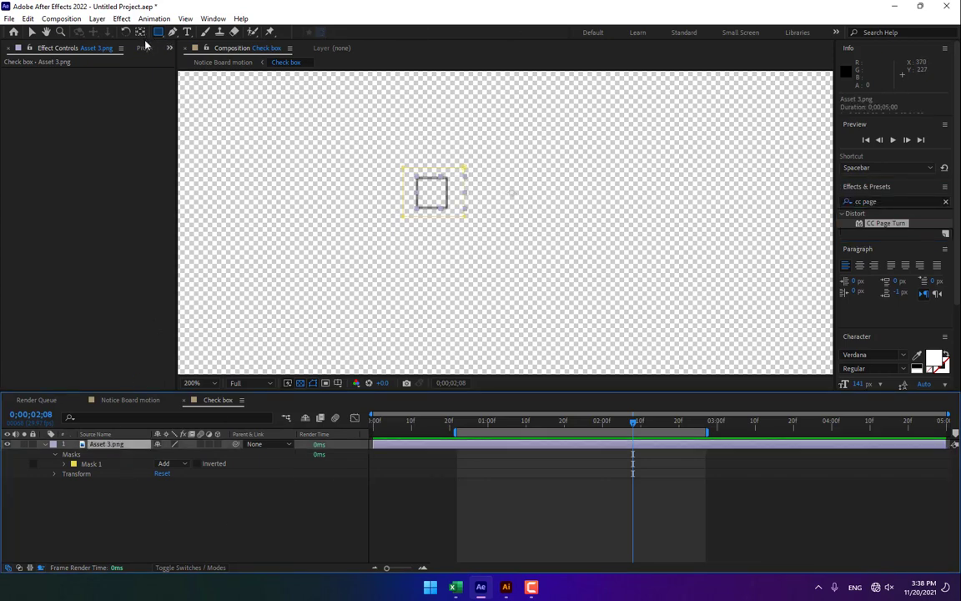
pyautogui.press('v')
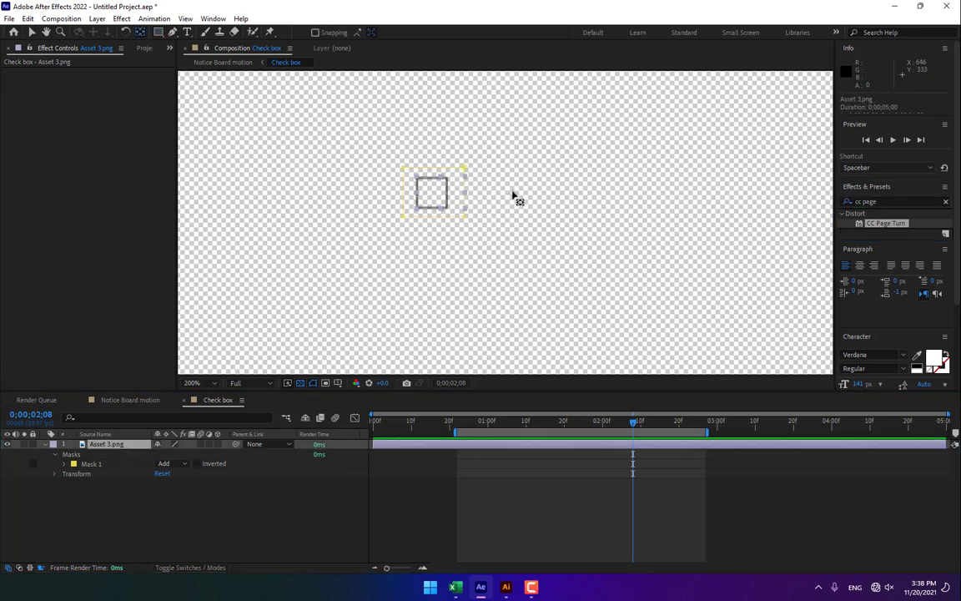
pyautogui.moveTo(515, 198); pyautogui.dragTo(435, 194)
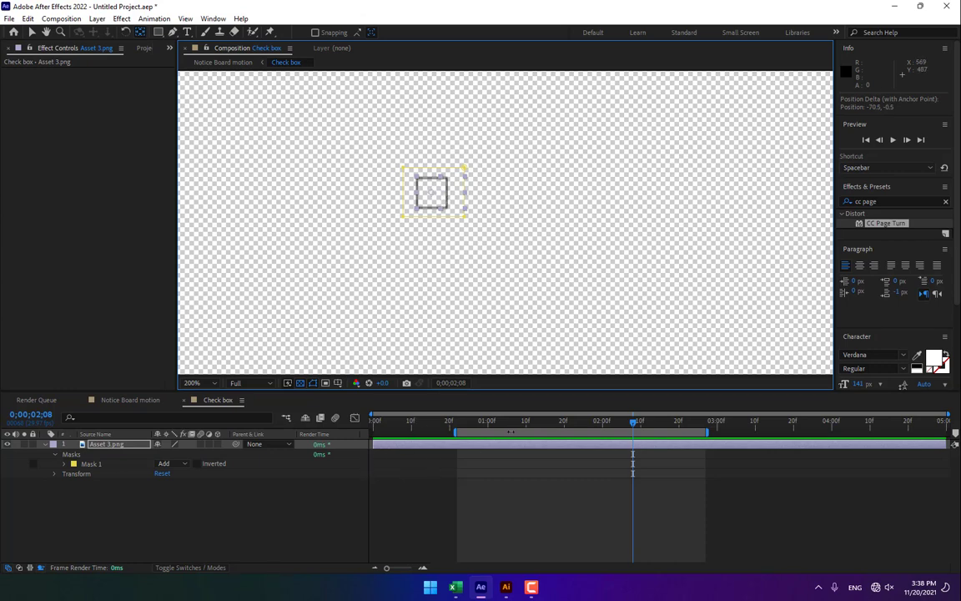
pyautogui.click(236, 481)
# Step: Copy Asset 1's Scale keyframes from Notice Board motion onto Asset 3's Scale in Check box at 0;00;02;08, and go to 0;00;02;14
pyautogui.click(103, 444)
pyautogui.press('s')
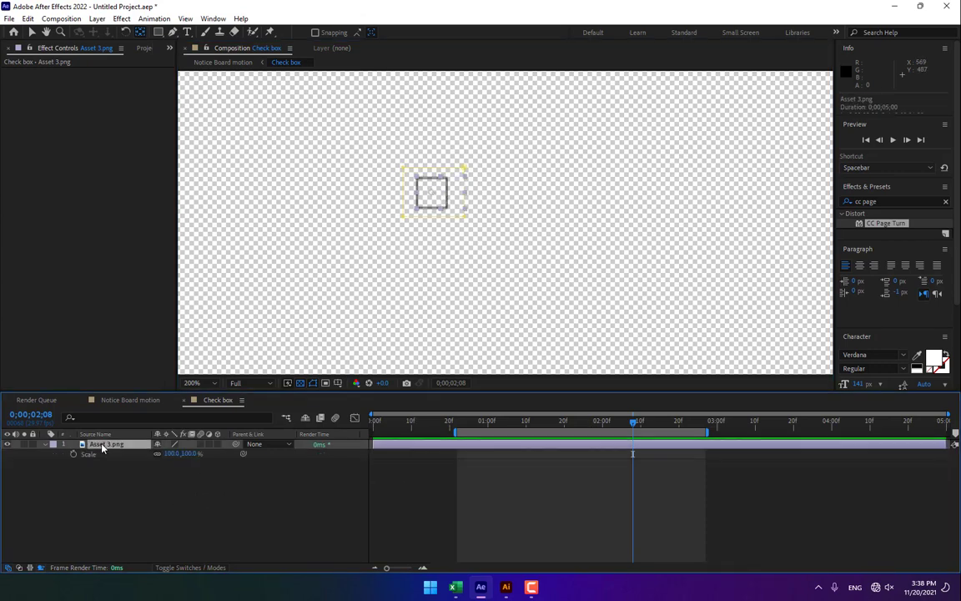
pyautogui.click(138, 401)
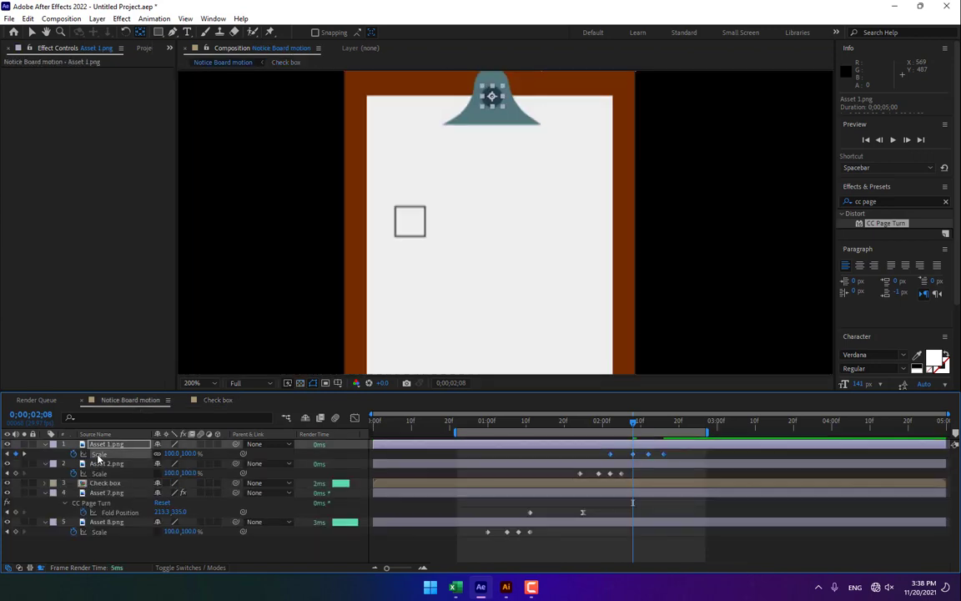
pyautogui.hotkey('ctrl', 'c')
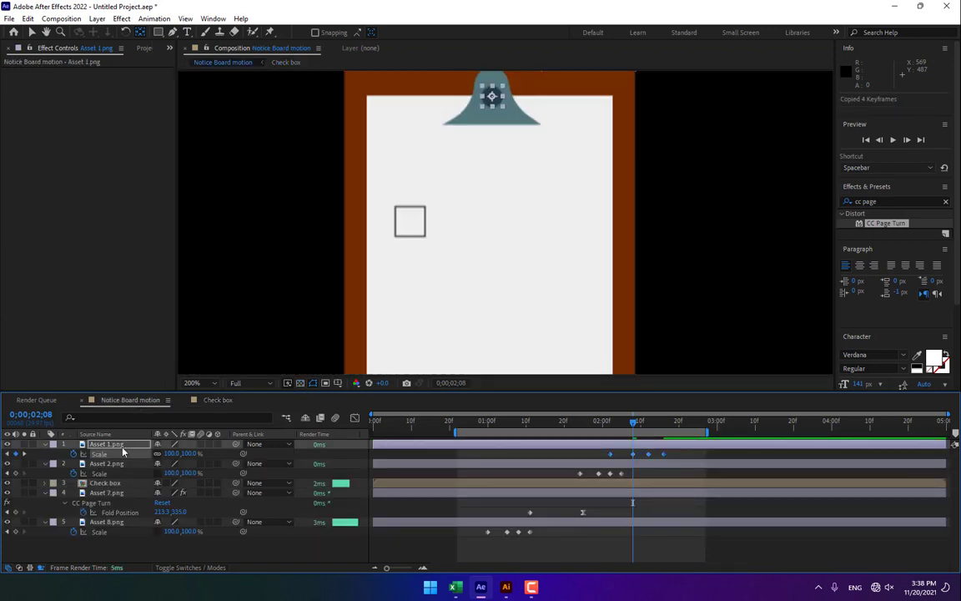
pyautogui.click(216, 400)
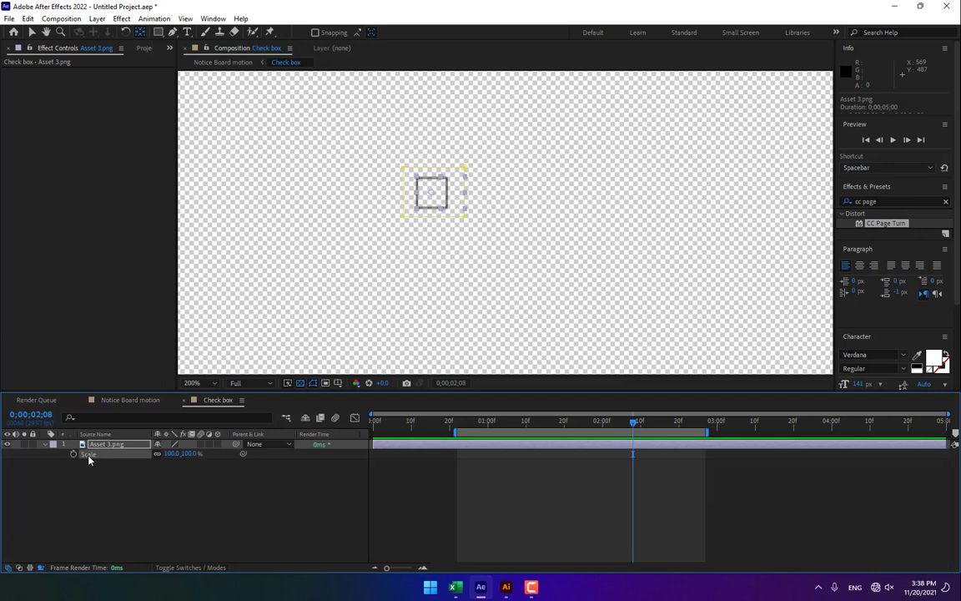
pyautogui.hotkey('ctrl', 'v')
pyautogui.moveTo(632, 427); pyautogui.dragTo(654, 437)
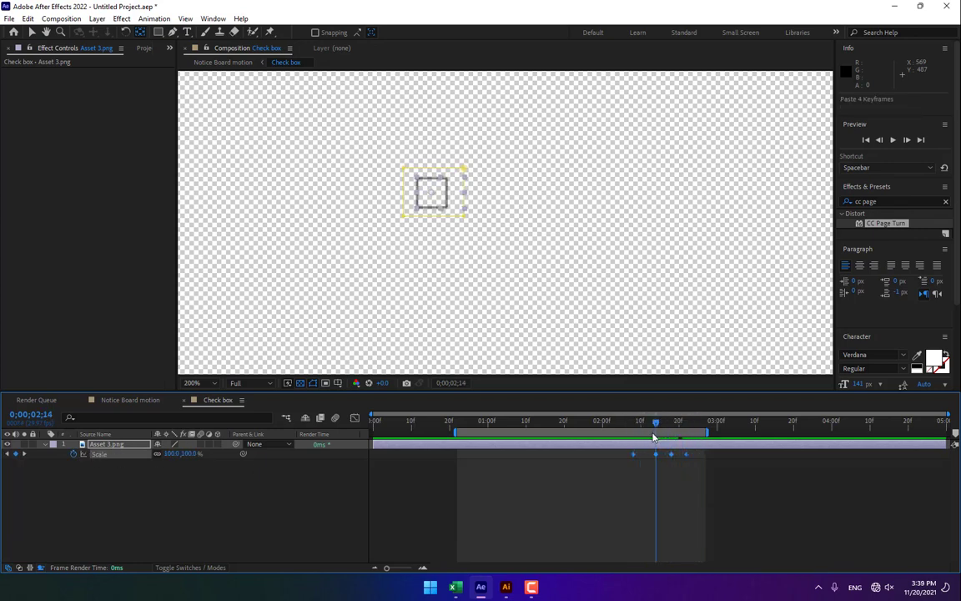
pyautogui.click(330, 485)
# Step: Duplicate Asset 3 in the Check box composition and delete the copy's mask to reveal the row's line
pyautogui.click(173, 31)
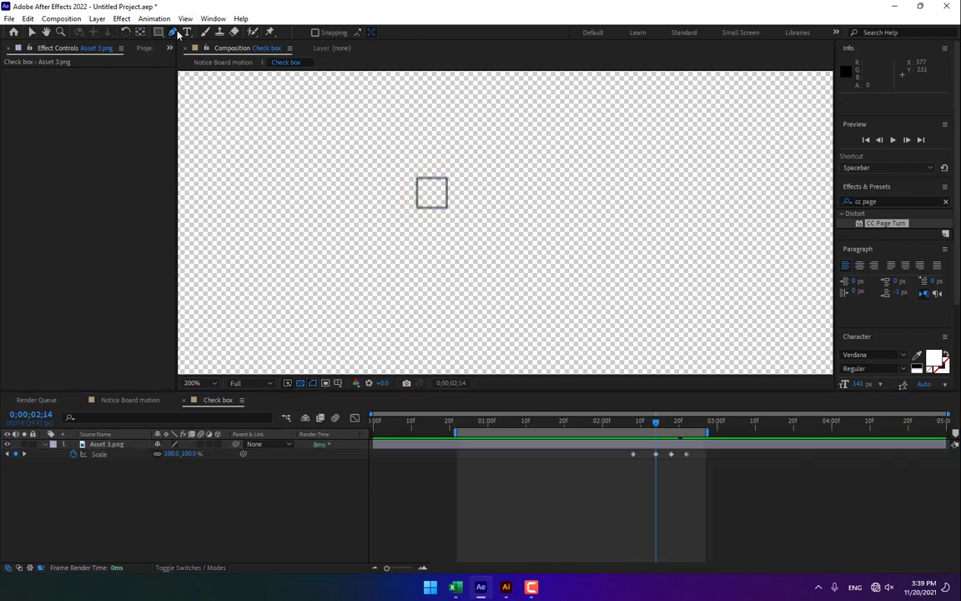
pyautogui.click(105, 445)
pyautogui.hotkey('ctrl', 'd')
pyautogui.press('m')
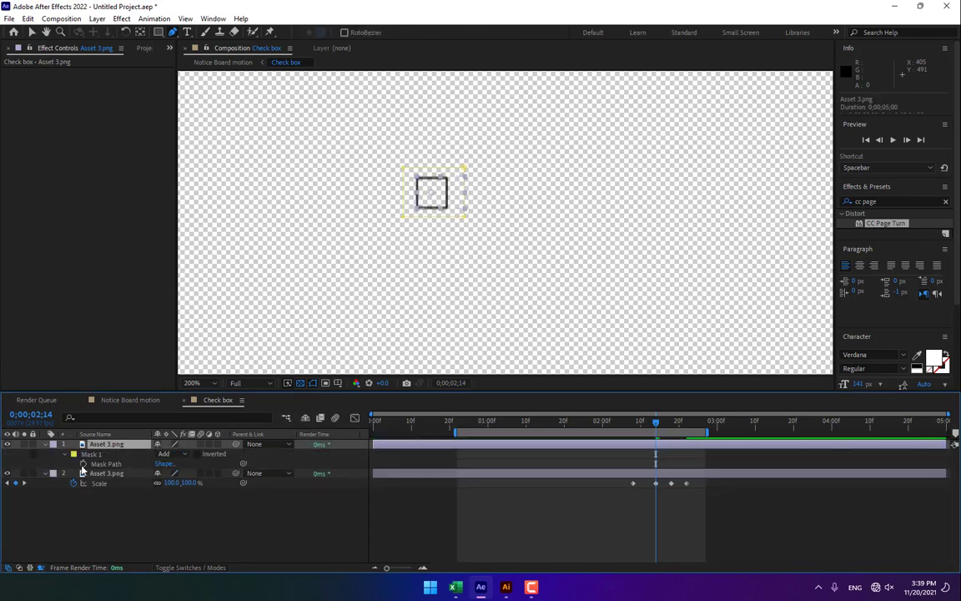
pyautogui.press('Delete')
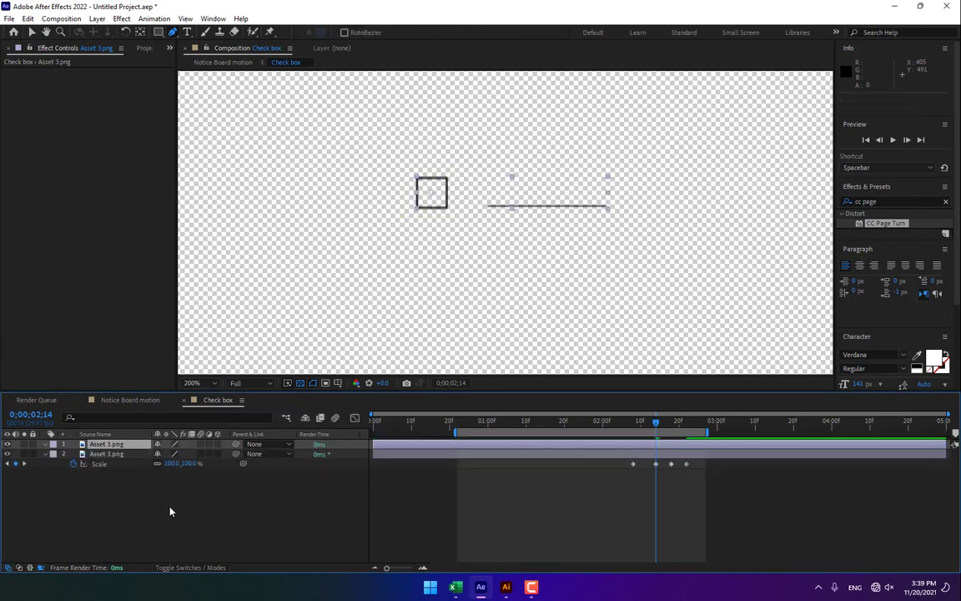
pyautogui.click(170, 510)
# Step: Draw a straight horizontal Pen path along the checklist row's line as a new shape layer and set its fill to none
pyautogui.click(487, 206)
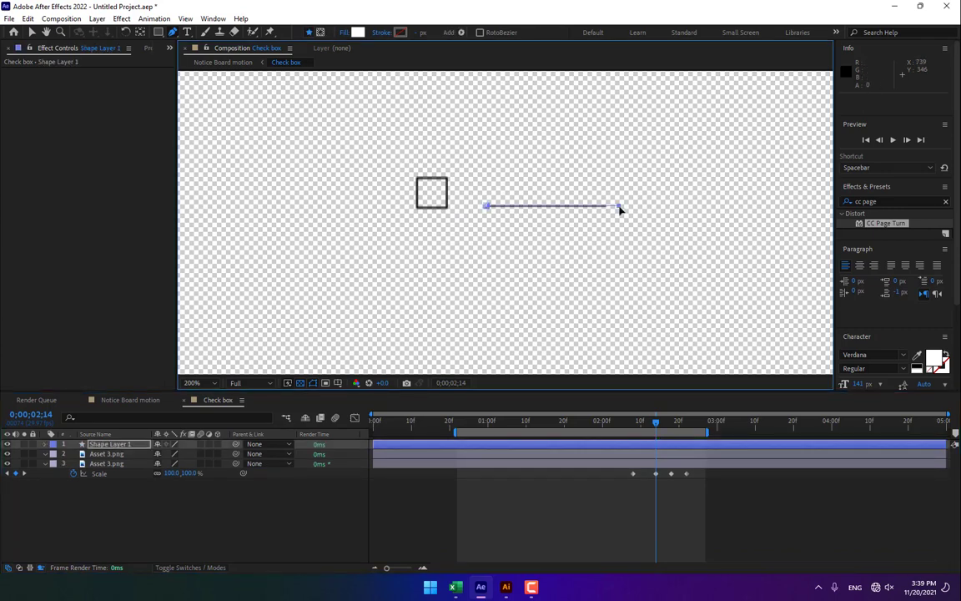
pyautogui.click(346, 34)
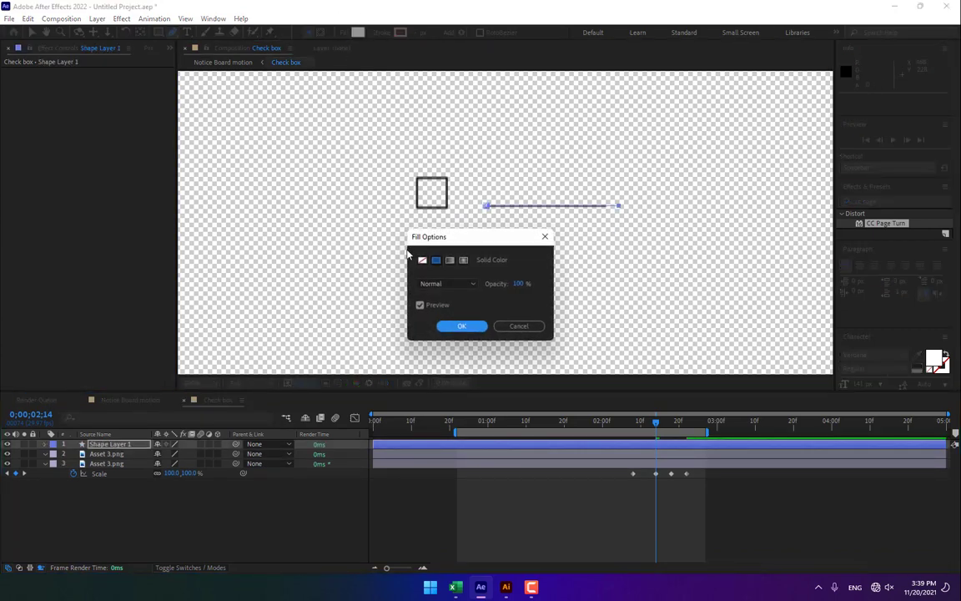
pyautogui.click(422, 258)
pyautogui.click(458, 325)
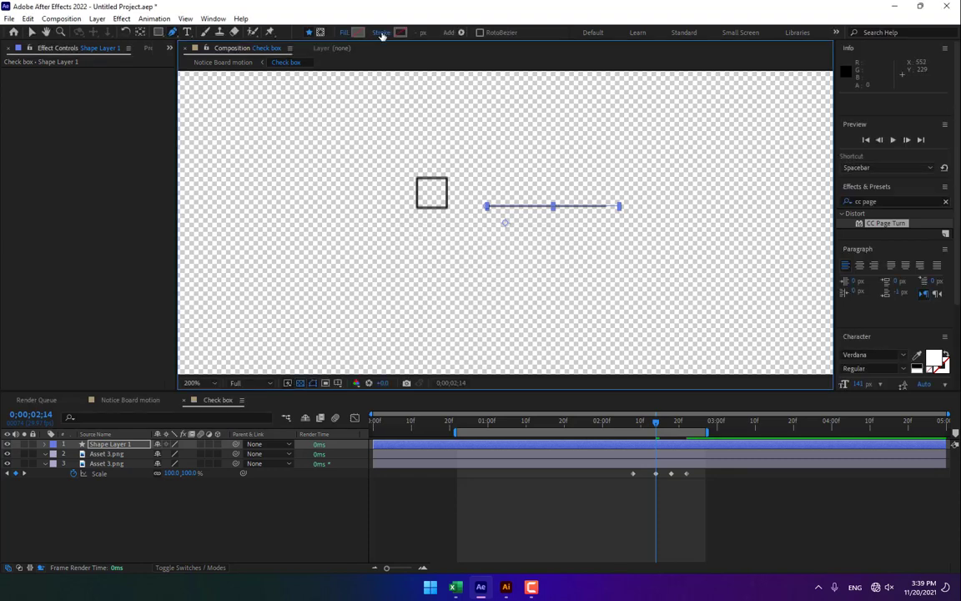
# Step: Give the drawn line a solid black (000000) stroke 0.4 px wide
pyautogui.click(380, 32)
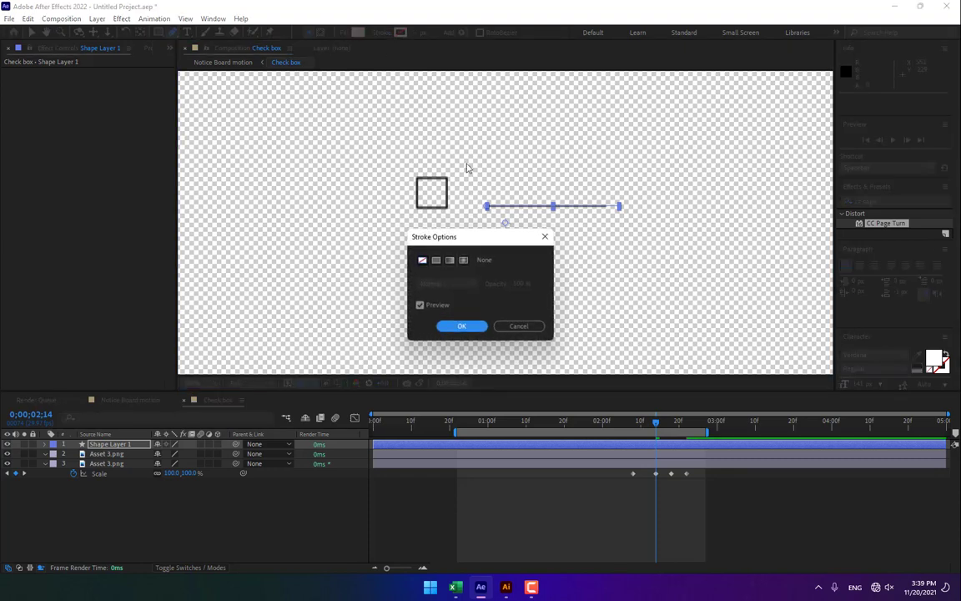
pyautogui.click(458, 327)
pyautogui.click(400, 32)
pyautogui.write('000000')
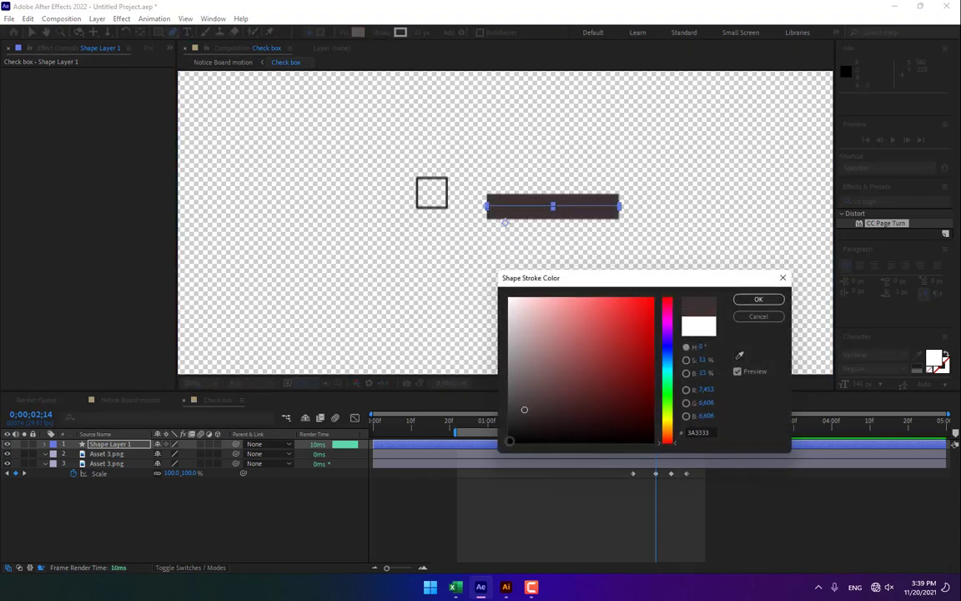
pyautogui.click(759, 299)
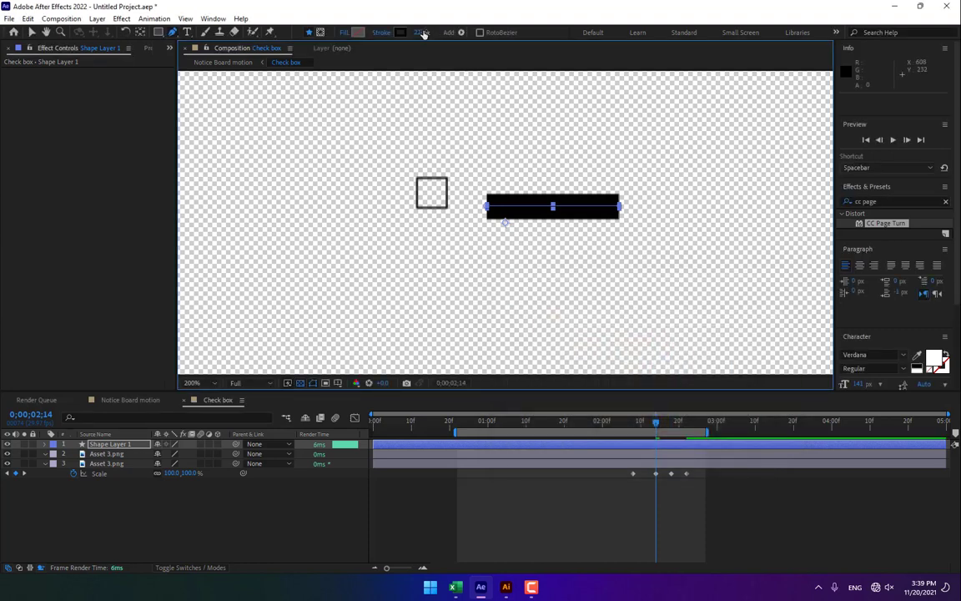
pyautogui.moveTo(423, 34); pyautogui.dragTo(430, 167)
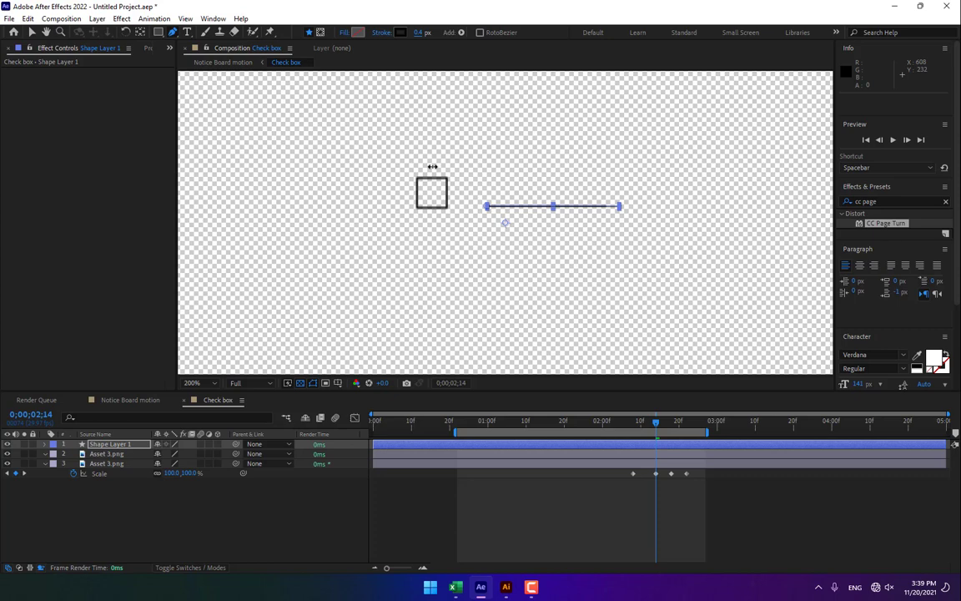
# Step: Delete the unmasked copy of Asset 3 and select the line's Shape Layer 1
pyautogui.click(98, 454)
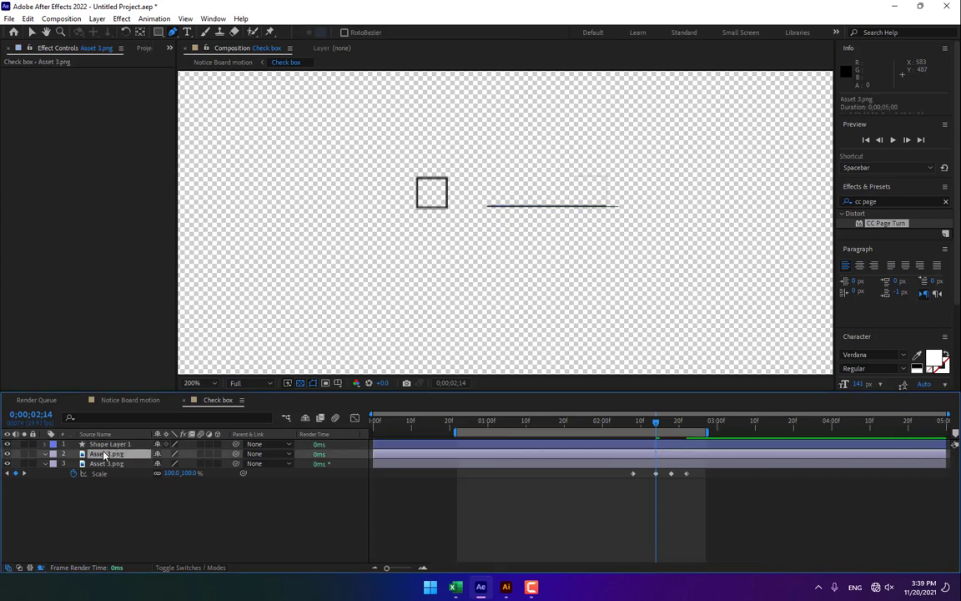
pyautogui.press('Delete')
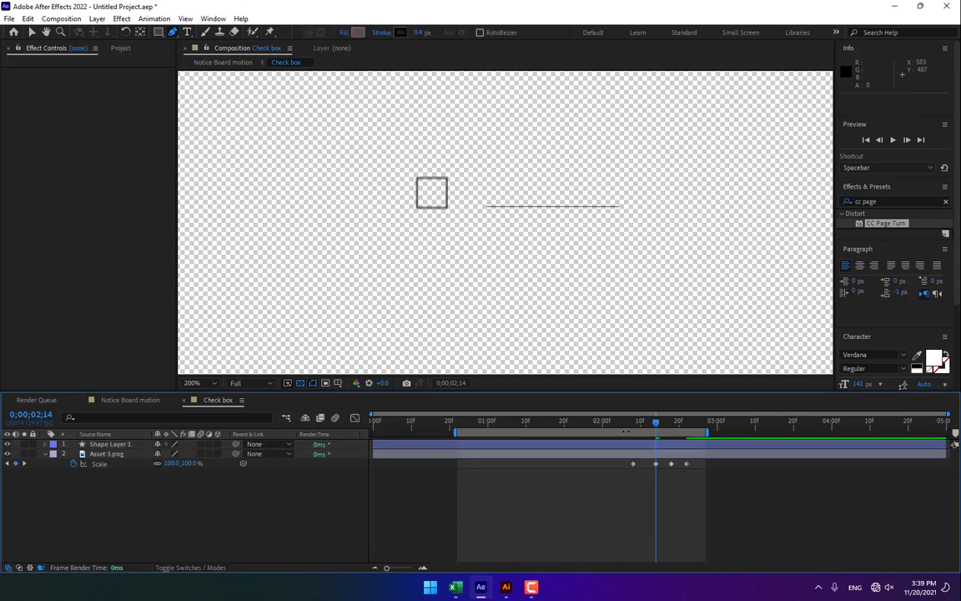
pyautogui.click(121, 444)
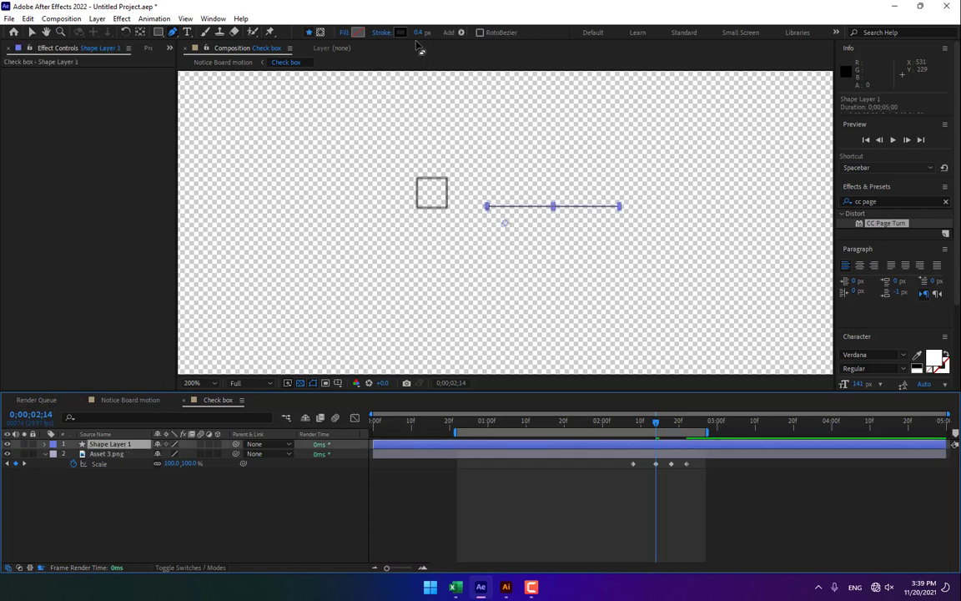
# Step: Set the drawn line's stroke width to 1.3 px
pyautogui.moveTo(418, 33); pyautogui.dragTo(423, 33)
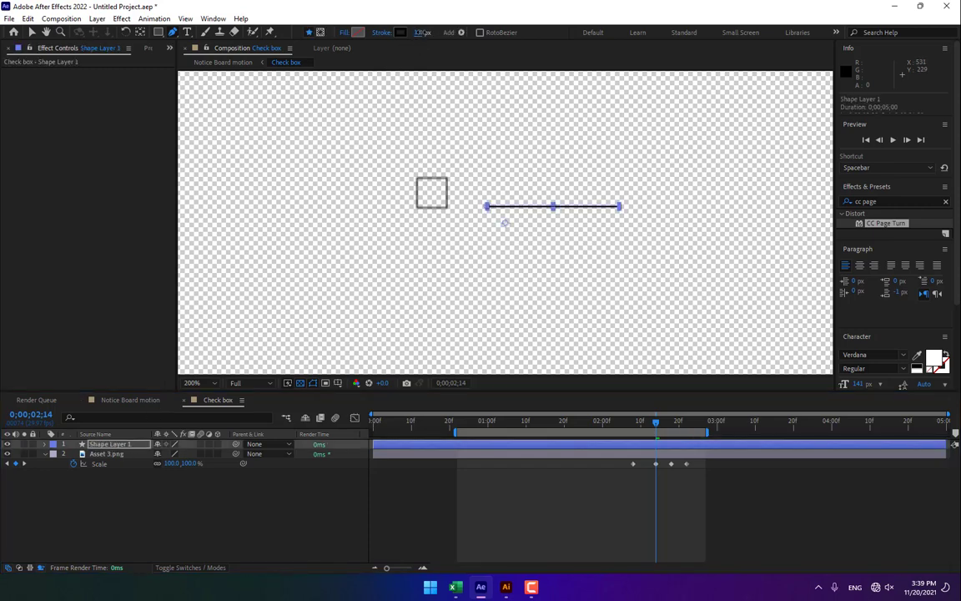
pyautogui.click(277, 515)
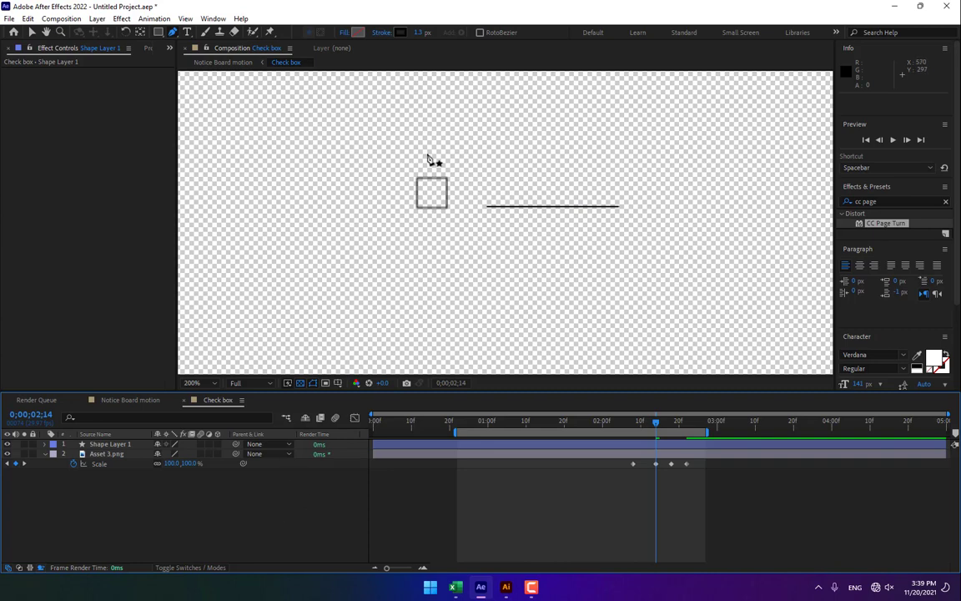
pyautogui.click(400, 31)
pyautogui.click(770, 317)
# Step: Sample the checkbox outline's color with the eyedropper as the stroke color of Shape Layer 1
pyautogui.click(126, 445)
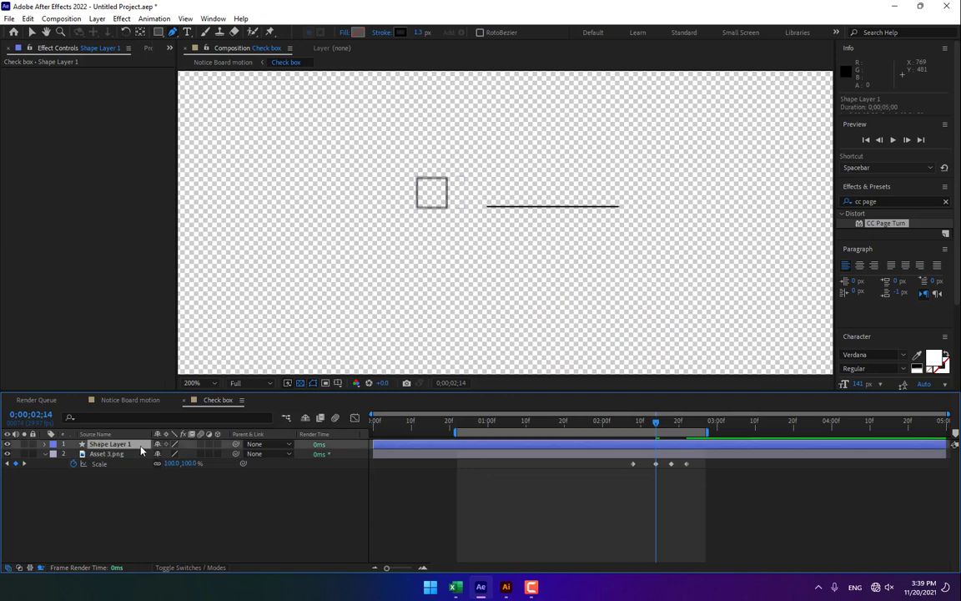
pyautogui.click(400, 31)
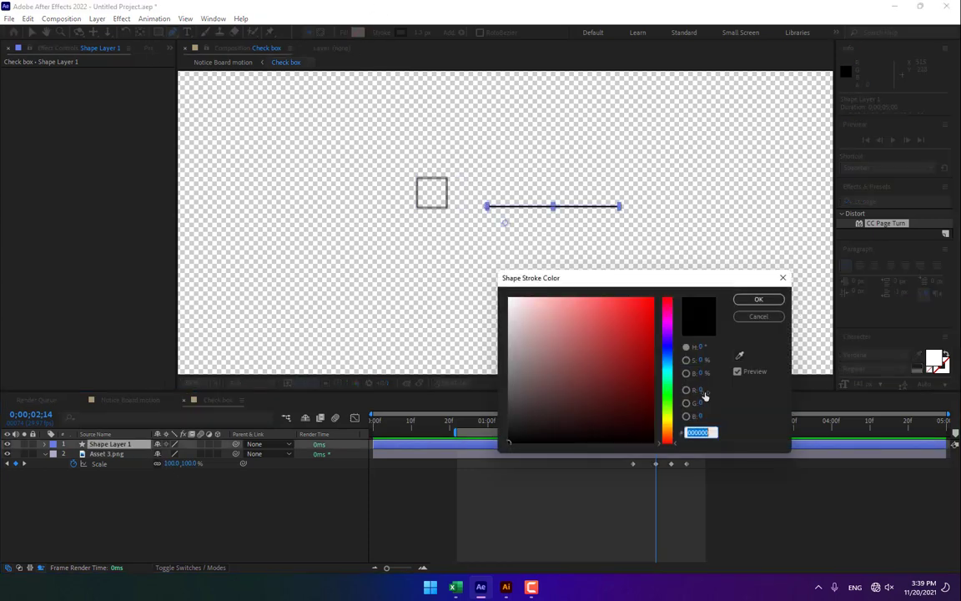
pyautogui.click(739, 355)
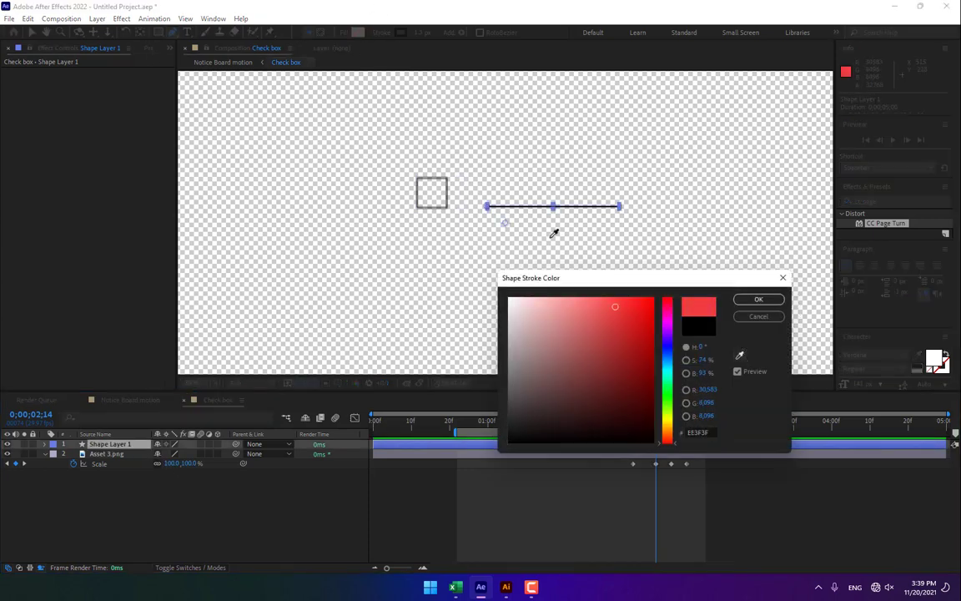
pyautogui.click(418, 177)
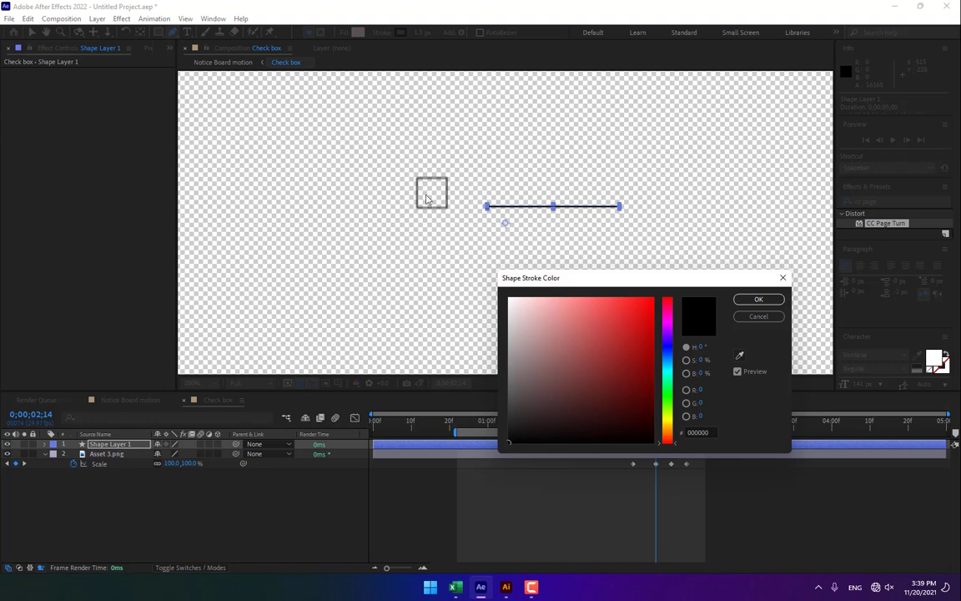
pyautogui.click(738, 357)
pyautogui.click(749, 301)
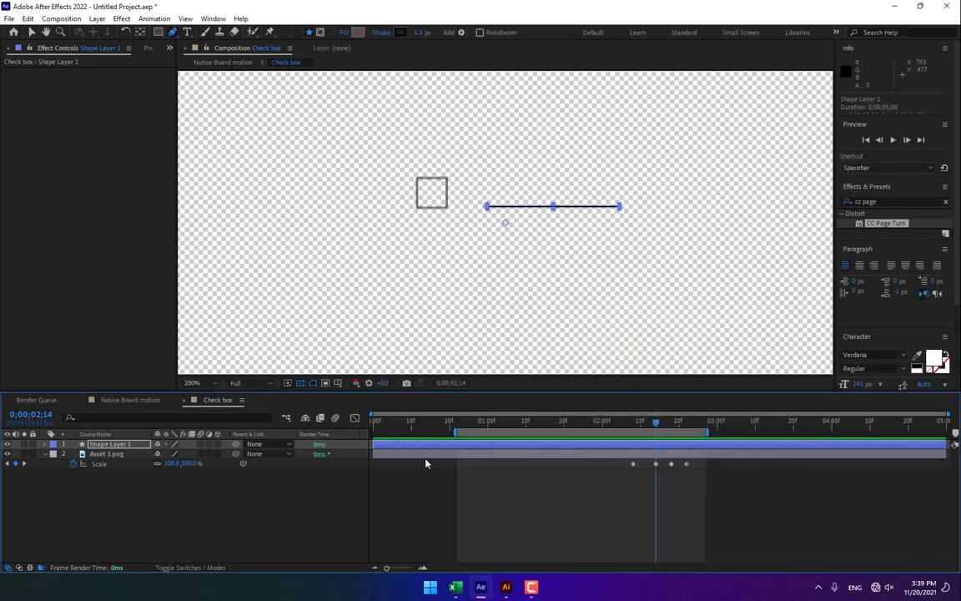
pyautogui.click(270, 514)
# Step: Add a Trim Paths operator to the contents of Shape Layer 1
pyautogui.click(100, 444)
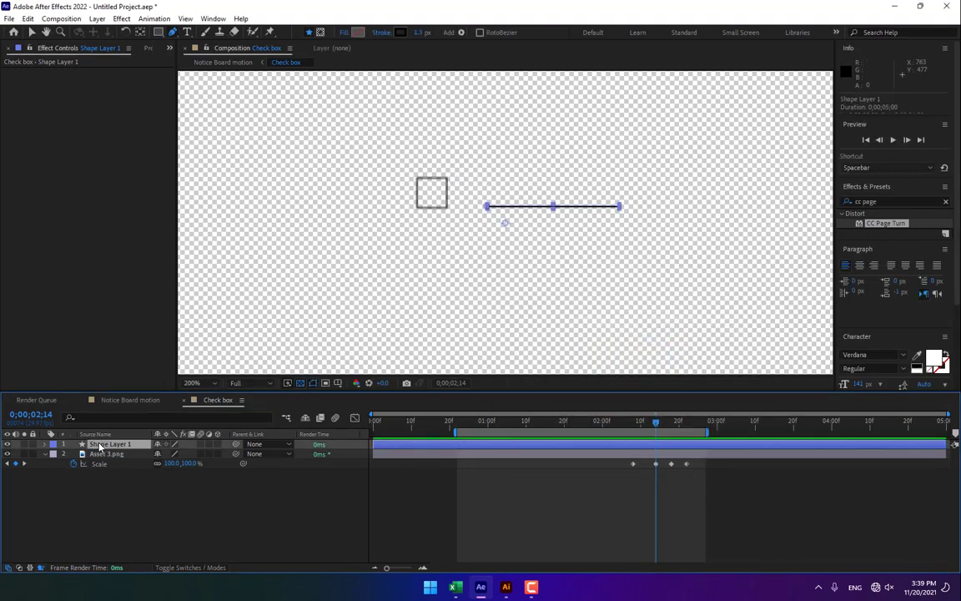
pyautogui.click(46, 445)
pyautogui.click(223, 454)
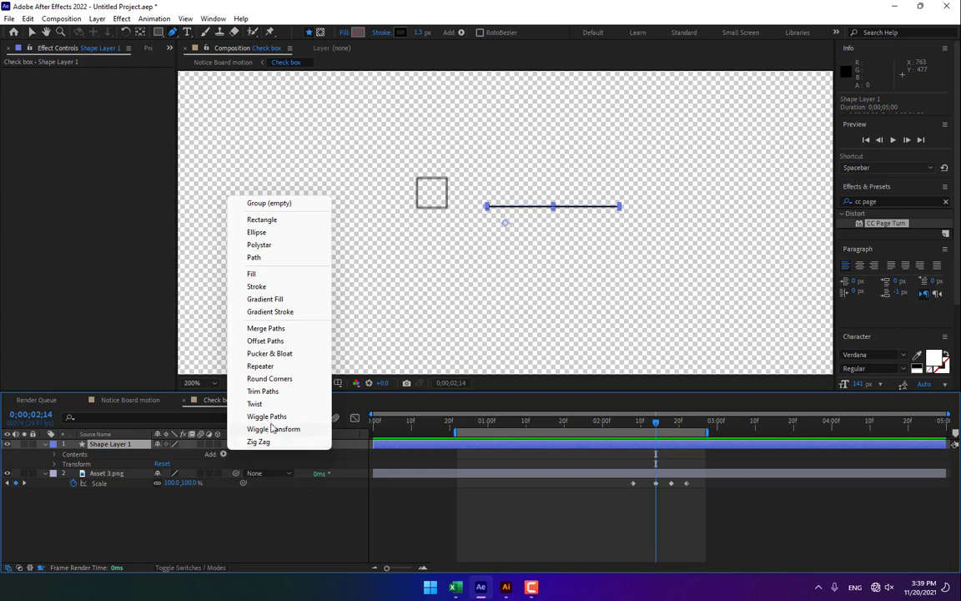
pyautogui.click(262, 390)
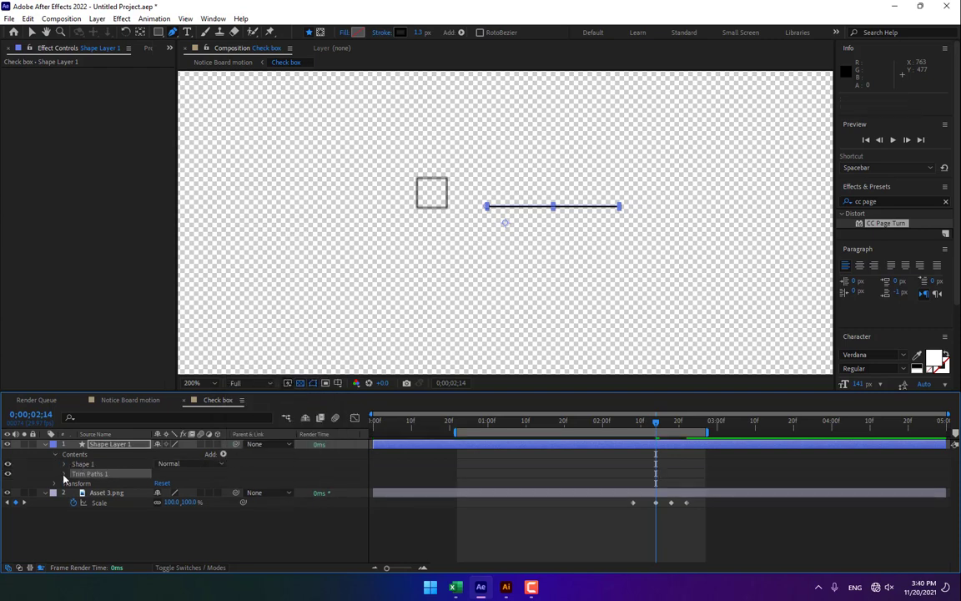
# Step: Keyframe the Trim Paths End from 0% at 0;00;02;14 to the line's full length at 0;00;03;00
pyautogui.click(65, 474)
pyautogui.moveTo(165, 492); pyautogui.dragTo(139, 493)
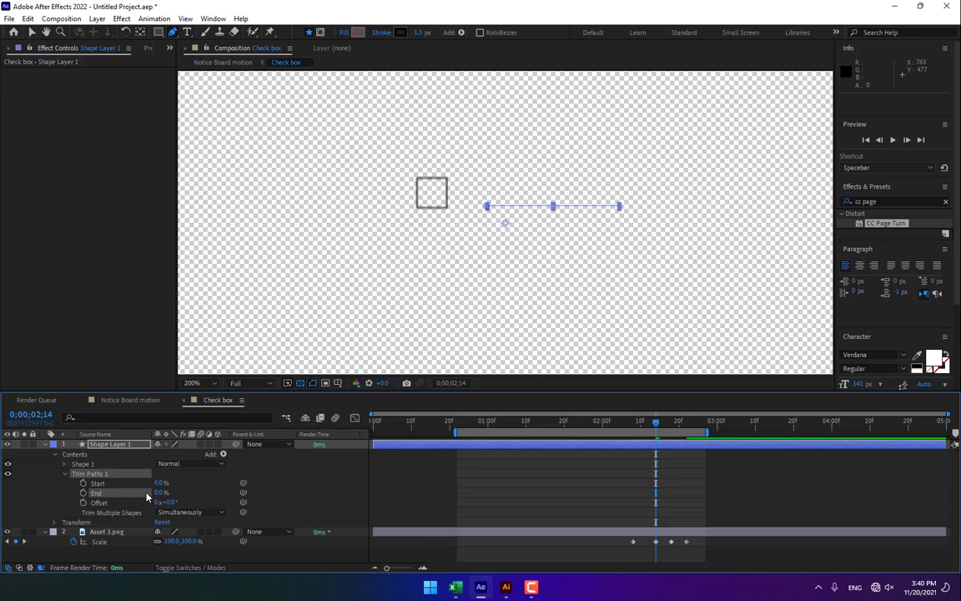
pyautogui.click(83, 494)
pyautogui.moveTo(656, 426); pyautogui.dragTo(718, 421)
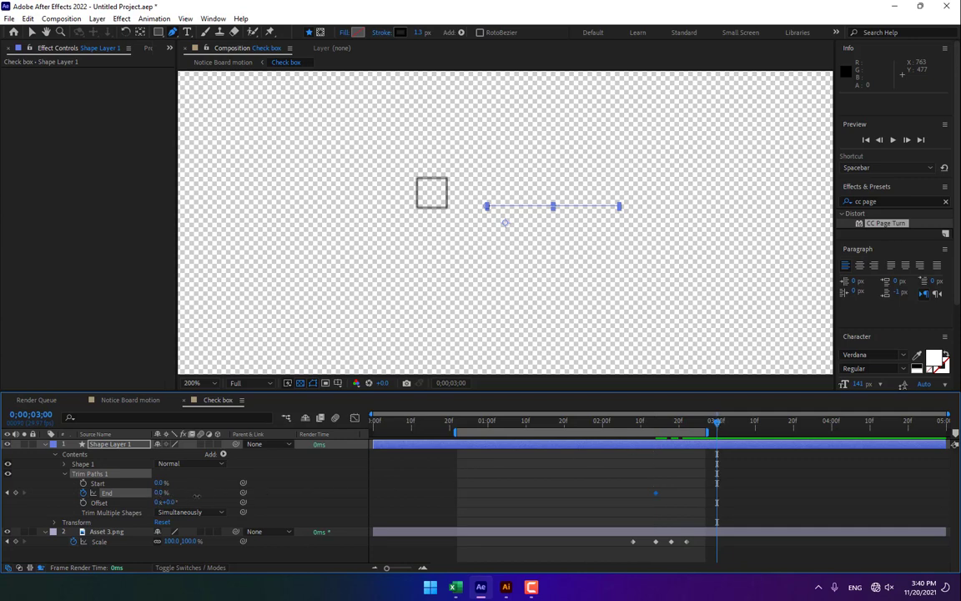
pyautogui.click(335, 481)
# Step: In the Notice Board motion composition, duplicate the Check box layer twice and stack the copies evenly beneath the first row
pyautogui.click(121, 400)
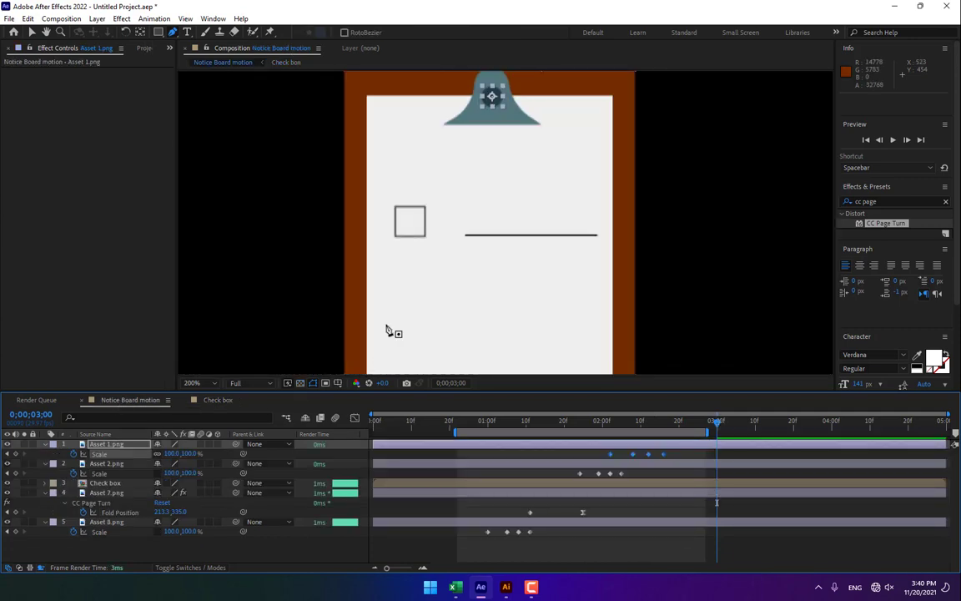
pyautogui.press('v')
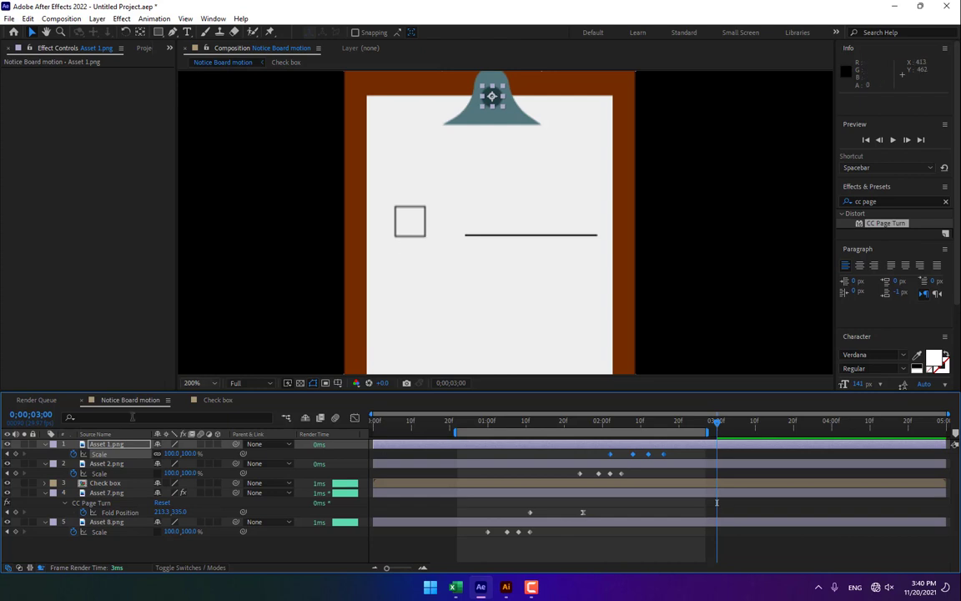
pyautogui.click(105, 484)
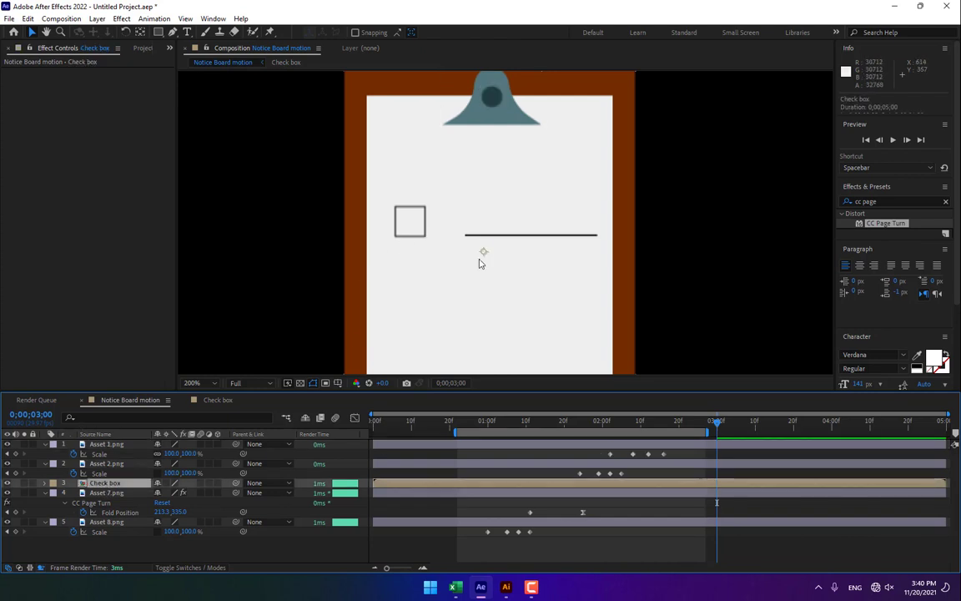
pyautogui.moveTo(481, 253); pyautogui.dragTo(453, 194)
pyautogui.hotkey('ctrl', 'd')
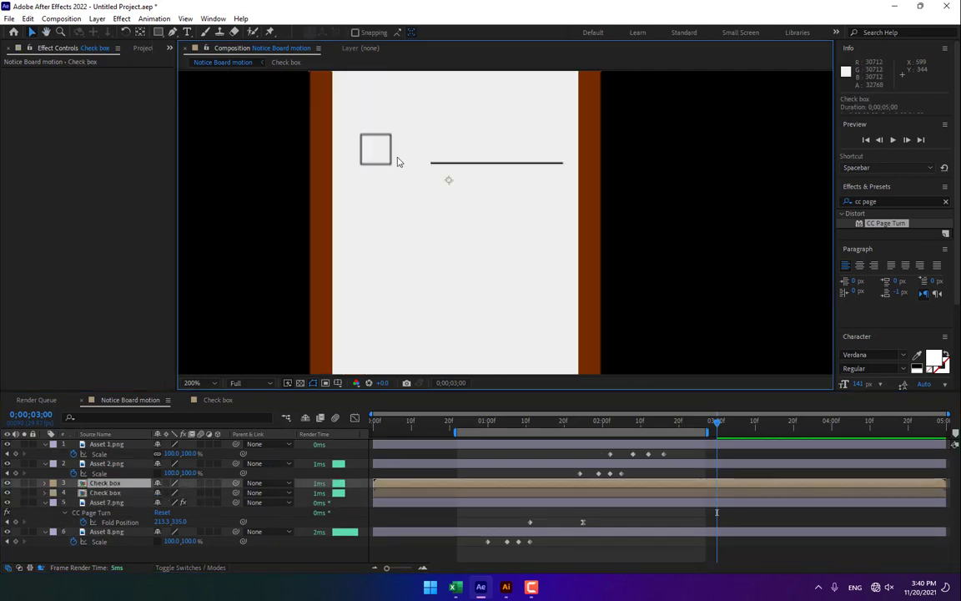
pyautogui.moveTo(397, 159); pyautogui.dragTo(394, 275)
pyautogui.hotkey('ctrl', 'd')
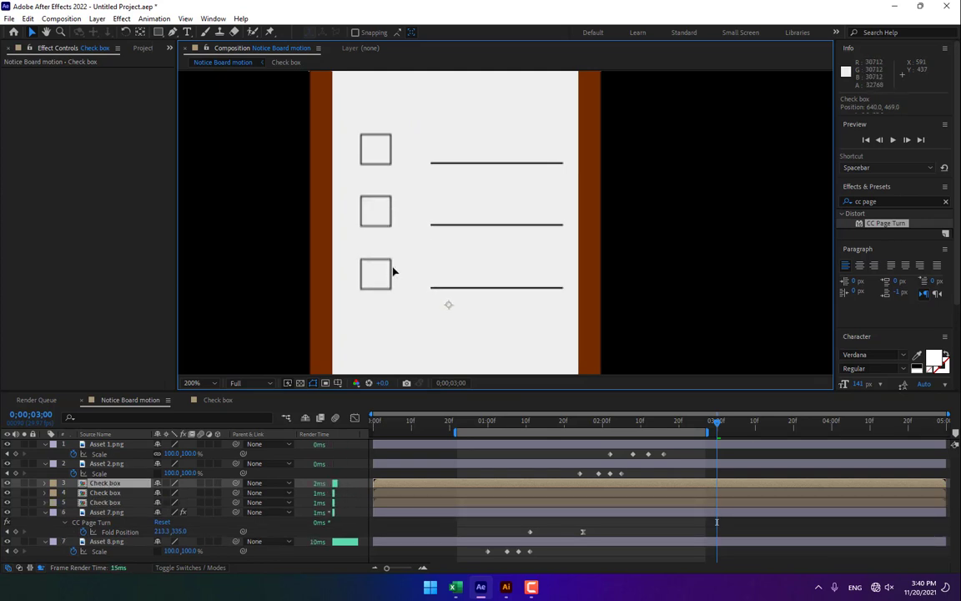
# Step: Duplicate the lowest Check box row once more and place the copy beneath it at position 640, 528
pyautogui.hotkey('ctrl', 'd')
pyautogui.moveTo(463, 316); pyautogui.dragTo(455, 221)
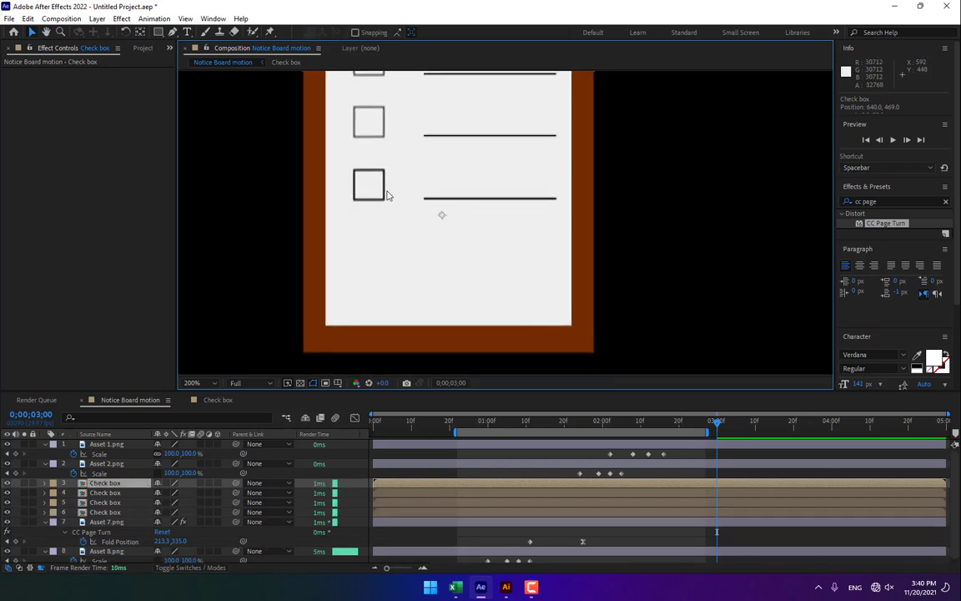
pyautogui.moveTo(387, 192); pyautogui.dragTo(389, 261)
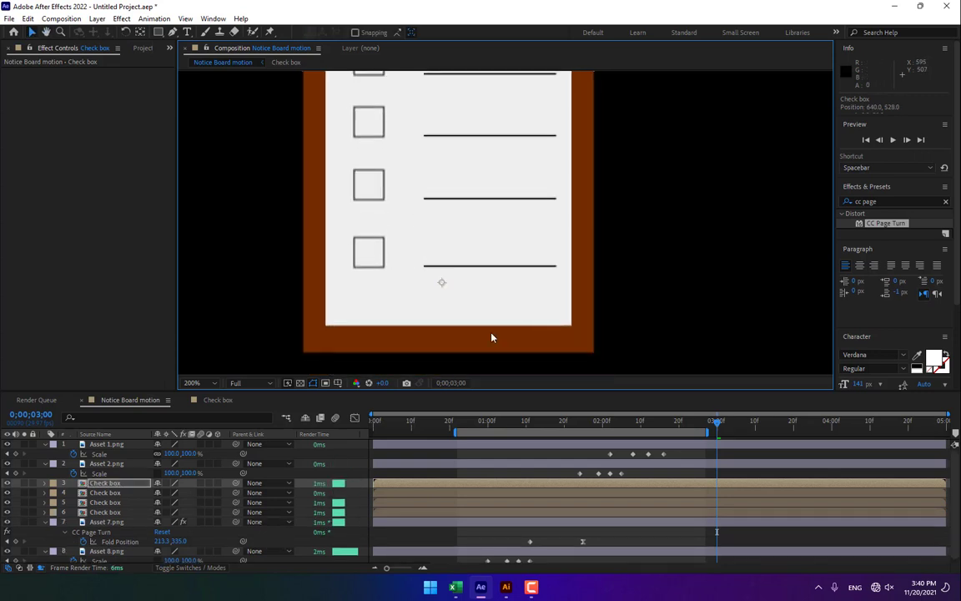
# Step: Stagger the three Check box copies in time so each row starts about 8 to 10 frames after the row above
pyautogui.keyDown('shift'); pyautogui.click(406, 512); pyautogui.keyUp('shift')
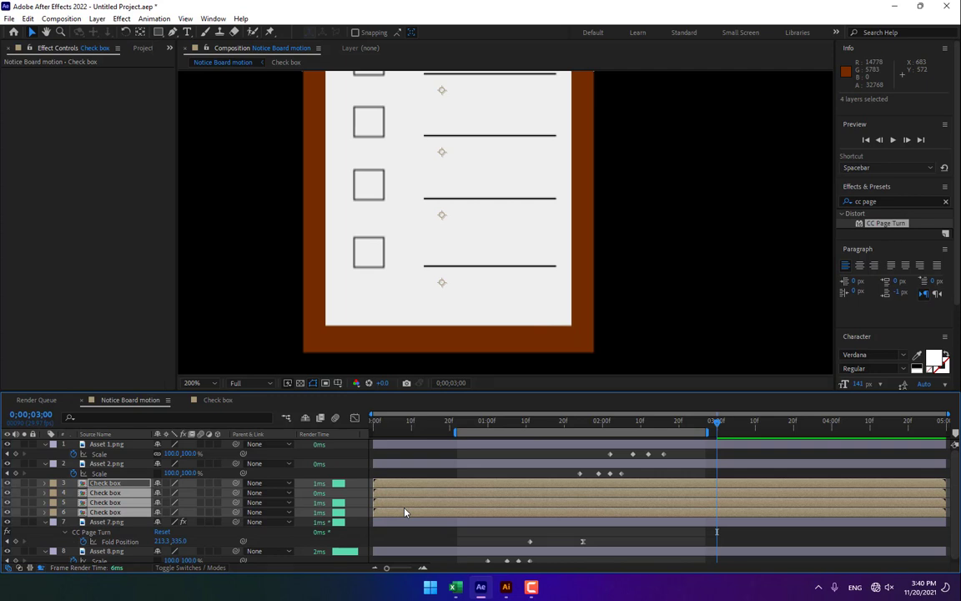
pyautogui.click(404, 484)
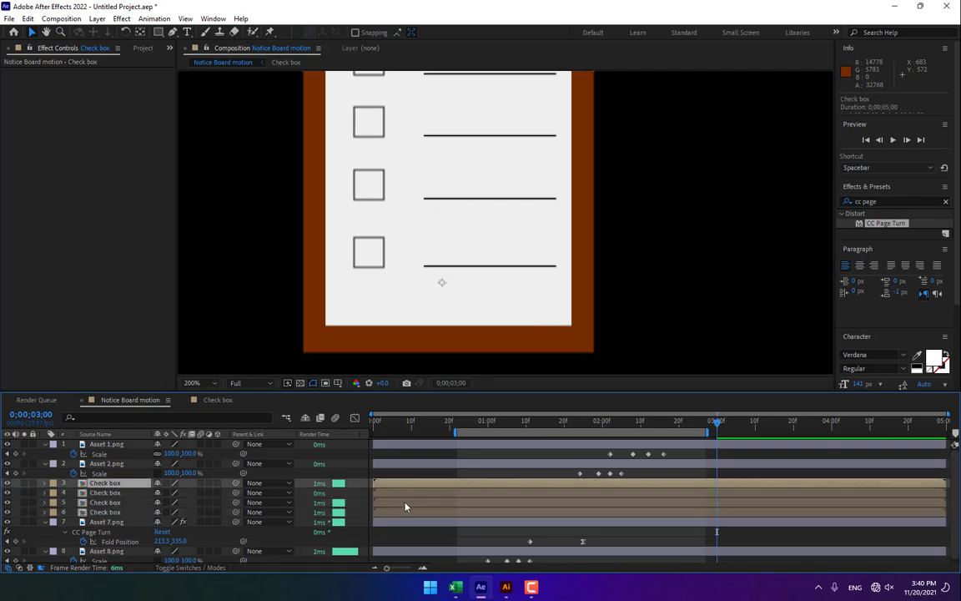
pyautogui.keyDown('shift'); pyautogui.click(405, 506); pyautogui.keyUp('shift')
pyautogui.moveTo(403, 507); pyautogui.dragTo(444, 506)
pyautogui.click(437, 476)
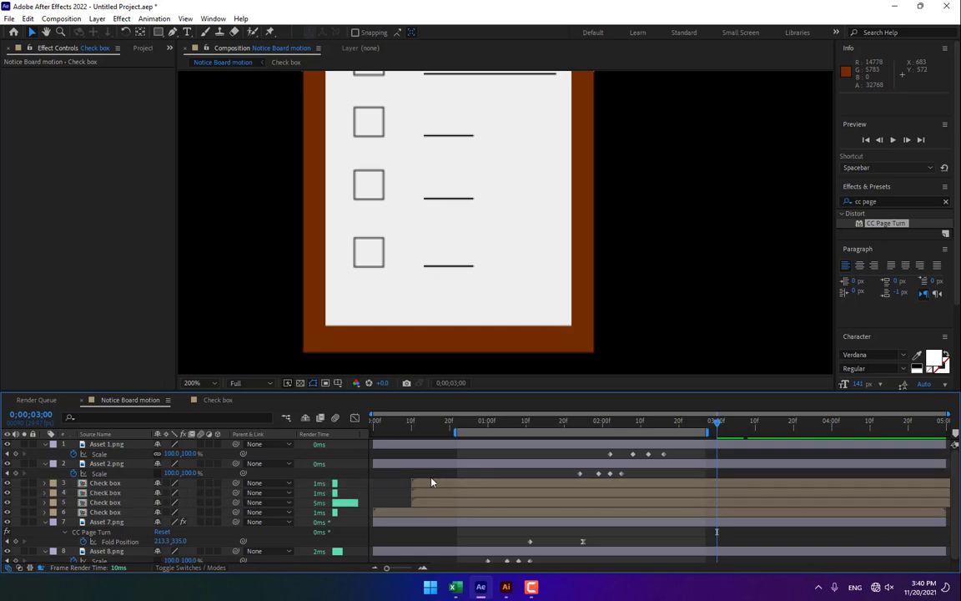
pyautogui.click(431, 484)
pyautogui.keyDown('shift'); pyautogui.click(429, 491); pyautogui.keyUp('shift')
pyautogui.moveTo(429, 491); pyautogui.dragTo(502, 487)
pyautogui.click(467, 477)
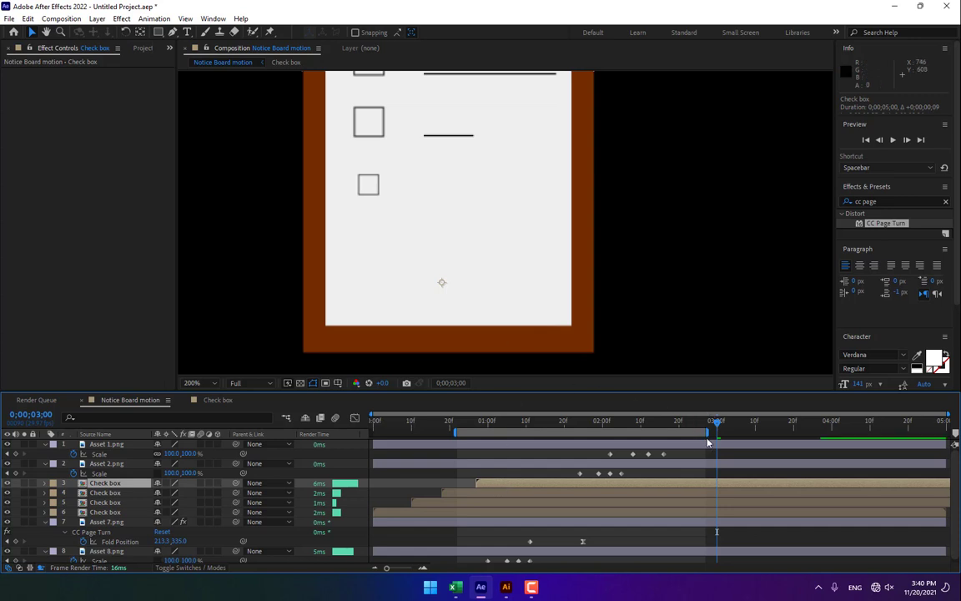
# Step: Set the work area to run from 0;00;00;14 to 0;00;04;04
pyautogui.moveTo(947, 432); pyautogui.dragTo(836, 445)
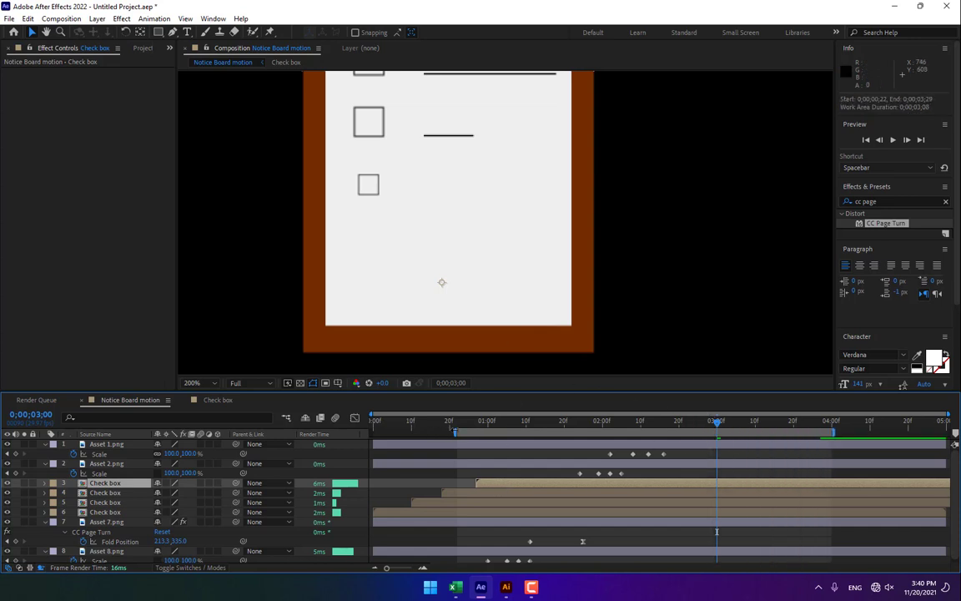
pyautogui.moveTo(458, 433); pyautogui.dragTo(428, 433)
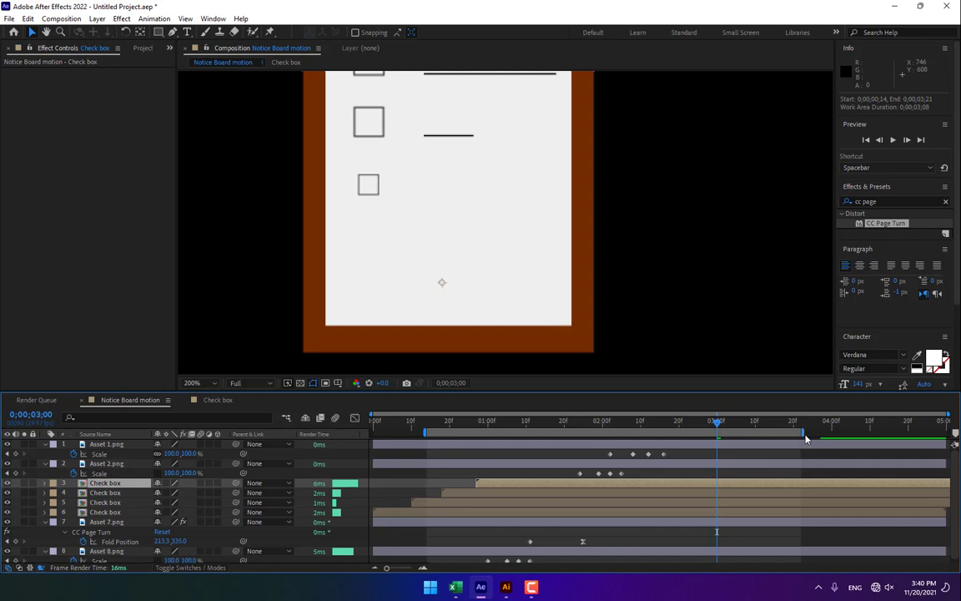
pyautogui.moveTo(805, 439); pyautogui.dragTo(852, 434)
# Step: Fit the whole composition in the viewer and play a preview of the staggered checklist animation
pyautogui.click(251, 383)
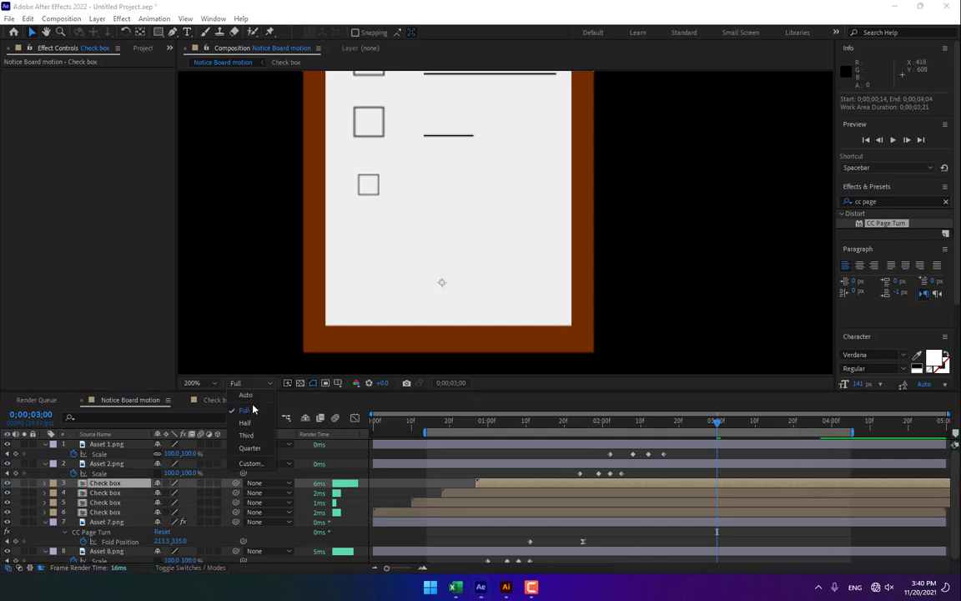
pyautogui.click(227, 368)
pyautogui.click(196, 383)
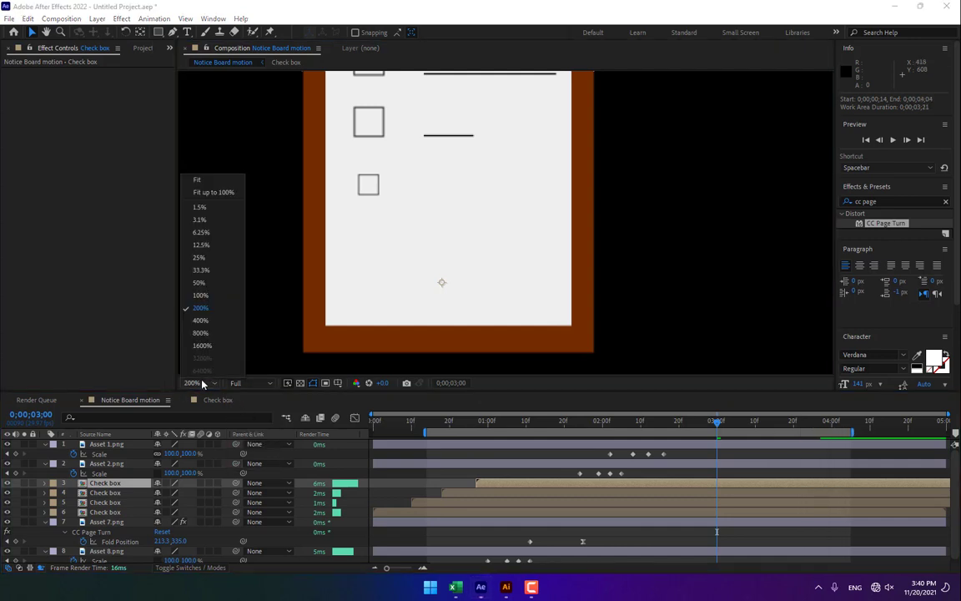
pyautogui.click(197, 179)
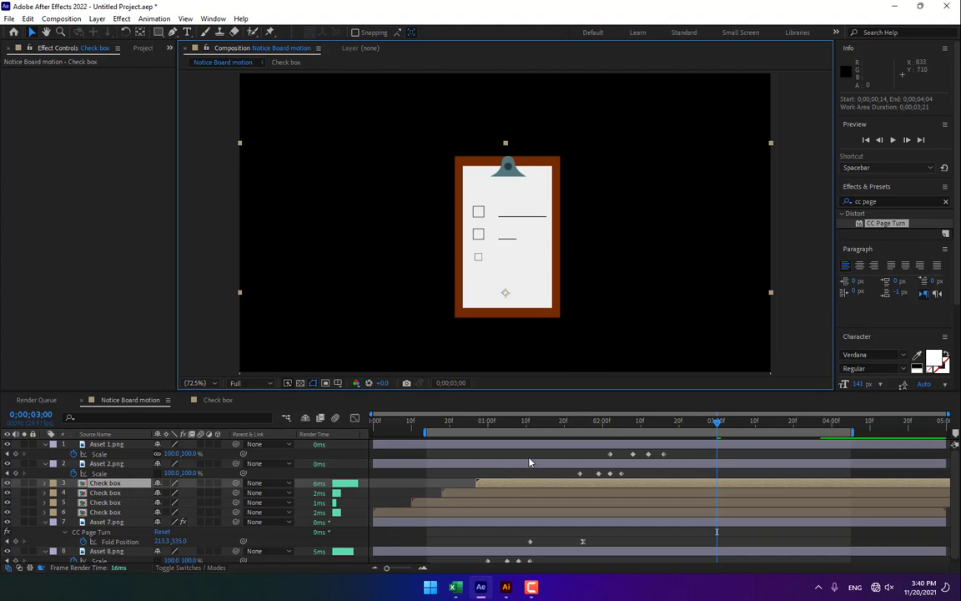
pyautogui.click(893, 140)
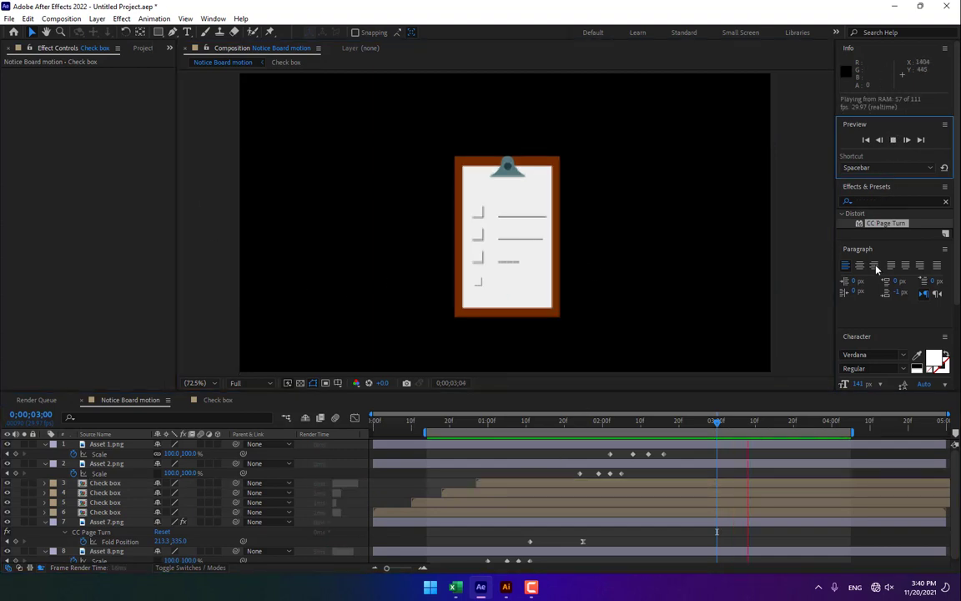